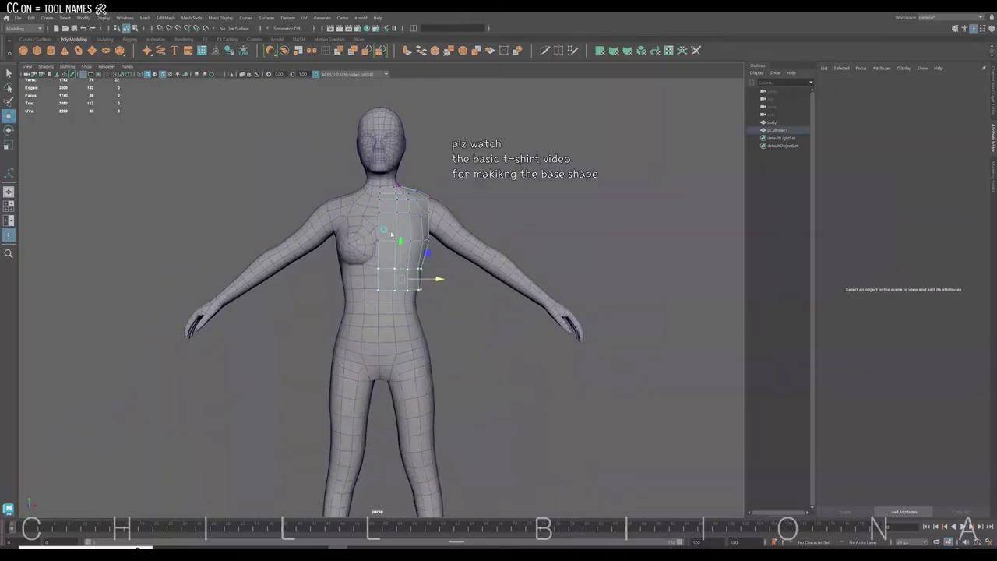
Step: Drag the torso panel's lower faces down toward the waist with the Move manipulator
{"action": "left_click_drag", "start_coordinate": [392, 235], "coordinate": [417, 308]}
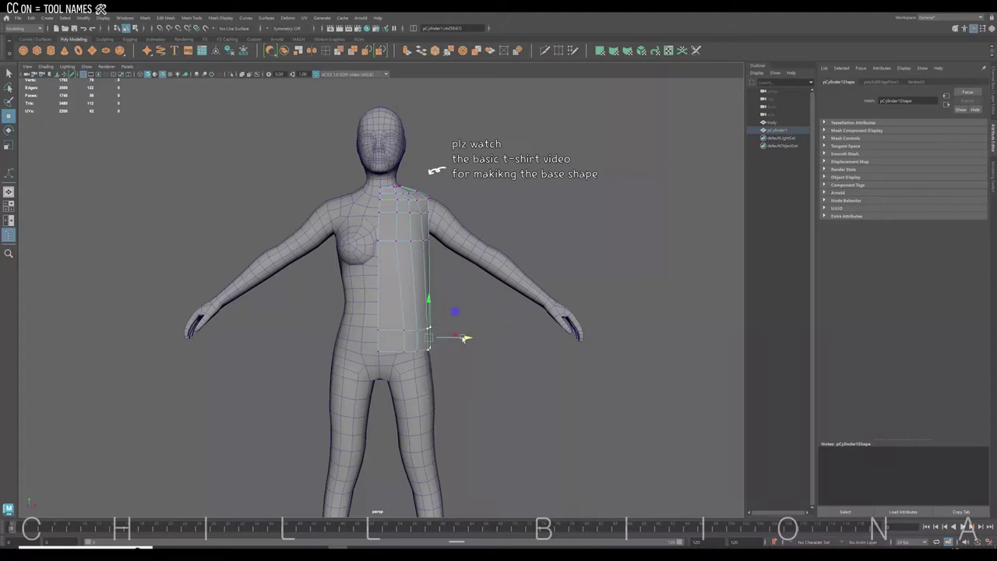
Step: Insert extra edge loops across the torso panel
{"action": "key", "text": "F8"}
{"action": "left_click", "coordinate": [325, 50]}
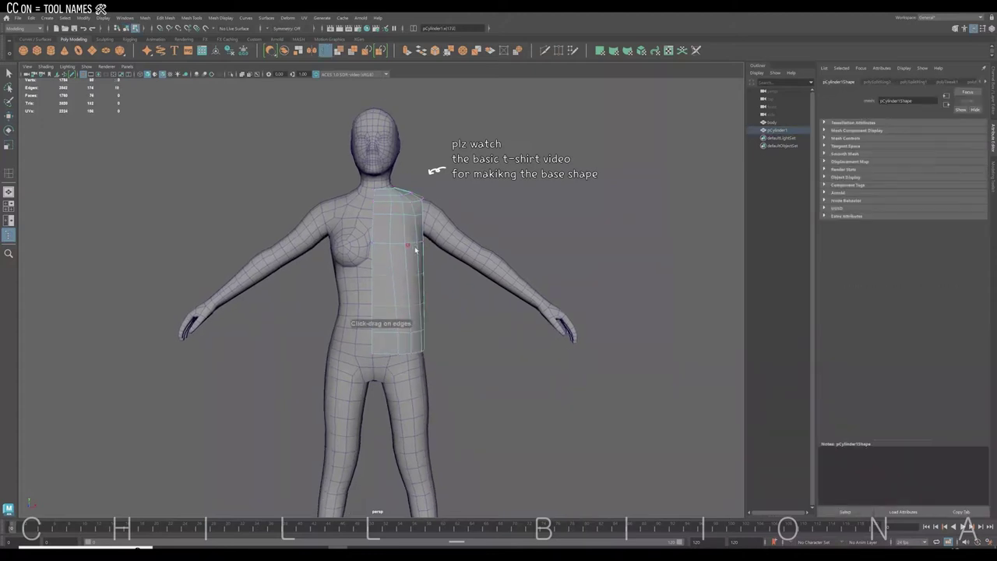
{"action": "right_click_drag", "start_coordinate": [416, 249], "coordinate": [397, 207]}
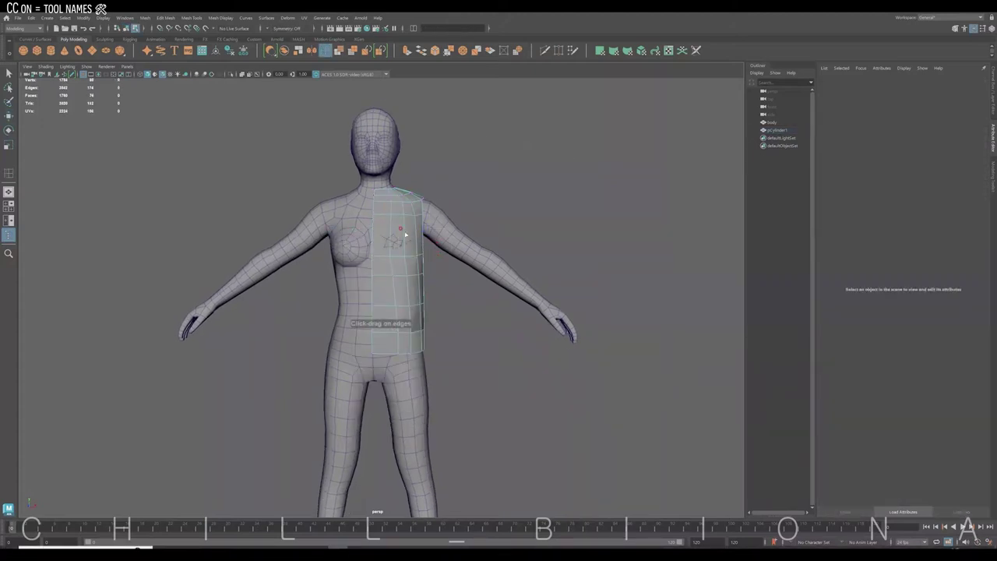
Step: Move the panel's shoulder vertices so it hugs the chest and shoulder
{"action": "mouse_move", "coordinate": [399, 218]}
{"action": "left_mouse_down", "text": "alt"}
{"action": "mouse_move", "coordinate": [419, 245]}
{"action": "mouse_move", "coordinate": [385, 249]}
{"action": "mouse_move", "coordinate": [376, 222]}
{"action": "mouse_move", "coordinate": [445, 215]}
{"action": "mouse_move", "coordinate": [429, 207]}
{"action": "left_mouse_up", "text": "alt"}
{"action": "scroll", "coordinate": [445, 216], "scroll_direction": "up", "scroll_amount": 1}
{"action": "scroll", "coordinate": [463, 216], "scroll_direction": "up", "scroll_amount": 2}
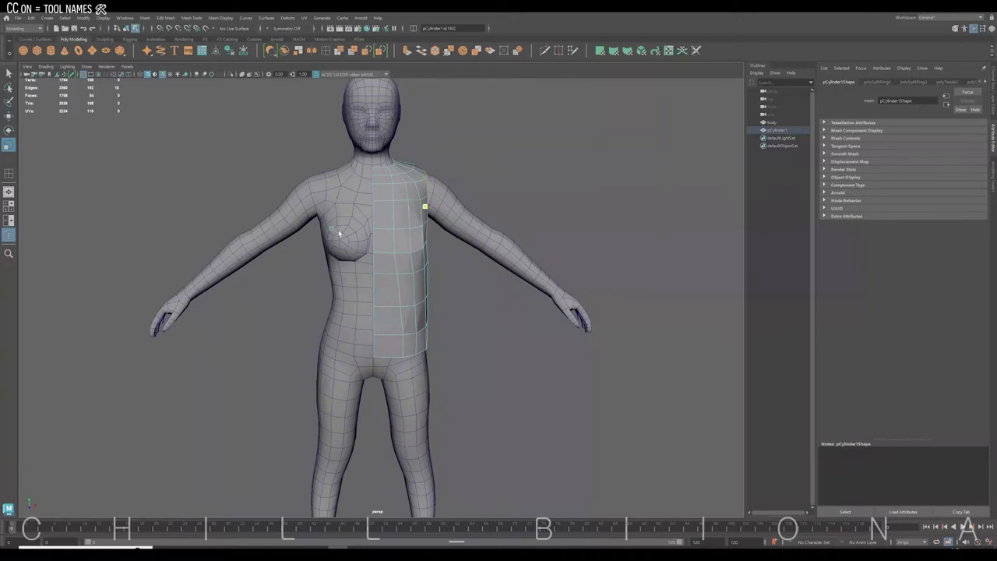
{"action": "key", "text": "w"}
{"action": "left_click_drag", "start_coordinate": [339, 233], "coordinate": [402, 266], "text": "alt"}
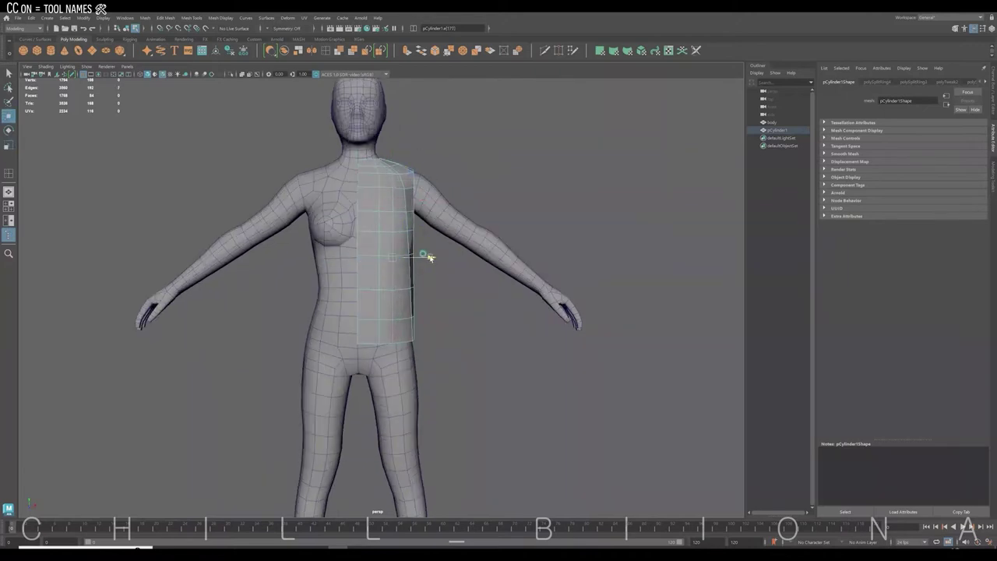
{"action": "mouse_move", "coordinate": [429, 257]}
{"action": "left_mouse_down", "text": "alt"}
{"action": "mouse_move", "coordinate": [434, 301]}
{"action": "mouse_move", "coordinate": [728, 250]}
{"action": "left_mouse_up", "text": "alt"}
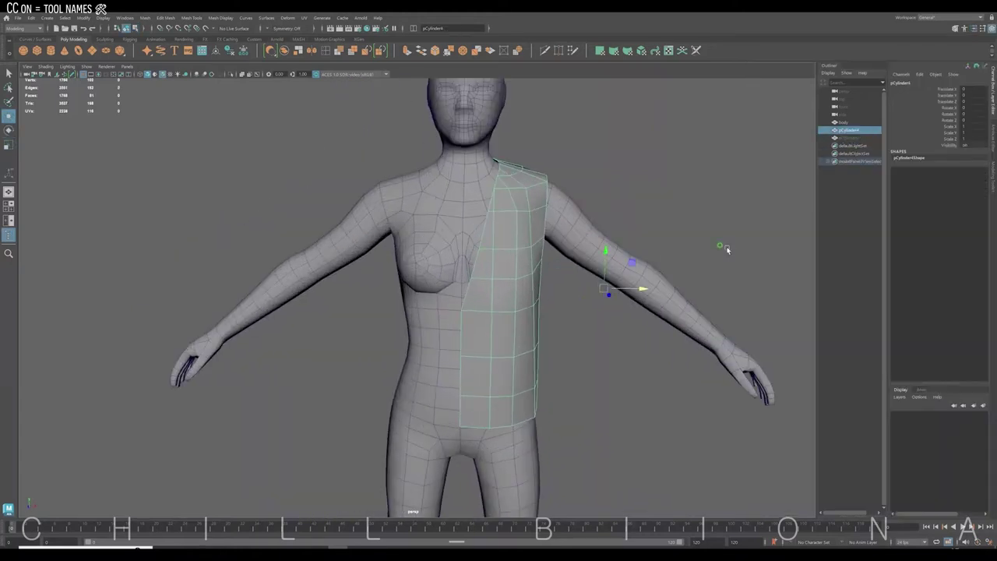
Step: Extrude the neckline edges twice and pull the new strip diagonally down over the chest
{"action": "right_click_drag", "start_coordinate": [467, 267], "coordinate": [569, 271]}
{"action": "mouse_move", "coordinate": [466, 318]}
{"action": "left_mouse_down", "text": "alt"}
{"action": "mouse_move", "coordinate": [484, 195]}
{"action": "mouse_move", "coordinate": [544, 364]}
{"action": "left_mouse_up", "text": "alt"}
{"action": "key", "text": "ctrl+e"}
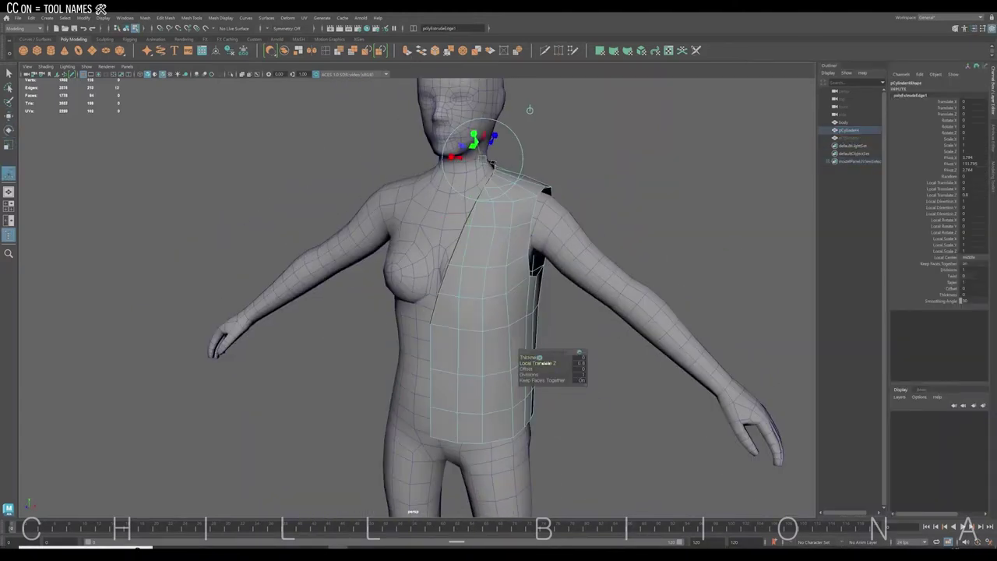
{"action": "key", "text": "ctrl+e"}
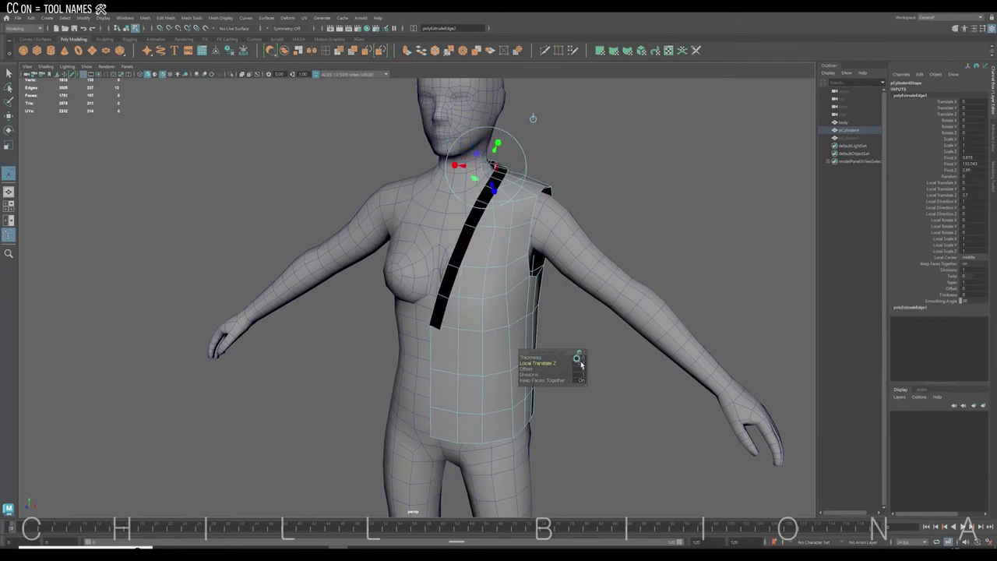
{"action": "middle_click_drag", "start_coordinate": [516, 255], "coordinate": [545, 203]}
{"action": "left_click_drag", "start_coordinate": [545, 203], "coordinate": [567, 176], "text": "alt"}
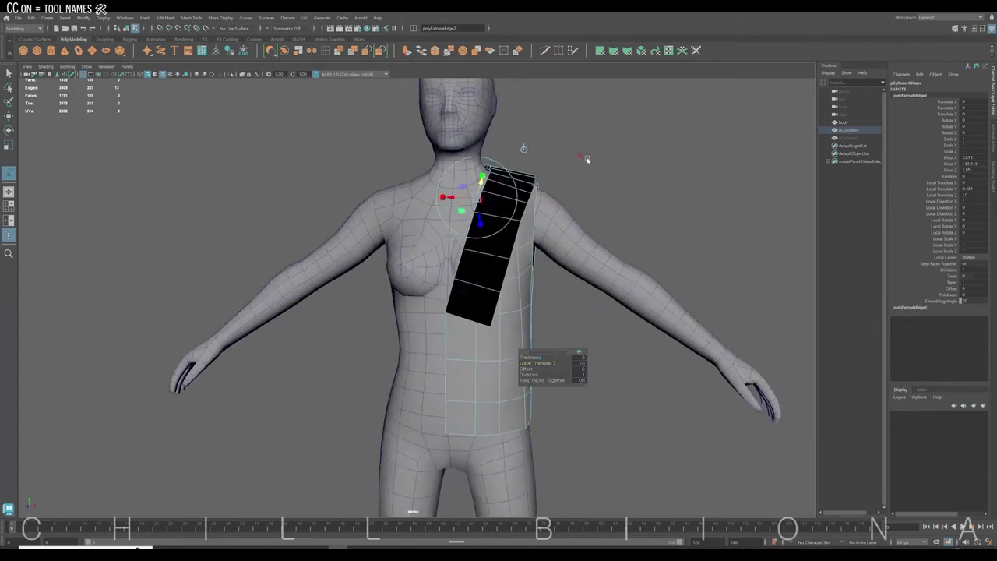
{"action": "left_click", "coordinate": [502, 117]}
{"action": "scroll", "coordinate": [479, 85], "scroll_direction": "up", "scroll_amount": 3}
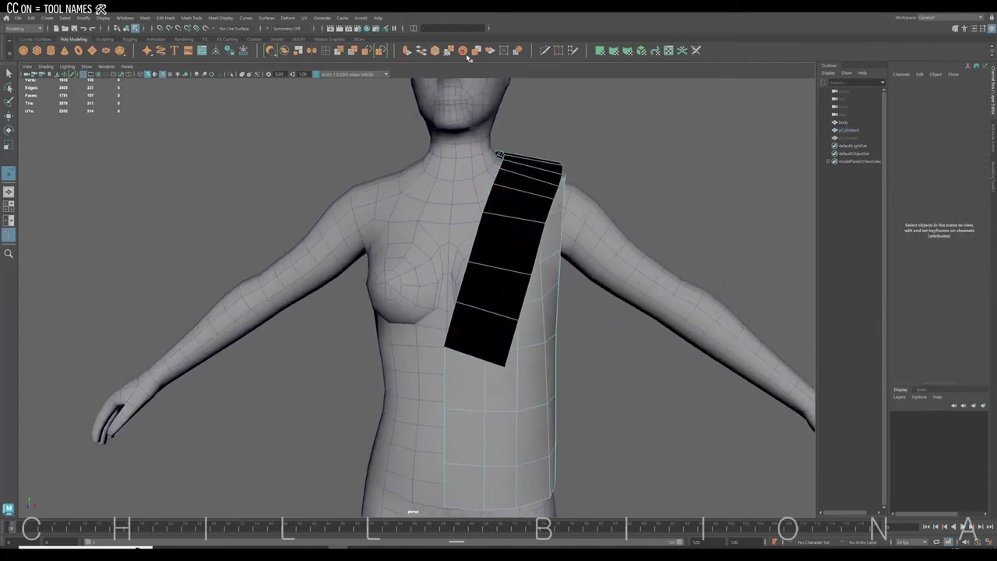
Step: Add two edge loops across the chest strip and delete its top face
{"action": "left_click", "coordinate": [485, 213]}
{"action": "scroll", "coordinate": [396, 312], "scroll_direction": "up", "scroll_amount": 1}
{"action": "scroll", "coordinate": [516, 189], "scroll_direction": "up", "scroll_amount": 2}
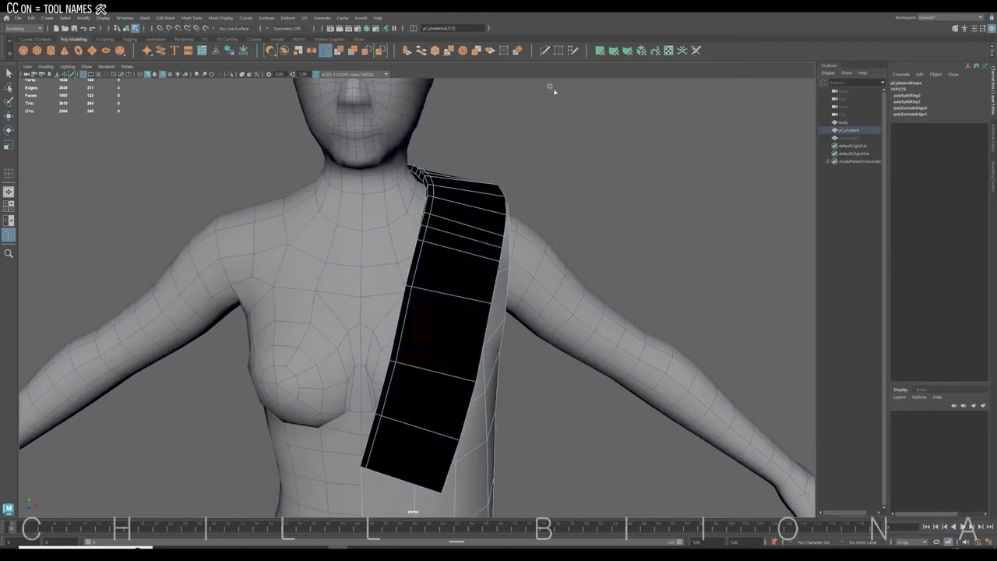
{"action": "scroll", "coordinate": [438, 229], "scroll_direction": "up", "scroll_amount": 1}
{"action": "left_click", "coordinate": [423, 240]}
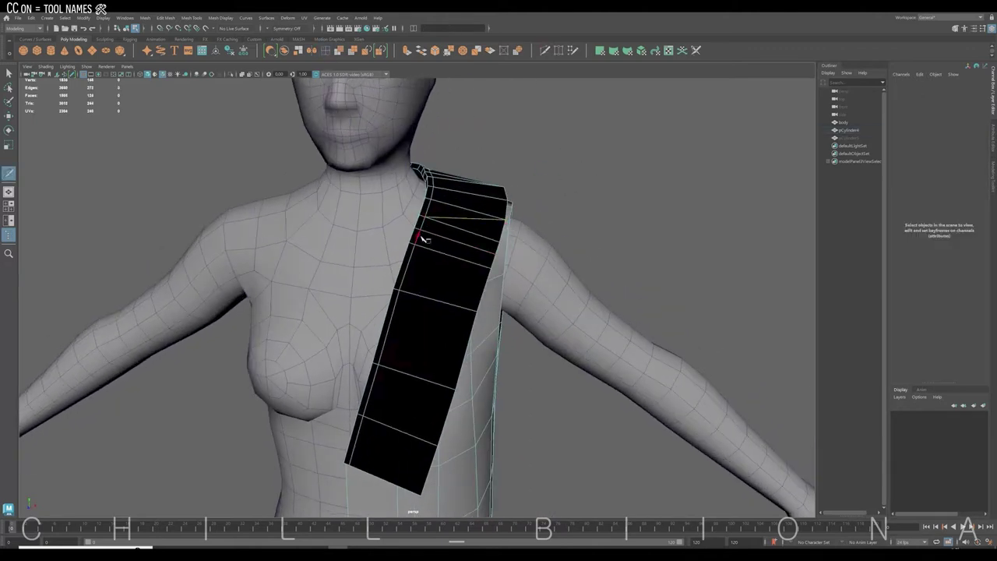
{"action": "left_click", "coordinate": [466, 226]}
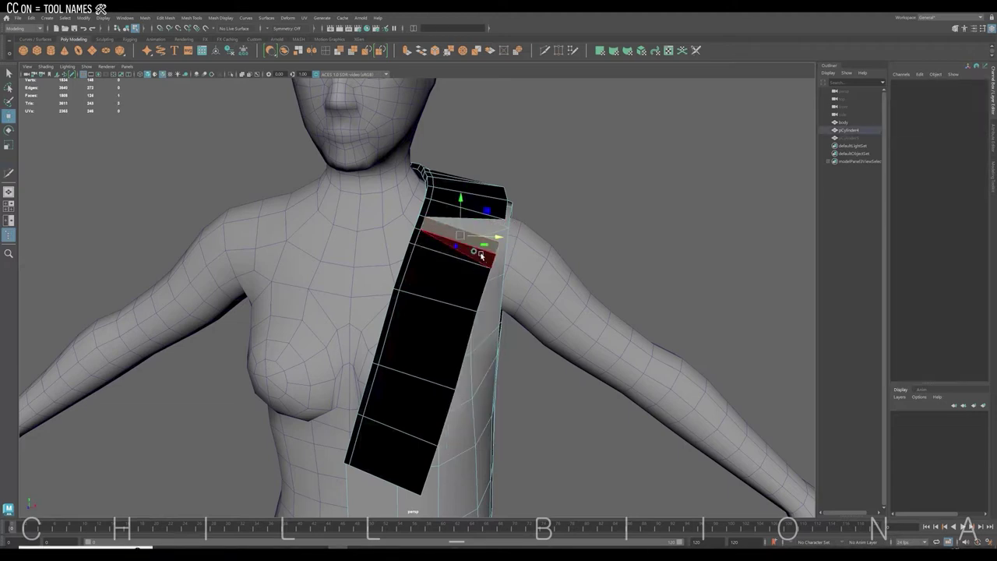
{"action": "key", "text": "Delete"}
Step: Multi-Cut a slanted edge across the strip and delete faces outside the tapered lapel outline
{"action": "left_click_drag", "start_coordinate": [536, 228], "coordinate": [545, 50], "text": "alt"}
{"action": "left_click", "coordinate": [545, 50]}
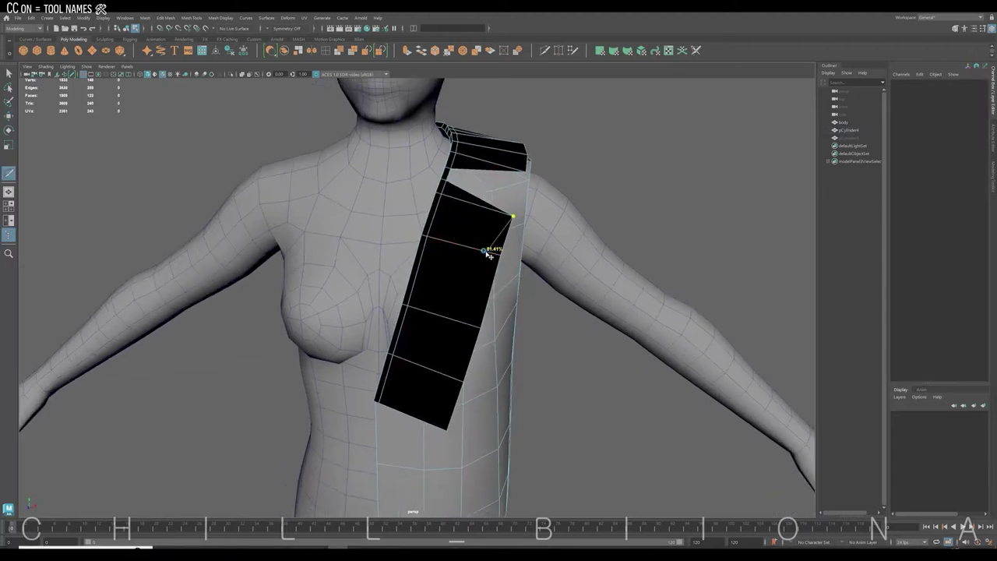
{"action": "mouse_move", "coordinate": [487, 323]}
{"action": "left_mouse_down", "text": "alt"}
{"action": "mouse_move", "coordinate": [478, 334]}
{"action": "mouse_move", "coordinate": [507, 254]}
{"action": "left_mouse_up", "text": "alt"}
{"action": "key", "text": "w"}
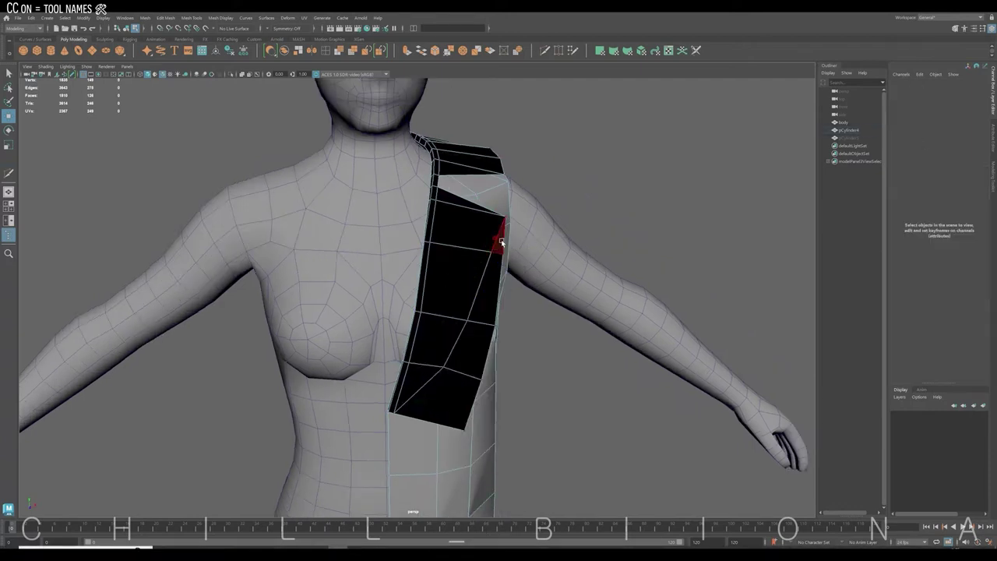
{"action": "left_click", "coordinate": [437, 393]}
{"action": "key", "text": "Delete"}
{"action": "left_click", "coordinate": [489, 308]}
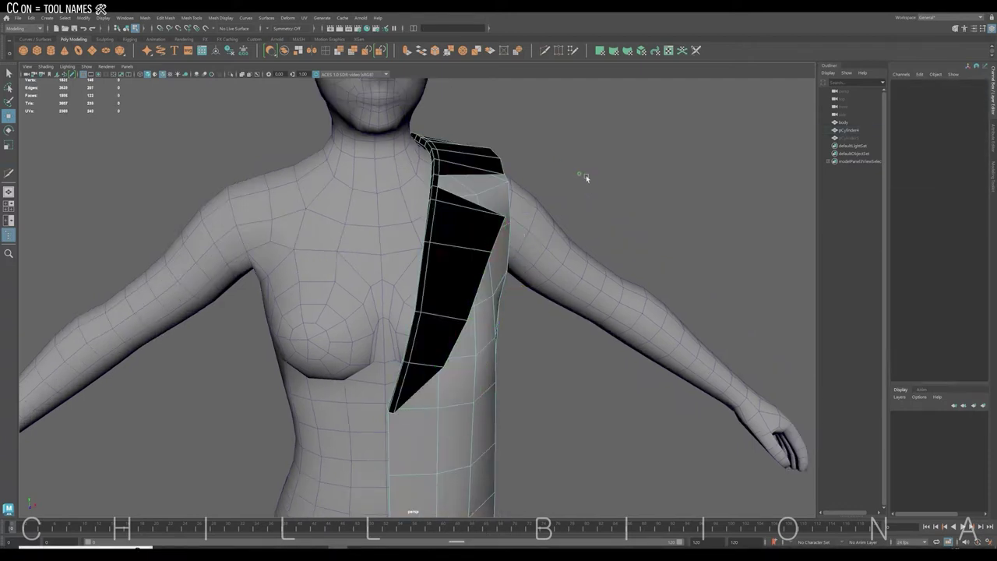
{"action": "left_click_drag", "start_coordinate": [574, 174], "coordinate": [606, 276], "text": "alt"}
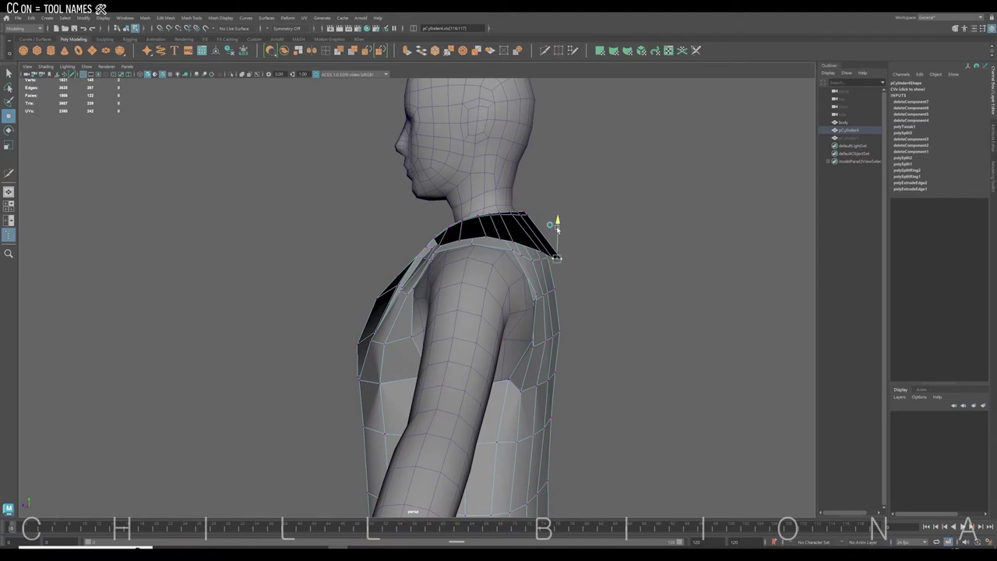
Step: Adjust the collar behind the neck and delete the excess faces at the strip's end
{"action": "left_click_drag", "start_coordinate": [518, 255], "coordinate": [515, 239], "text": "alt"}
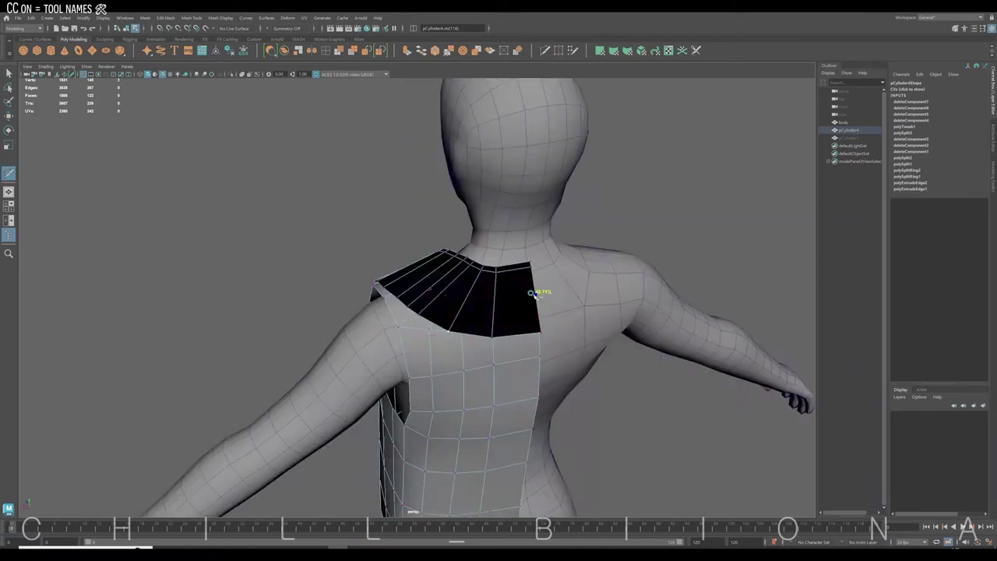
{"action": "left_click_drag", "start_coordinate": [471, 300], "coordinate": [497, 233], "text": "alt"}
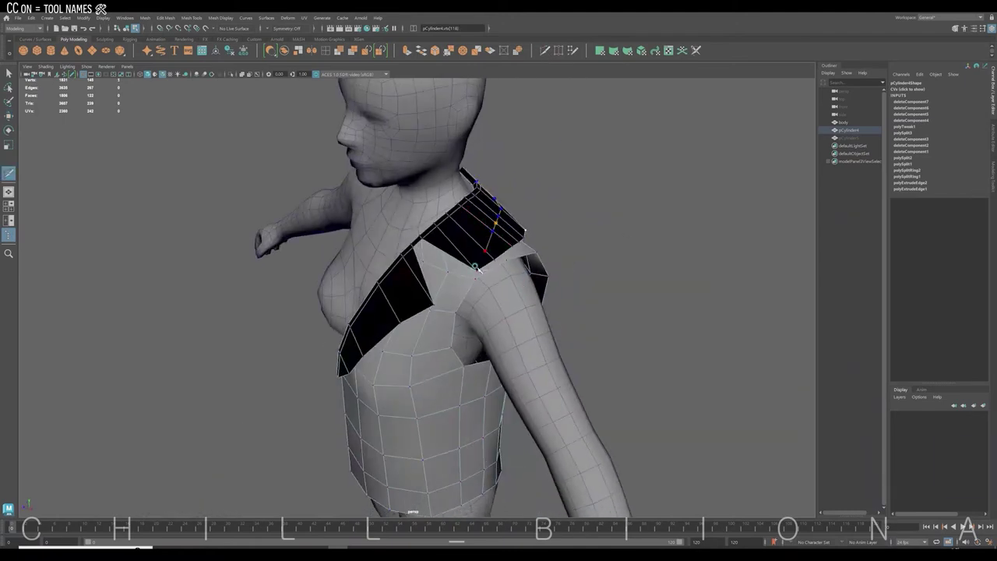
{"action": "mouse_move", "coordinate": [481, 274]}
{"action": "left_mouse_down", "text": "alt"}
{"action": "mouse_move", "coordinate": [508, 262]}
{"action": "mouse_move", "coordinate": [508, 283]}
{"action": "mouse_move", "coordinate": [474, 301]}
{"action": "left_mouse_up", "text": "alt"}
{"action": "key", "text": "w"}
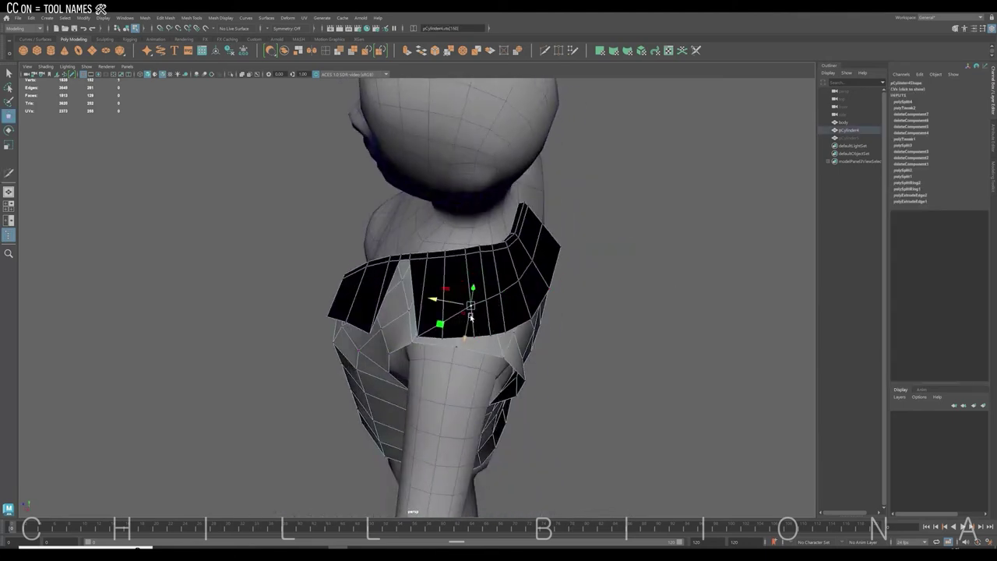
{"action": "key", "text": "Delete"}
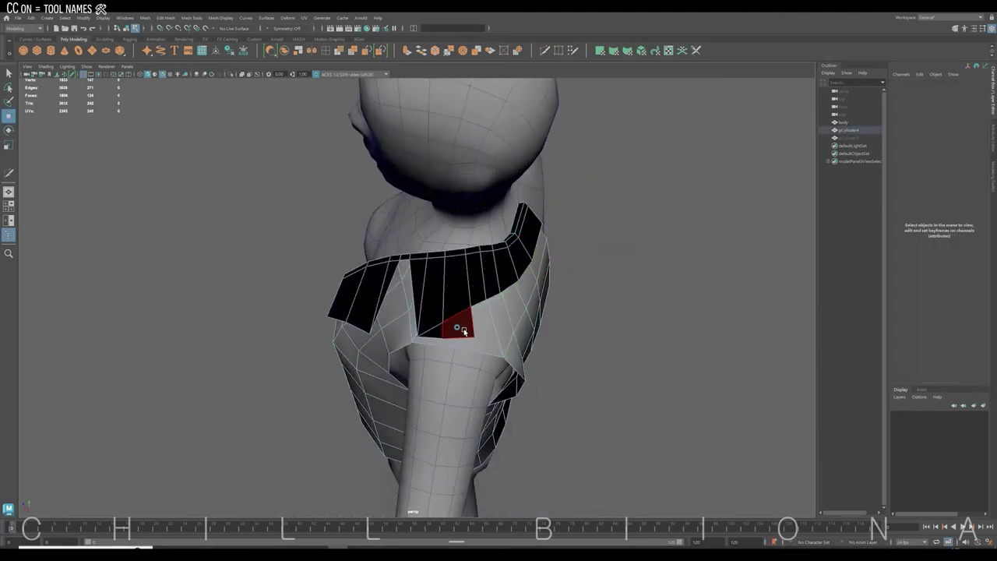
{"action": "left_click", "coordinate": [524, 282]}
{"action": "mouse_move", "coordinate": [524, 282]}
{"action": "left_mouse_down", "text": "alt"}
{"action": "mouse_move", "coordinate": [468, 285]}
{"action": "mouse_move", "coordinate": [452, 220]}
{"action": "mouse_move", "coordinate": [626, 173]}
{"action": "mouse_move", "coordinate": [421, 321]}
{"action": "left_mouse_up", "text": "alt"}
Step: Make the body live and Quad Draw a patch over the right side of the chest
{"action": "left_click", "coordinate": [421, 321]}
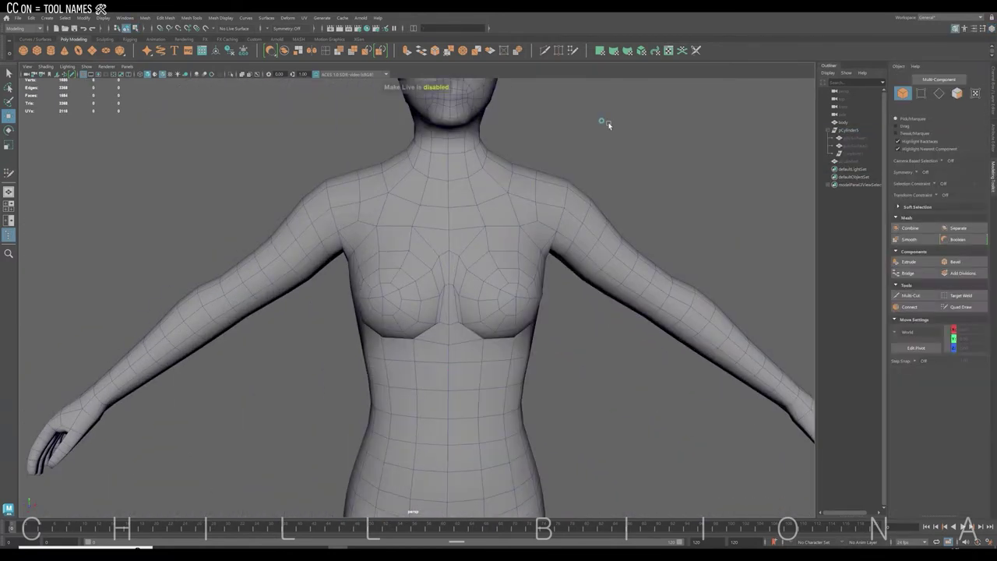
{"action": "left_click", "coordinate": [485, 189]}
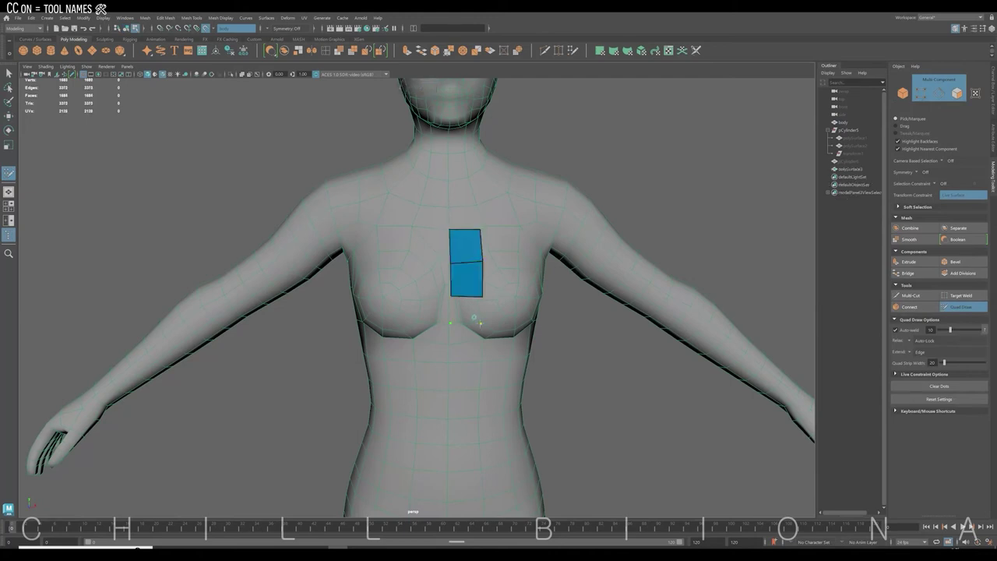
{"action": "mouse_move", "coordinate": [463, 347]}
{"action": "left_mouse_down"}
{"action": "mouse_move", "coordinate": [459, 323]}
{"action": "mouse_move", "coordinate": [479, 304]}
{"action": "mouse_move", "coordinate": [467, 257]}
{"action": "mouse_move", "coordinate": [465, 270]}
{"action": "mouse_move", "coordinate": [511, 224]}
{"action": "mouse_move", "coordinate": [430, 327]}
{"action": "mouse_move", "coordinate": [480, 285]}
{"action": "mouse_move", "coordinate": [476, 257]}
{"action": "mouse_move", "coordinate": [420, 350]}
{"action": "left_mouse_up"}
{"action": "key", "text": "q"}
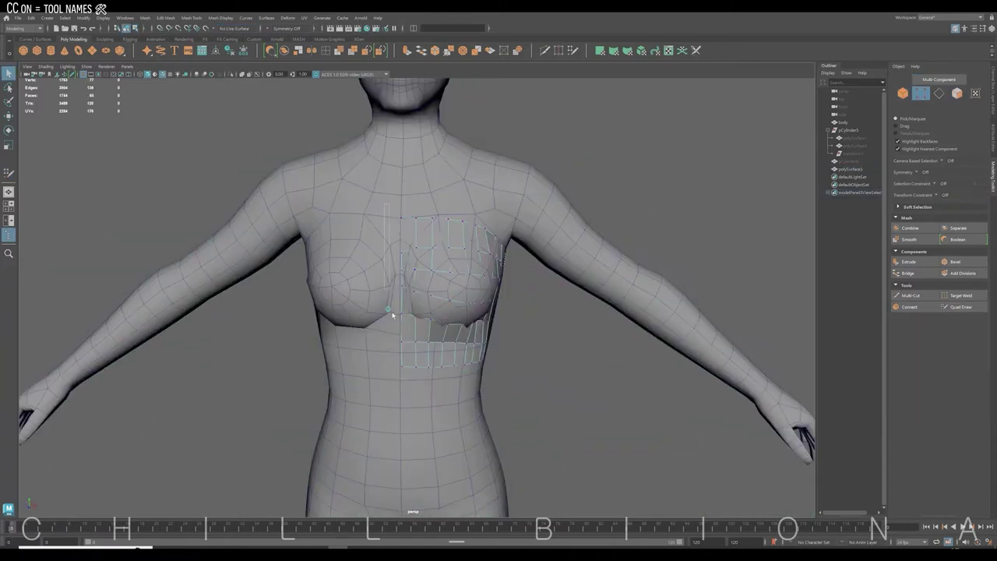
{"action": "key", "text": "r"}
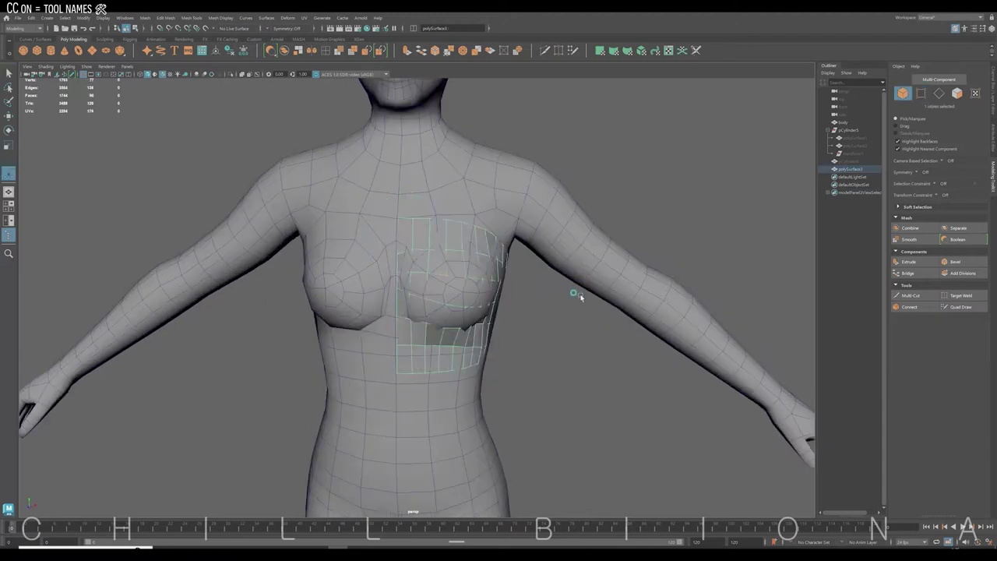
Step: Extrude the chest patch, delete its rim faces, and smooth the selected edge loop's flow
{"action": "key", "text": "ctrl+e"}
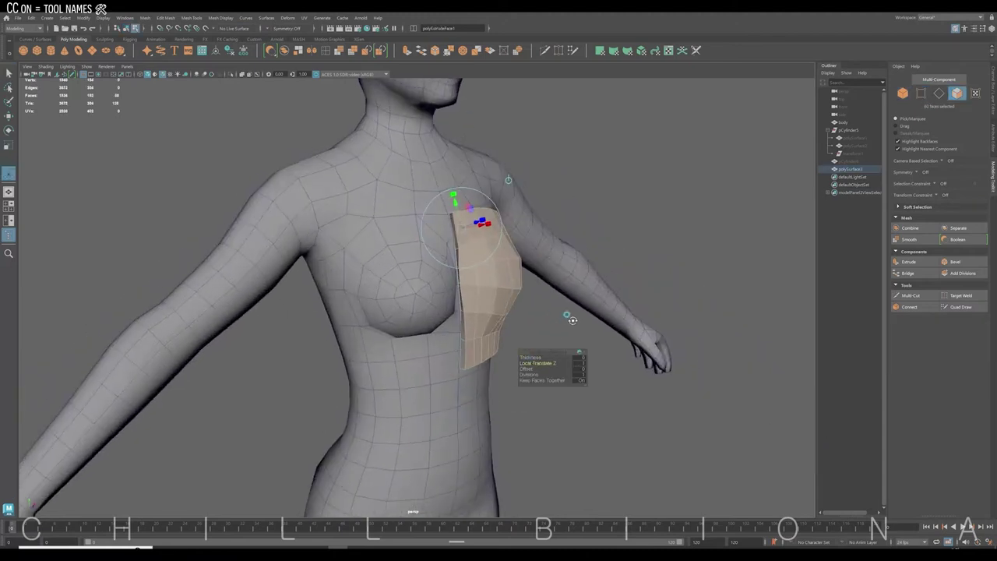
{"action": "right_click_drag", "start_coordinate": [401, 223], "coordinate": [401, 249]}
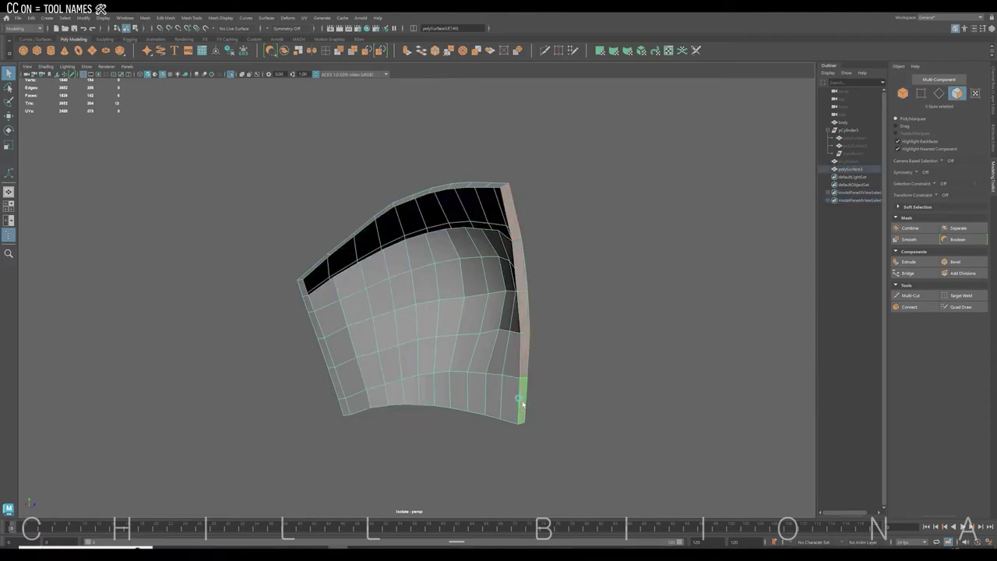
{"action": "key", "text": "Delete"}
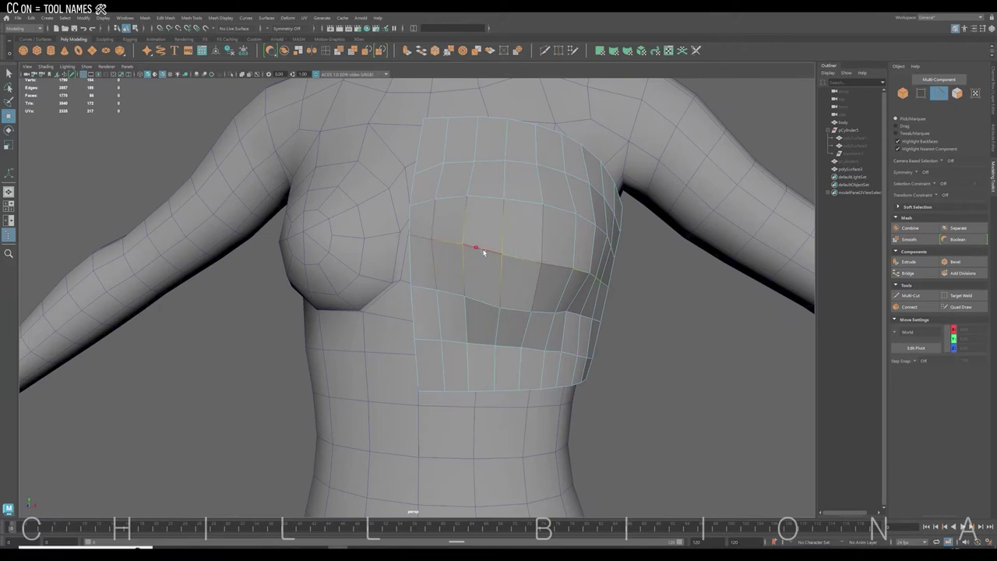
{"action": "right_click", "coordinate": [483, 252], "text": "shift"}
{"action": "right_click_drag", "start_coordinate": [483, 252], "coordinate": [475, 325], "text": "shift"}
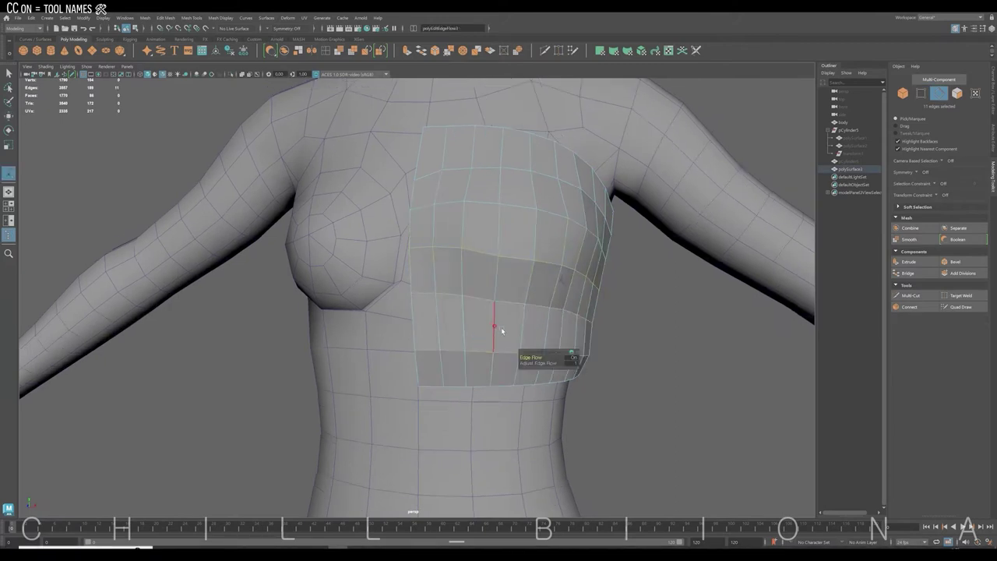
Step: Scale and move the patch vertices to wrap around the torso side and over the shoulder
{"action": "mouse_move", "coordinate": [501, 327]}
{"action": "left_mouse_down", "text": "alt"}
{"action": "mouse_move", "coordinate": [525, 303]}
{"action": "mouse_move", "coordinate": [423, 323]}
{"action": "left_mouse_up", "text": "alt"}
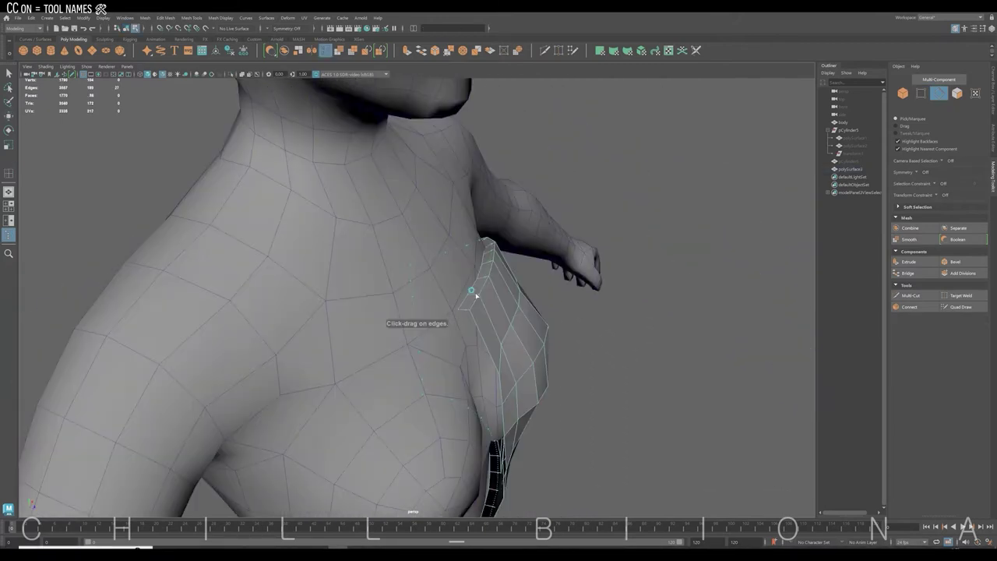
{"action": "key", "text": "r"}
{"action": "left_click_drag", "start_coordinate": [537, 347], "coordinate": [296, 257], "text": "alt"}
{"action": "key", "text": "w"}
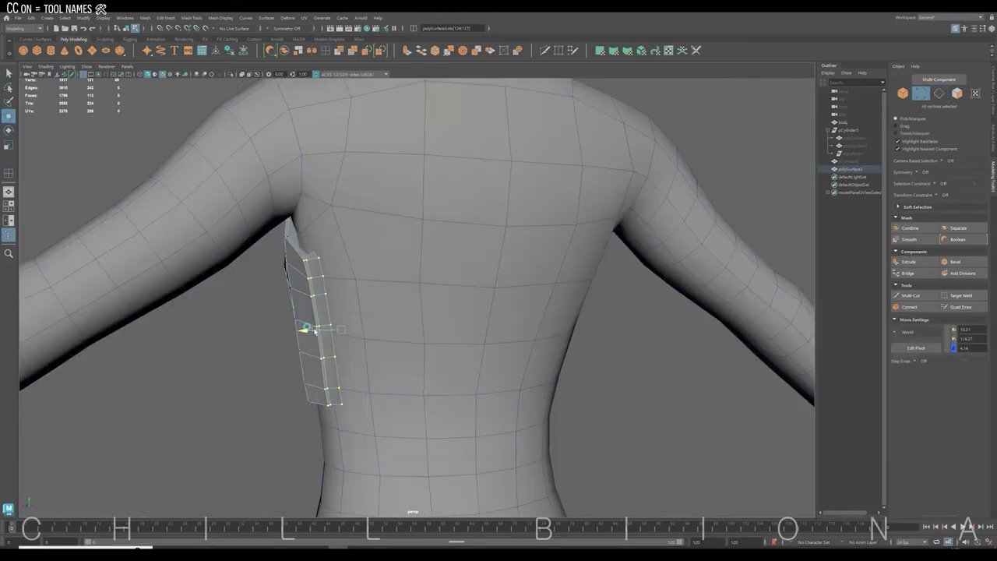
{"action": "mouse_move", "coordinate": [296, 330]}
{"action": "left_mouse_down", "text": "alt"}
{"action": "mouse_move", "coordinate": [345, 330]}
{"action": "mouse_move", "coordinate": [348, 316]}
{"action": "left_mouse_up", "text": "alt"}
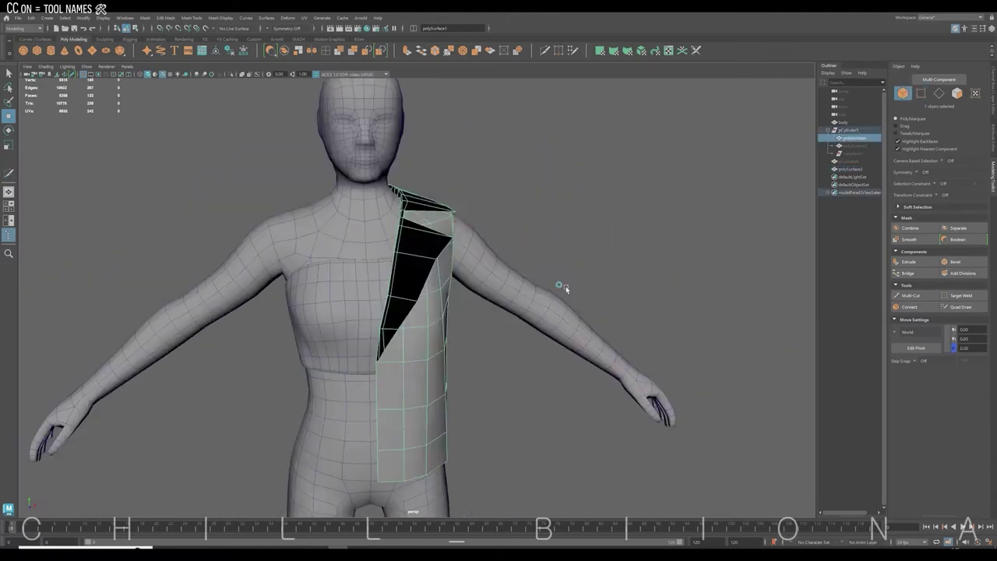
Step: Extrude the panel for thickness and flip its normals with Mesh Display > Reverse
{"action": "key", "text": "ctrl+e"}
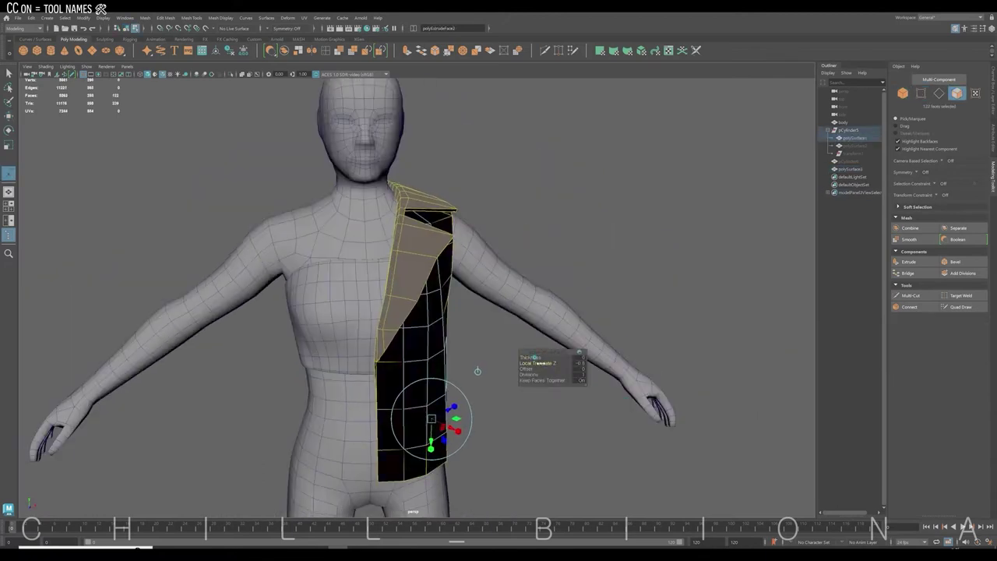
{"action": "mouse_move", "coordinate": [477, 371]}
{"action": "left_mouse_down", "text": "alt"}
{"action": "mouse_move", "coordinate": [566, 279]}
{"action": "mouse_move", "coordinate": [621, 281]}
{"action": "mouse_move", "coordinate": [424, 407]}
{"action": "mouse_move", "coordinate": [569, 356]}
{"action": "mouse_move", "coordinate": [416, 403]}
{"action": "mouse_move", "coordinate": [485, 361]}
{"action": "mouse_move", "coordinate": [545, 367]}
{"action": "left_mouse_up", "text": "alt"}
{"action": "key", "text": "F8"}
{"action": "left_click", "coordinate": [221, 17]}
{"action": "left_click", "coordinate": [226, 55]}
{"action": "key", "text": "w"}
{"action": "scroll", "coordinate": [534, 223], "scroll_direction": "up", "scroll_amount": 3}
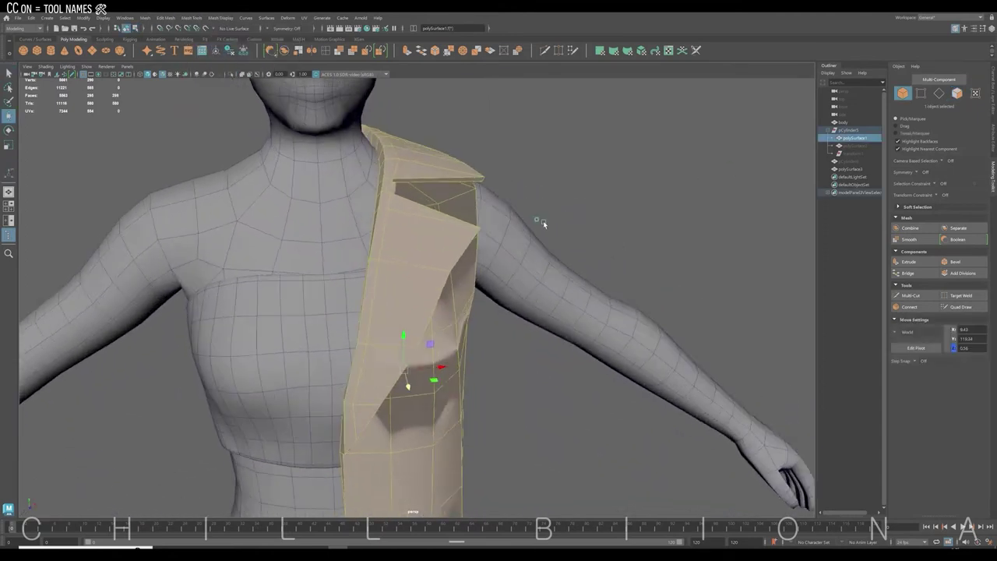
{"action": "left_click", "coordinate": [224, 17]}
{"action": "left_click", "coordinate": [235, 64]}
Step: Select an edge at the strip's top and the small end-cap face at its tip
{"action": "left_click_drag", "start_coordinate": [456, 278], "coordinate": [499, 275], "text": "alt"}
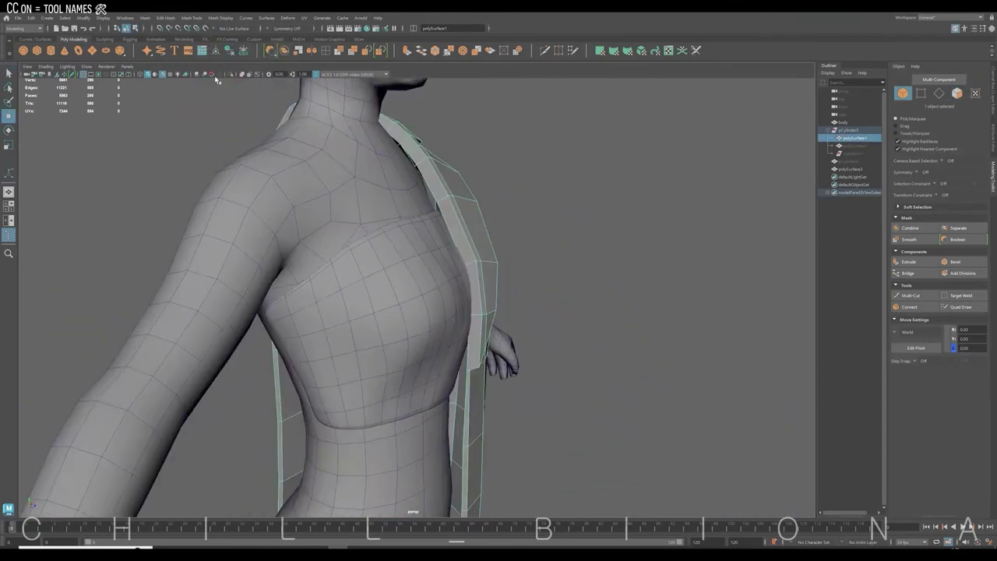
{"action": "key", "text": "F10"}
{"action": "left_click", "coordinate": [434, 200]}
{"action": "mouse_move", "coordinate": [434, 200]}
{"action": "left_mouse_down", "text": "alt"}
{"action": "mouse_move", "coordinate": [375, 176]}
{"action": "mouse_move", "coordinate": [391, 124]}
{"action": "left_mouse_up", "text": "alt"}
{"action": "key", "text": "F11"}
{"action": "left_click", "coordinate": [340, 186]}
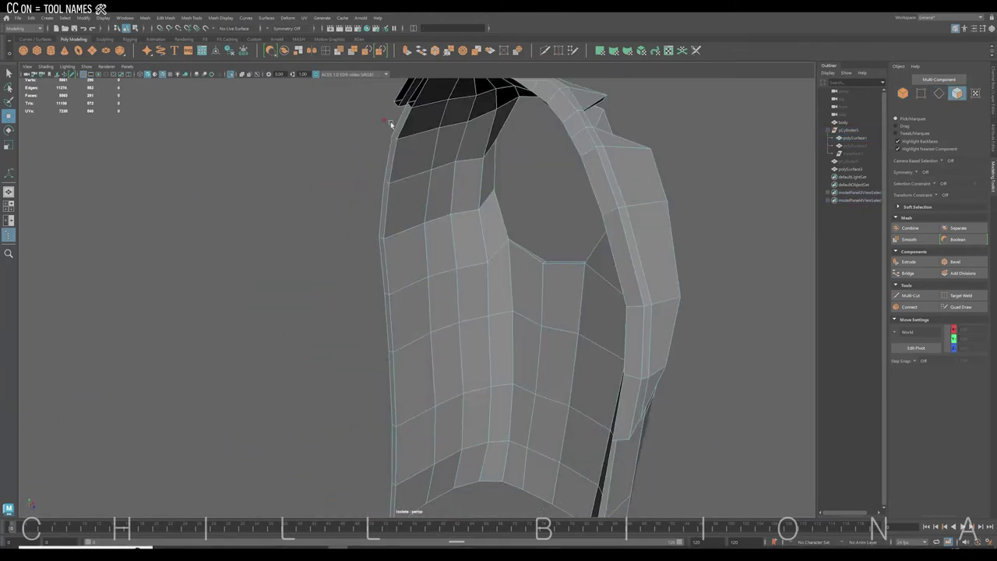
Step: Select the extra edge loop around the armhole and delete it
{"action": "left_click", "coordinate": [425, 473]}
{"action": "left_click_drag", "start_coordinate": [418, 338], "coordinate": [446, 122], "text": "alt"}
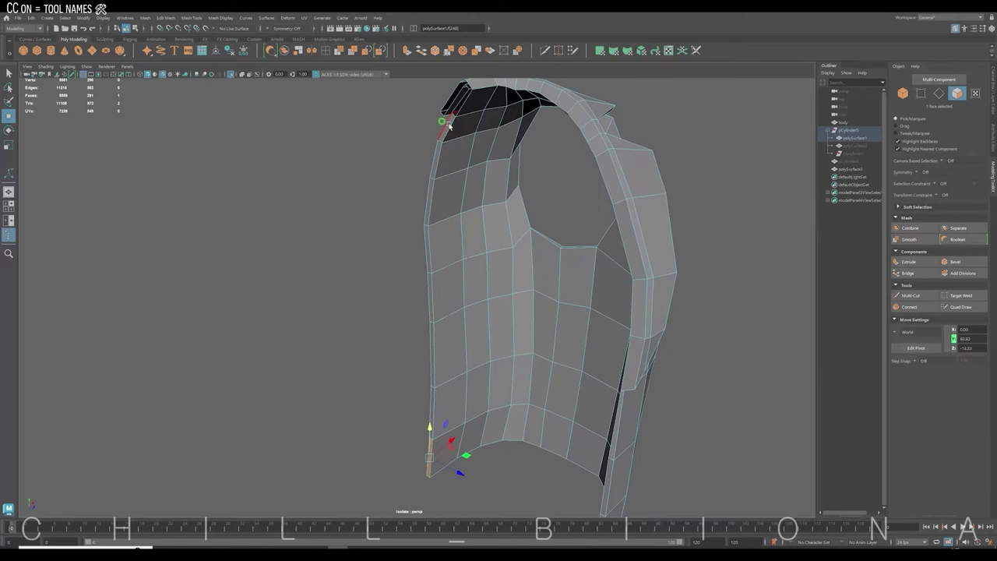
{"action": "left_click", "coordinate": [421, 226]}
{"action": "left_click", "coordinate": [535, 427]}
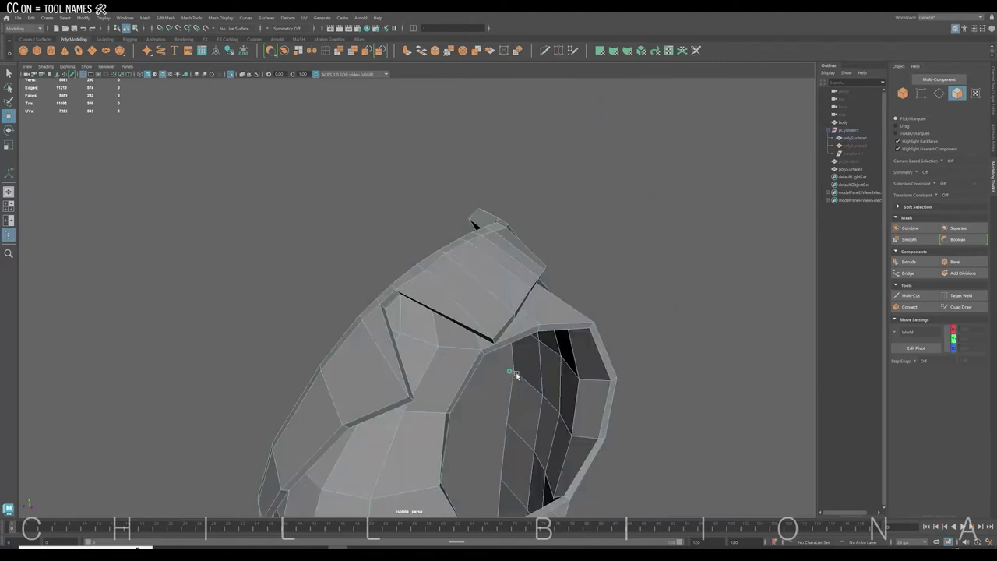
{"action": "left_click_drag", "start_coordinate": [535, 426], "coordinate": [499, 431], "text": "alt"}
{"action": "left_click", "coordinate": [500, 430]}
{"action": "double_click", "coordinate": [499, 430]}
{"action": "key", "text": "Delete"}
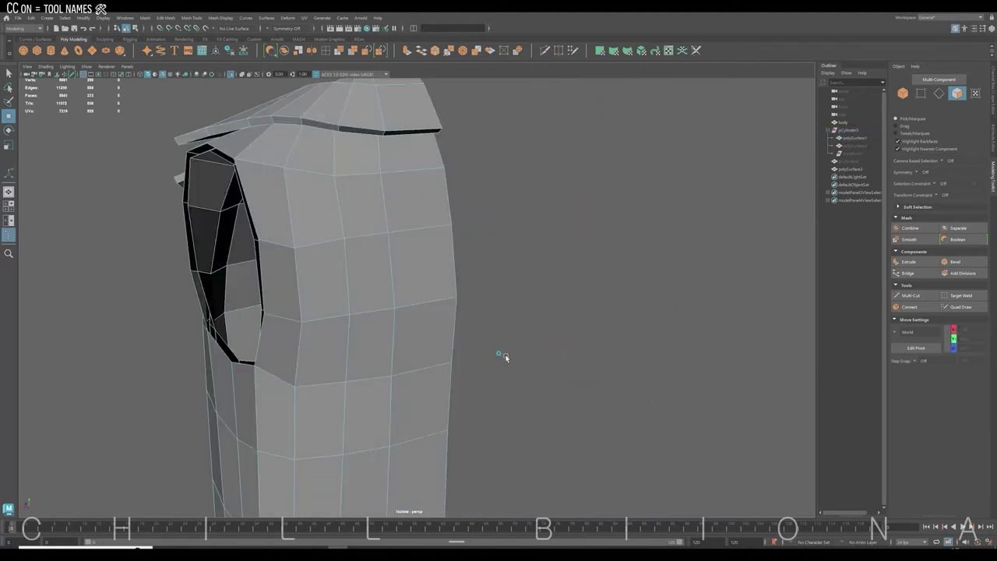
Step: Select the edge loop across the panel's side and a face near the shoulder
{"action": "mouse_move", "coordinate": [534, 400]}
{"action": "left_mouse_down", "text": "alt"}
{"action": "mouse_move", "coordinate": [391, 333]}
{"action": "mouse_move", "coordinate": [468, 271]}
{"action": "left_mouse_up", "text": "alt"}
{"action": "key", "text": "w"}
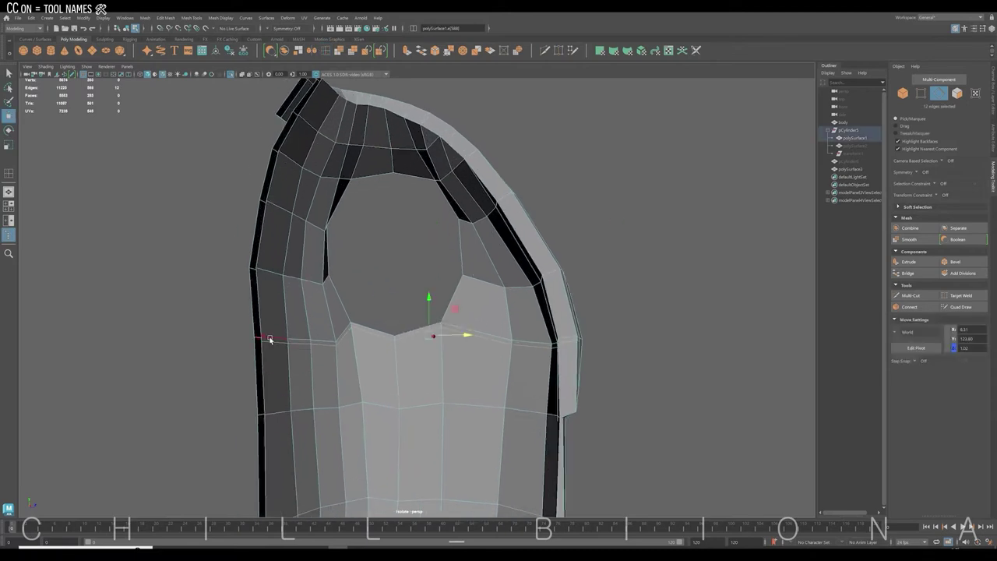
{"action": "left_click", "coordinate": [333, 353]}
{"action": "double_click", "coordinate": [292, 352]}
{"action": "mouse_move", "coordinate": [292, 352]}
{"action": "left_mouse_down", "text": "alt"}
{"action": "mouse_move", "coordinate": [390, 296]}
{"action": "mouse_move", "coordinate": [493, 336]}
{"action": "left_mouse_up", "text": "alt"}
{"action": "mouse_move", "coordinate": [471, 377]}
{"action": "left_mouse_down", "text": "alt"}
{"action": "mouse_move", "coordinate": [557, 363]}
{"action": "mouse_move", "coordinate": [512, 369]}
{"action": "mouse_move", "coordinate": [497, 344]}
{"action": "left_mouse_up", "text": "alt"}
{"action": "left_click", "coordinate": [488, 345]}
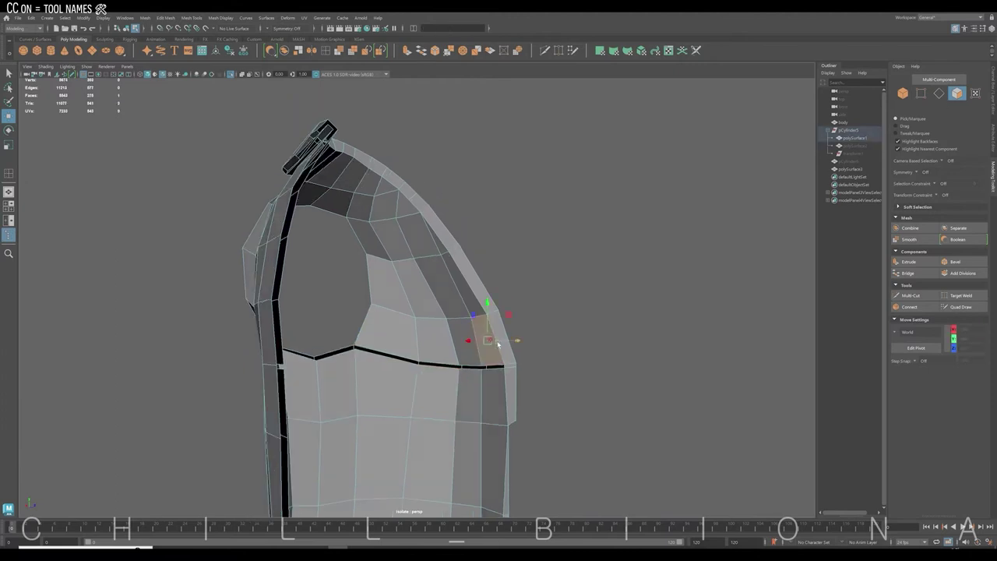
{"action": "mouse_move", "coordinate": [394, 343]}
{"action": "left_mouse_down", "text": "alt"}
{"action": "mouse_move", "coordinate": [436, 335]}
{"action": "mouse_move", "coordinate": [369, 208]}
{"action": "mouse_move", "coordinate": [350, 222]}
{"action": "mouse_move", "coordinate": [390, 285]}
{"action": "left_mouse_up", "text": "alt"}
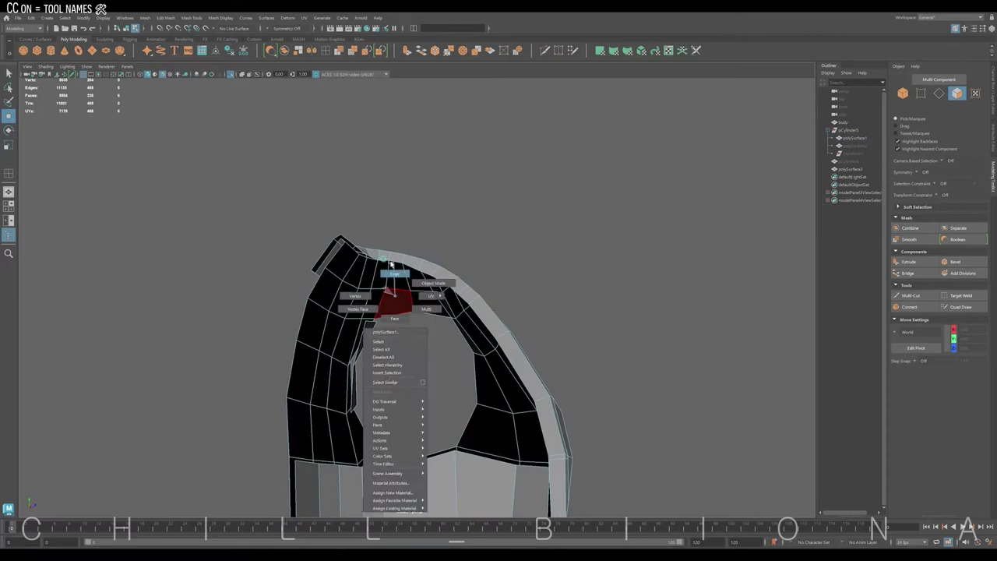
{"action": "right_click_drag", "start_coordinate": [389, 285], "coordinate": [392, 265]}
Step: Show the mesh unsmoothed and select the edge loop along the panel's curved top
{"action": "left_click", "coordinate": [392, 257]}
{"action": "right_click_drag", "start_coordinate": [374, 334], "coordinate": [366, 351]}
{"action": "left_click_drag", "start_coordinate": [374, 350], "coordinate": [414, 357], "text": "alt"}
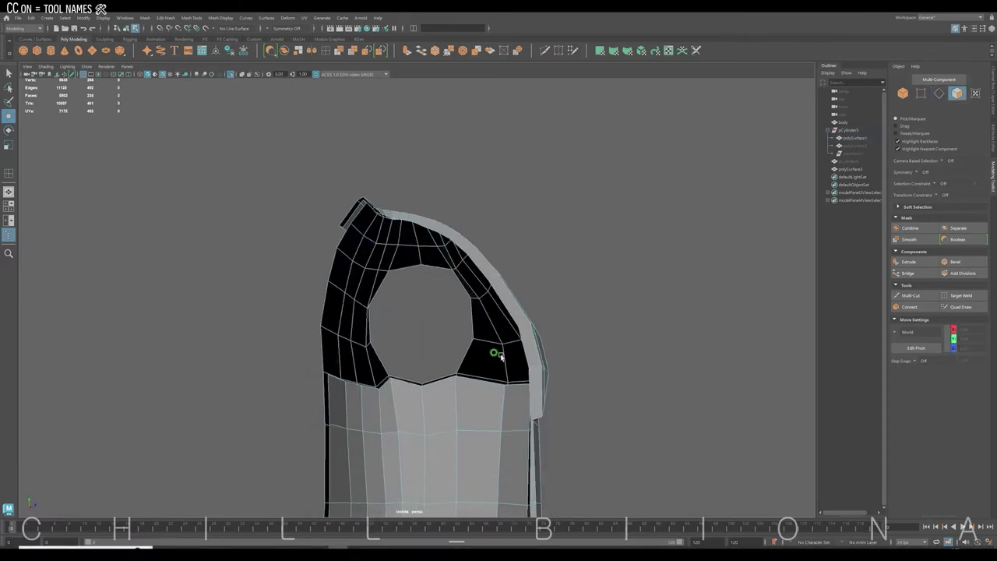
{"action": "left_click", "coordinate": [414, 358]}
{"action": "key", "text": "1"}
{"action": "double_click", "coordinate": [394, 357]}
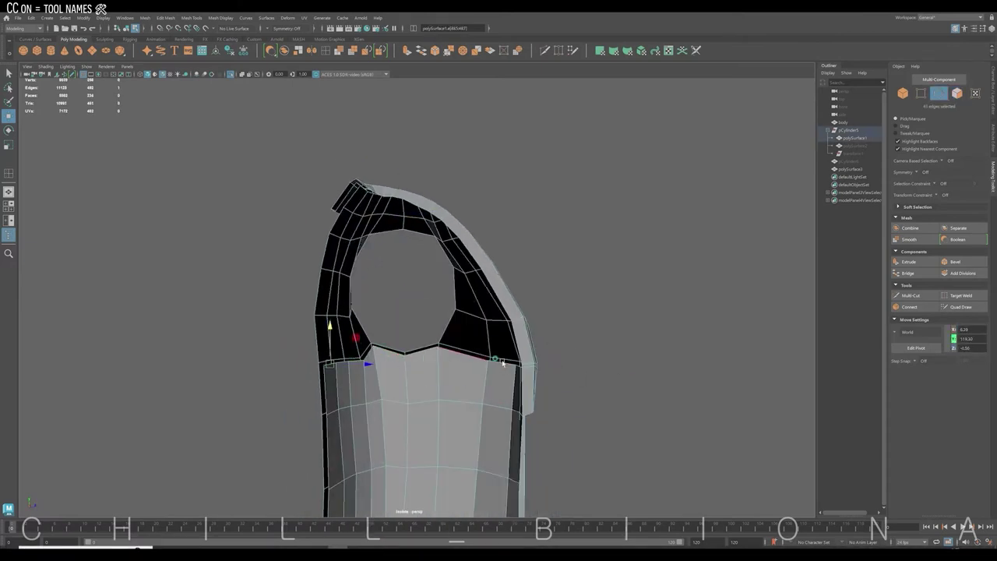
{"action": "mouse_move", "coordinate": [429, 356]}
{"action": "left_mouse_down", "text": "alt"}
{"action": "mouse_move", "coordinate": [597, 345]}
{"action": "mouse_move", "coordinate": [421, 313]}
{"action": "mouse_move", "coordinate": [436, 257]}
{"action": "left_mouse_up", "text": "alt"}
{"action": "key", "text": "w"}
{"action": "key", "text": "ctrl+b"}
{"action": "key", "text": "w"}
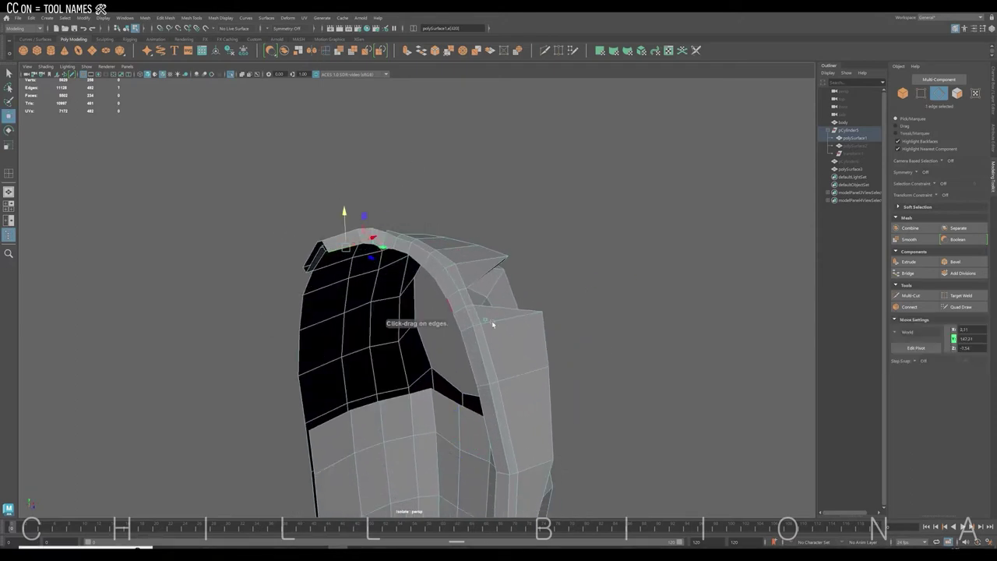
{"action": "mouse_move", "coordinate": [345, 216]}
{"action": "left_mouse_down", "text": "alt"}
{"action": "mouse_move", "coordinate": [541, 316]}
{"action": "mouse_move", "coordinate": [526, 303]}
{"action": "mouse_move", "coordinate": [535, 330]}
{"action": "mouse_move", "coordinate": [539, 289]}
{"action": "mouse_move", "coordinate": [545, 327]}
{"action": "left_mouse_up", "text": "alt"}
Step: Extrude the top edge loop about -4 in Local Translate Z and tweak the corner vertices
{"action": "key", "text": "ctrl+e"}
{"action": "left_click_drag", "start_coordinate": [550, 364], "coordinate": [530, 364]}
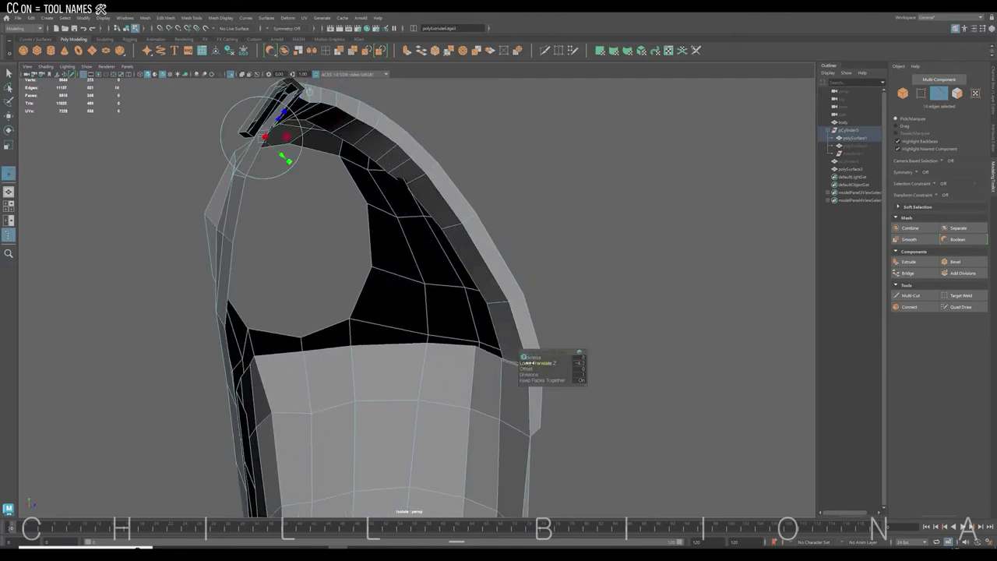
{"action": "scroll", "coordinate": [475, 281], "scroll_direction": "up", "scroll_amount": 3}
{"action": "scroll", "coordinate": [475, 281], "scroll_direction": "up", "scroll_amount": 2}
{"action": "left_click", "coordinate": [449, 330]}
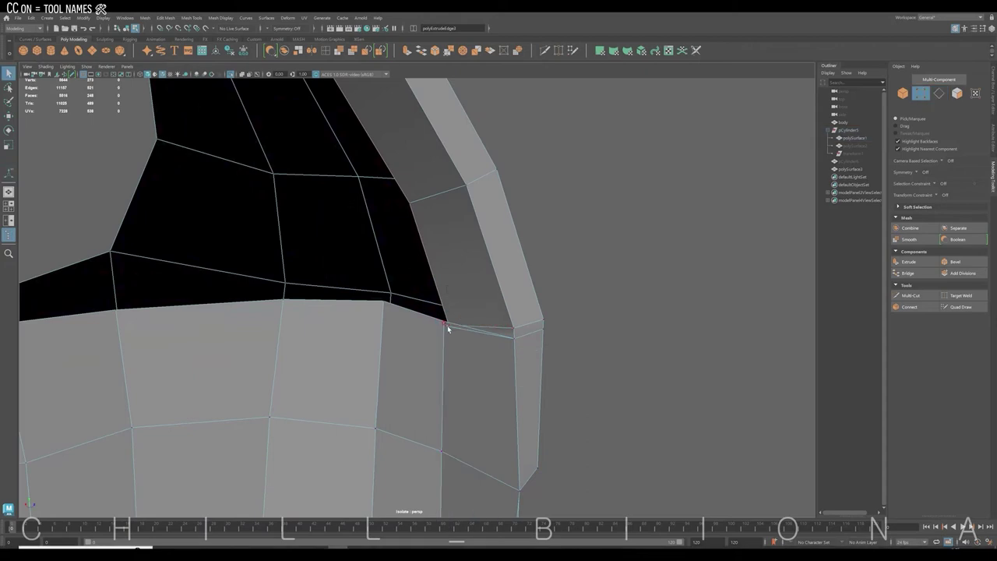
{"action": "key", "text": "w"}
{"action": "scroll", "coordinate": [446, 293], "scroll_direction": "up", "scroll_amount": 3}
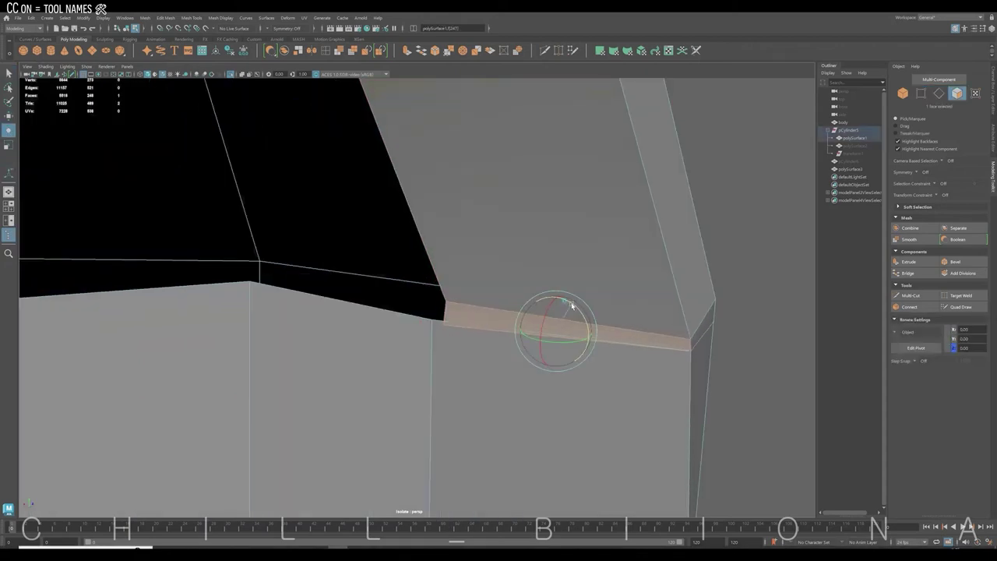
{"action": "left_click", "coordinate": [442, 319]}
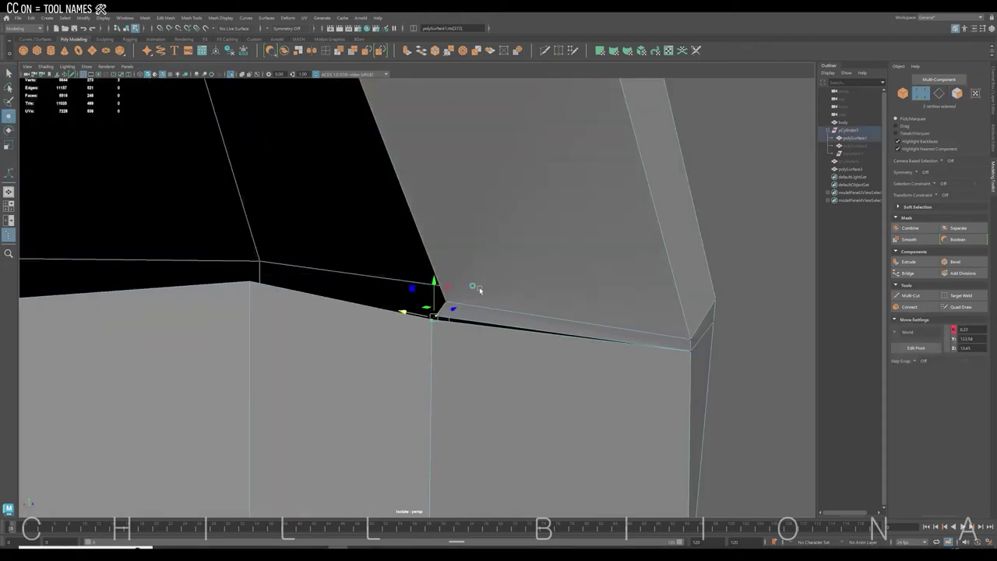
{"action": "scroll", "coordinate": [455, 300], "scroll_direction": "down", "scroll_amount": 4}
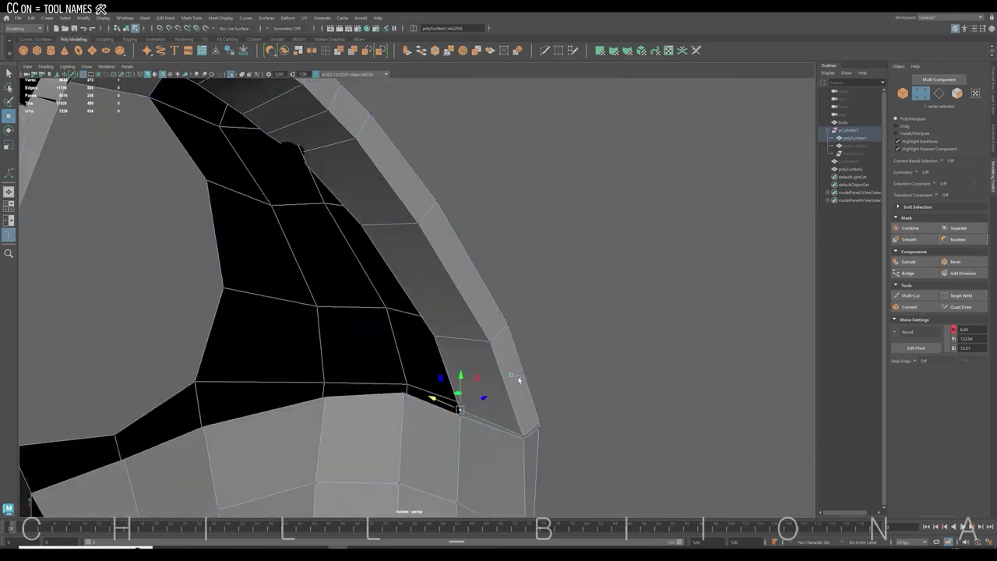
{"action": "mouse_move", "coordinate": [273, 149]}
{"action": "left_mouse_down", "text": "alt"}
{"action": "mouse_move", "coordinate": [351, 234]}
{"action": "mouse_move", "coordinate": [501, 265]}
{"action": "mouse_move", "coordinate": [494, 229]}
{"action": "mouse_move", "coordinate": [457, 263]}
{"action": "mouse_move", "coordinate": [414, 211]}
{"action": "left_mouse_up", "text": "alt"}
{"action": "right_click_drag", "start_coordinate": [414, 211], "coordinate": [451, 392], "text": "shift"}
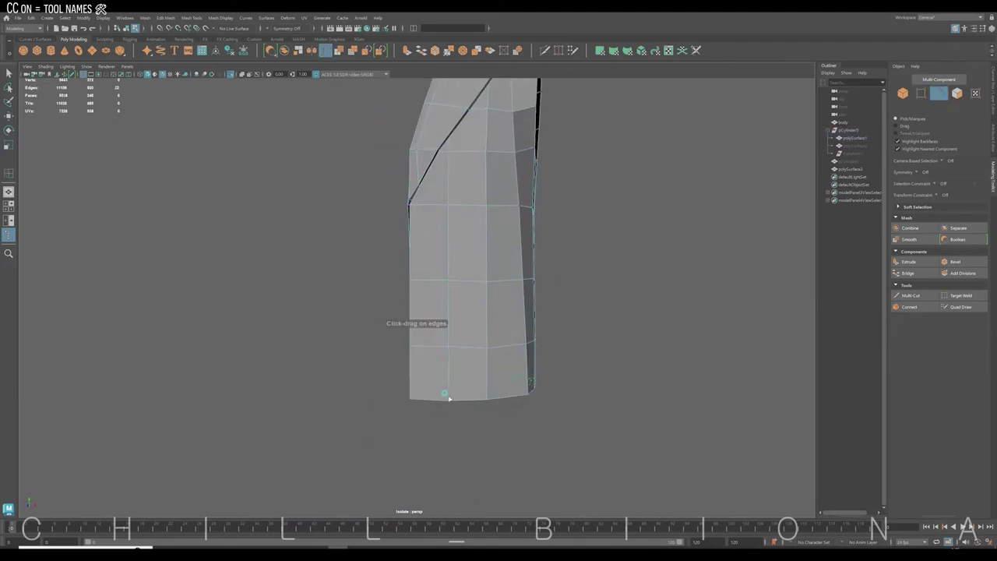
Step: Preview the panel smoothed with 3 and tuck the collar rim edges toward the shoulder
{"action": "left_click", "coordinate": [449, 398]}
{"action": "mouse_move", "coordinate": [448, 398]}
{"action": "left_mouse_down", "text": "alt"}
{"action": "mouse_move", "coordinate": [462, 360]}
{"action": "mouse_move", "coordinate": [397, 363]}
{"action": "mouse_move", "coordinate": [507, 361]}
{"action": "mouse_move", "coordinate": [587, 285]}
{"action": "mouse_move", "coordinate": [363, 223]}
{"action": "mouse_move", "coordinate": [372, 215]}
{"action": "mouse_move", "coordinate": [442, 278]}
{"action": "mouse_move", "coordinate": [389, 260]}
{"action": "mouse_move", "coordinate": [407, 229]}
{"action": "mouse_move", "coordinate": [404, 264]}
{"action": "mouse_move", "coordinate": [395, 228]}
{"action": "left_mouse_up", "text": "alt"}
{"action": "key", "text": "w"}
{"action": "key", "text": "3"}
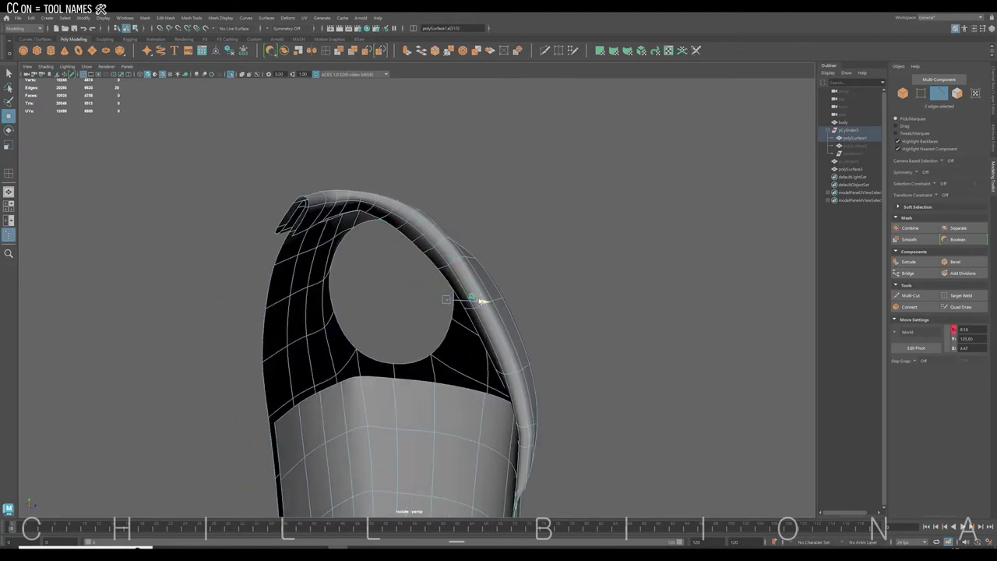
{"action": "left_click_drag", "start_coordinate": [482, 301], "coordinate": [460, 233], "text": "alt"}
{"action": "left_click", "coordinate": [447, 189]}
Step: Show the body again, adjust edges on both shoulder straps, and return to object mode
{"action": "key", "text": "ctrl+1"}
{"action": "left_click", "coordinate": [510, 247]}
{"action": "mouse_move", "coordinate": [443, 191]}
{"action": "left_mouse_down", "text": "alt"}
{"action": "mouse_move", "coordinate": [510, 247]}
{"action": "mouse_move", "coordinate": [475, 244]}
{"action": "mouse_move", "coordinate": [467, 279]}
{"action": "mouse_move", "coordinate": [474, 322]}
{"action": "mouse_move", "coordinate": [493, 328]}
{"action": "mouse_move", "coordinate": [411, 310]}
{"action": "mouse_move", "coordinate": [285, 263]}
{"action": "mouse_move", "coordinate": [336, 254]}
{"action": "mouse_move", "coordinate": [310, 268]}
{"action": "mouse_move", "coordinate": [345, 291]}
{"action": "left_mouse_up", "text": "alt"}
{"action": "left_click", "coordinate": [285, 263]}
{"action": "key", "text": "F8"}
Step: Lengthen the new cylinder and move it onto the arm as a sleeve
{"action": "key", "text": "a"}
{"action": "left_click_drag", "start_coordinate": [506, 426], "coordinate": [505, 399]}
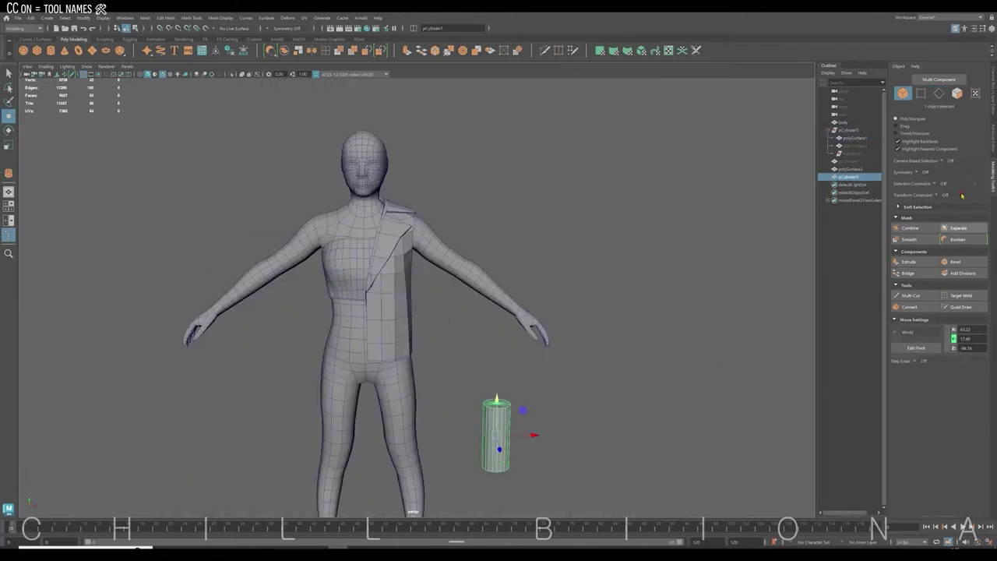
{"action": "left_click", "coordinate": [993, 101]}
{"action": "right_click", "coordinate": [501, 343]}
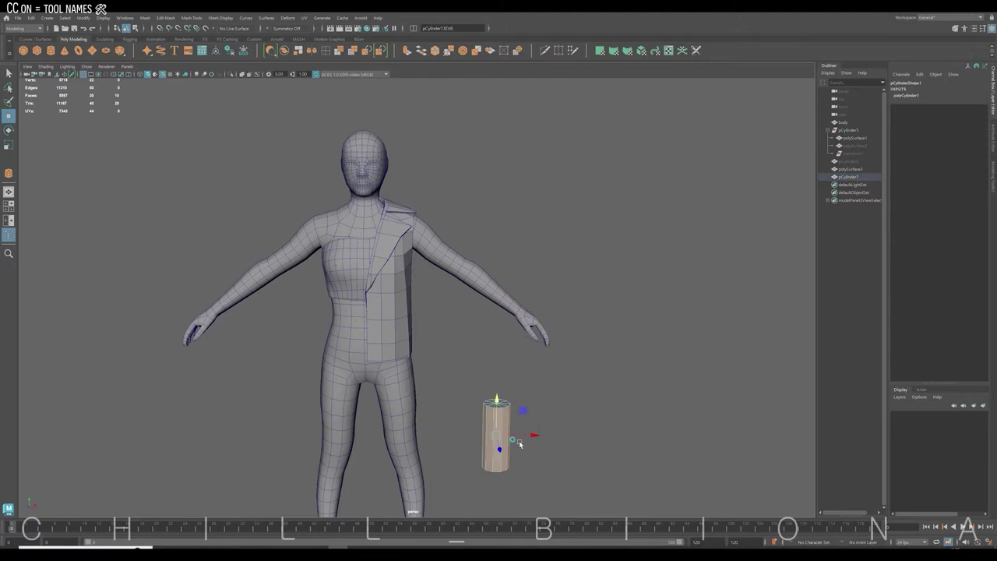
{"action": "left_click", "coordinate": [519, 440]}
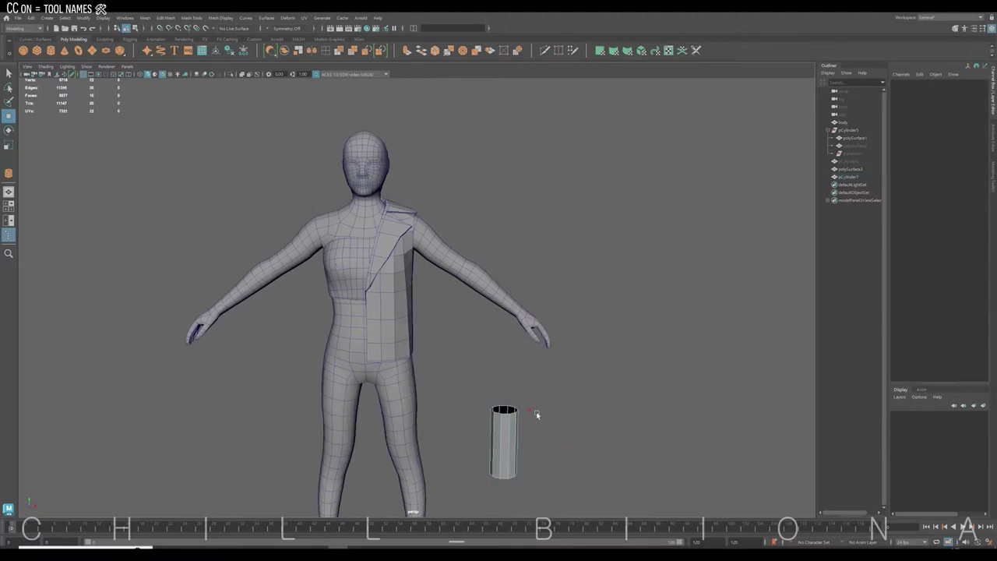
{"action": "middle_click_drag", "start_coordinate": [537, 412], "coordinate": [549, 246]}
{"action": "left_click_drag", "start_coordinate": [550, 247], "coordinate": [545, 273], "text": "alt"}
{"action": "mouse_move", "coordinate": [546, 274]}
{"action": "middle_mouse_down"}
{"action": "mouse_move", "coordinate": [492, 299]}
{"action": "mouse_move", "coordinate": [472, 294]}
{"action": "middle_mouse_up"}
{"action": "key", "text": "w"}
{"action": "mouse_move", "coordinate": [472, 294]}
{"action": "left_mouse_down", "text": "alt"}
{"action": "mouse_move", "coordinate": [488, 296]}
{"action": "mouse_move", "coordinate": [467, 318]}
{"action": "left_mouse_up", "text": "alt"}
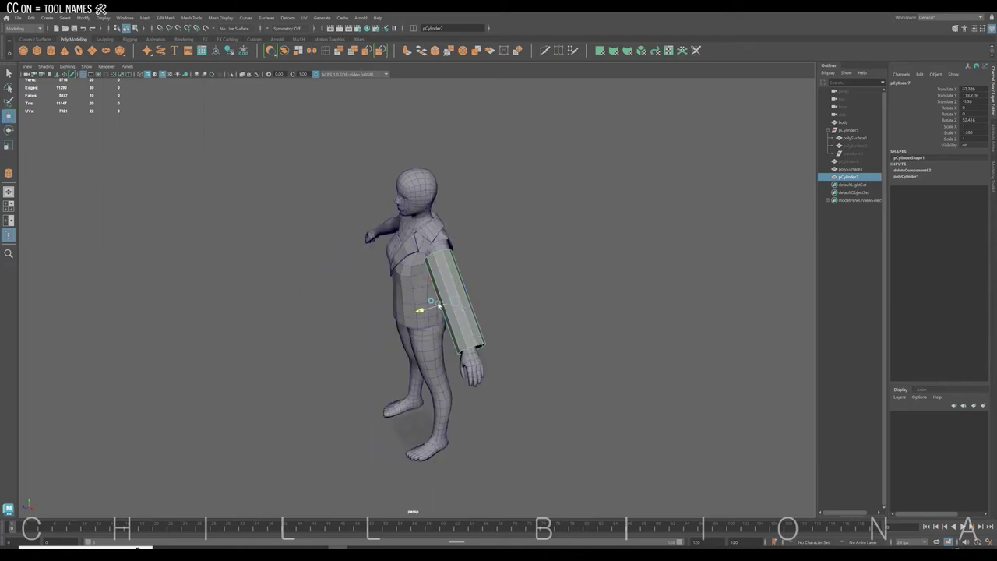
{"action": "middle_click_drag", "start_coordinate": [438, 306], "coordinate": [443, 308]}
{"action": "mouse_move", "coordinate": [442, 308]}
{"action": "left_mouse_down", "text": "alt"}
{"action": "mouse_move", "coordinate": [449, 312]}
{"action": "mouse_move", "coordinate": [440, 311]}
{"action": "left_mouse_up", "text": "alt"}
Step: Insert edge loops along the sleeve, including one near the shoulder, and stretch it toward the wrist
{"action": "key", "text": "r"}
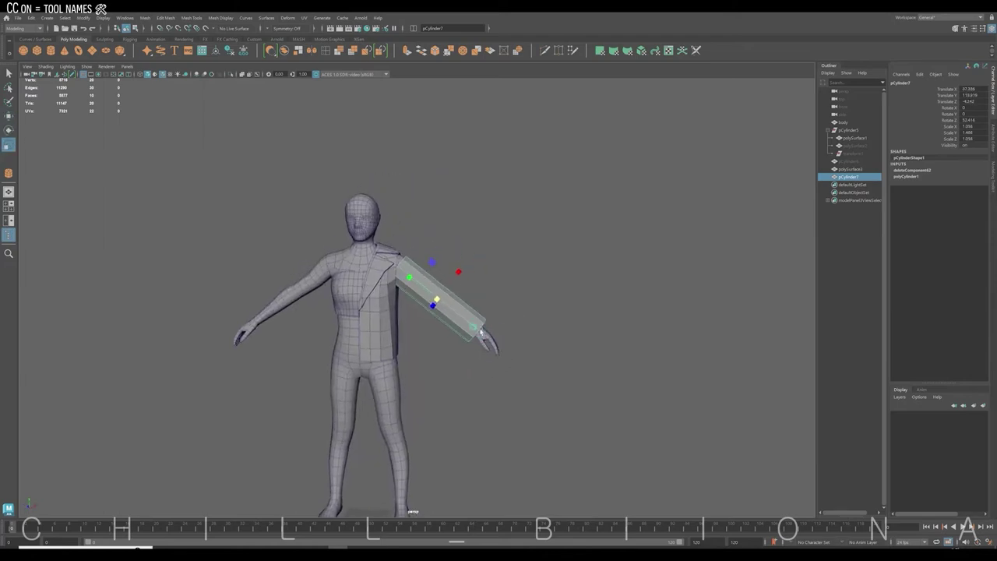
{"action": "scroll", "coordinate": [440, 311], "scroll_direction": "up", "scroll_amount": 3}
{"action": "right_click_drag", "start_coordinate": [440, 311], "coordinate": [425, 296], "text": "shift"}
{"action": "left_click", "coordinate": [452, 315]}
{"action": "left_click_drag", "start_coordinate": [452, 315], "coordinate": [461, 333], "text": "alt"}
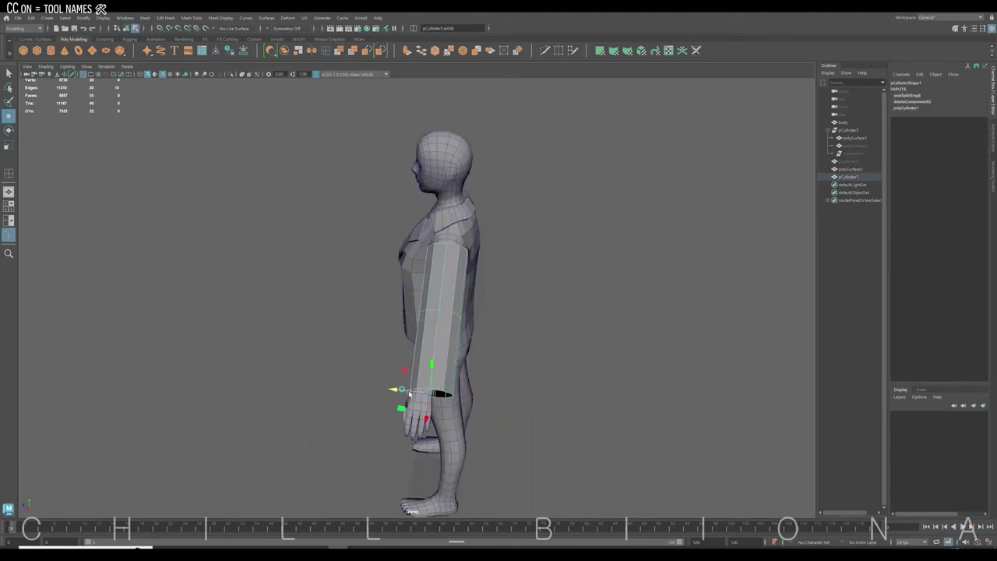
{"action": "left_click_drag", "start_coordinate": [404, 392], "coordinate": [411, 472]}
{"action": "left_click_drag", "start_coordinate": [493, 343], "coordinate": [405, 312], "text": "alt"}
{"action": "left_click", "coordinate": [378, 296]}
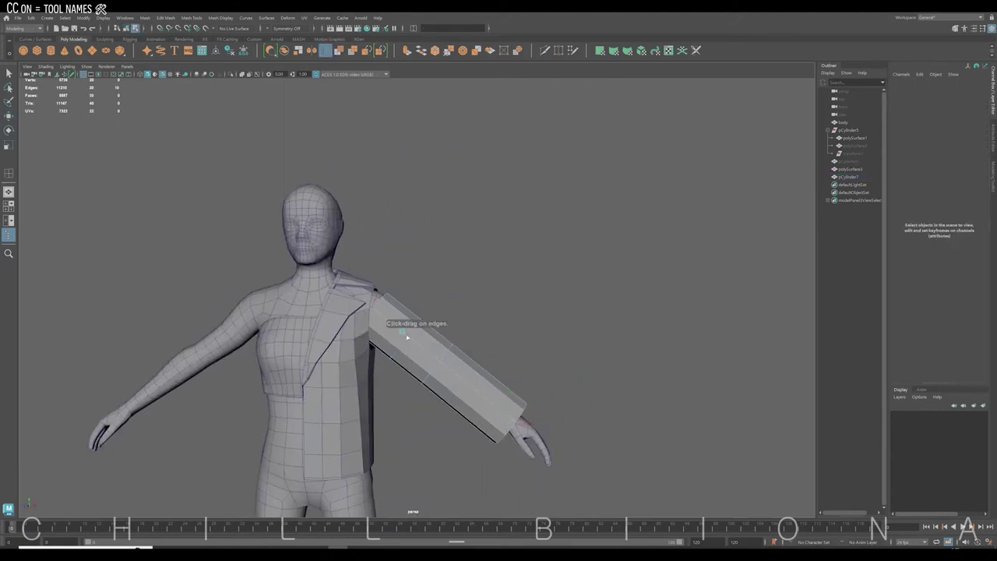
Step: Rotate the shoulder edge loop to match the arm's slope, then return to object mode
{"action": "key", "text": "e"}
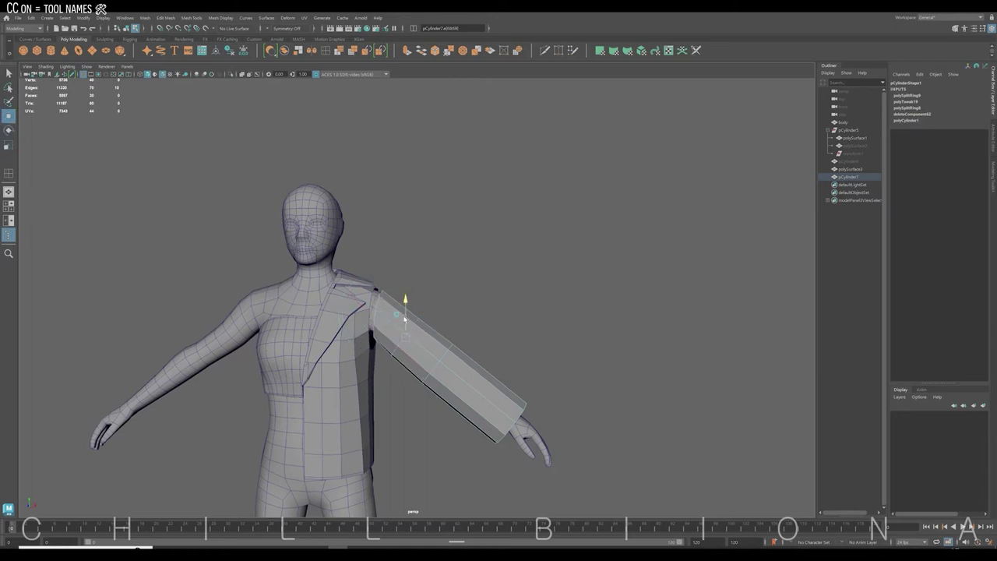
{"action": "scroll", "coordinate": [439, 369], "scroll_direction": "up", "scroll_amount": 3}
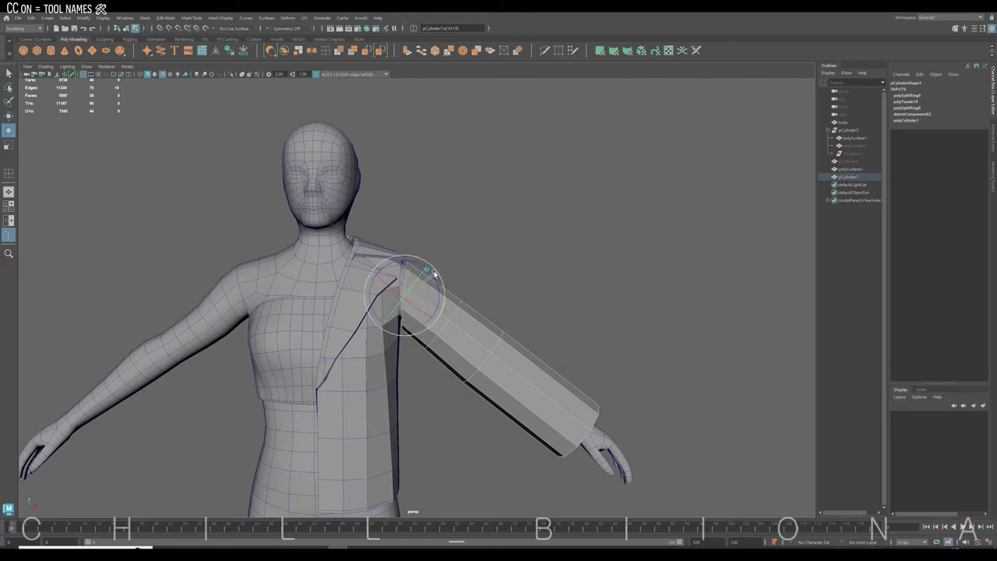
{"action": "key", "text": "F8"}
Step: Combine the sleeve and jacket body into one mesh and isolate it
{"action": "left_click", "coordinate": [167, 18]}
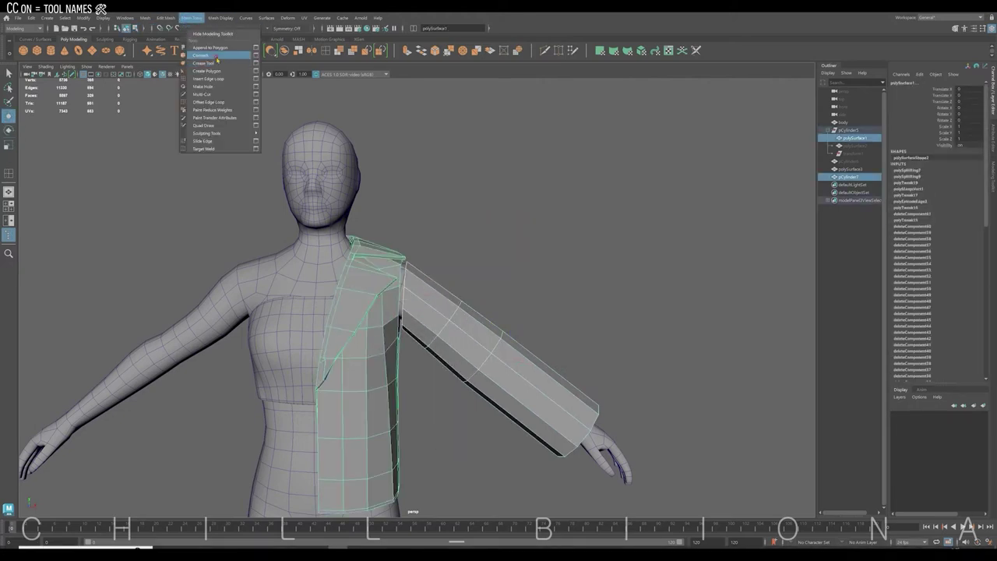
{"action": "left_click", "coordinate": [145, 18]}
{"action": "left_click", "coordinate": [160, 47]}
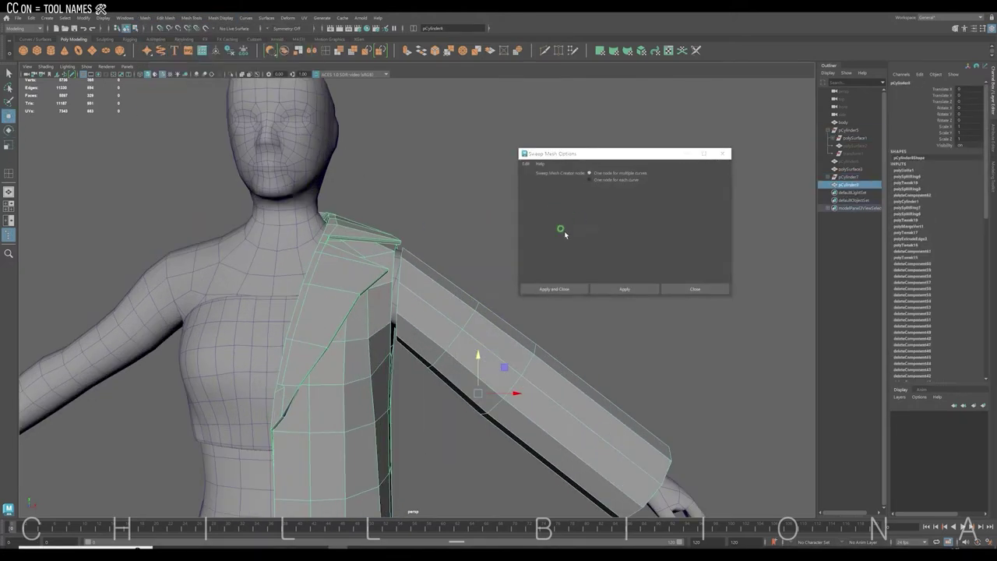
{"action": "scroll", "coordinate": [564, 231], "scroll_direction": "up", "scroll_amount": 3}
{"action": "scroll", "coordinate": [507, 273], "scroll_direction": "up", "scroll_amount": 3}
{"action": "left_click", "coordinate": [233, 76]}
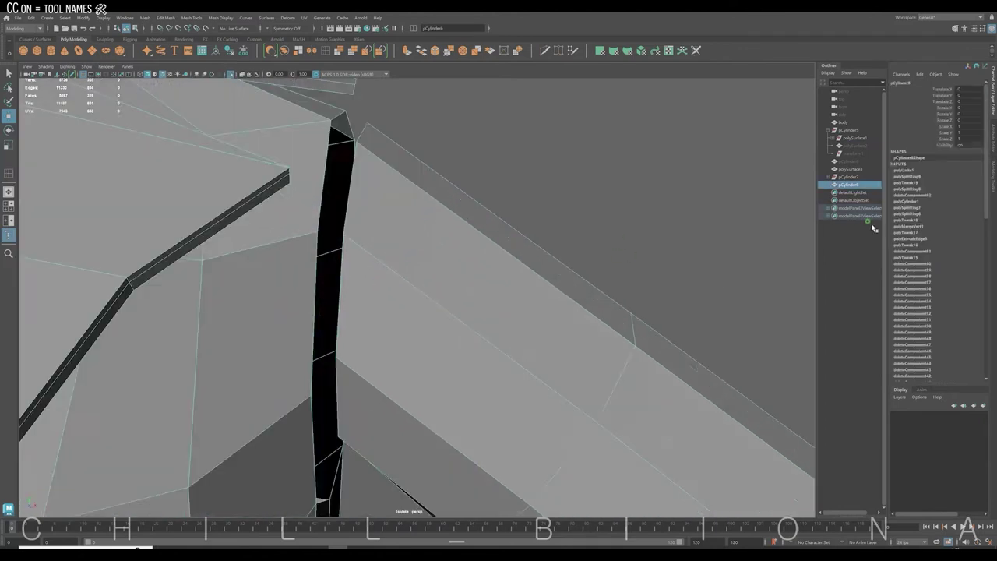
{"action": "right_click_drag", "start_coordinate": [393, 191], "coordinate": [405, 184]}
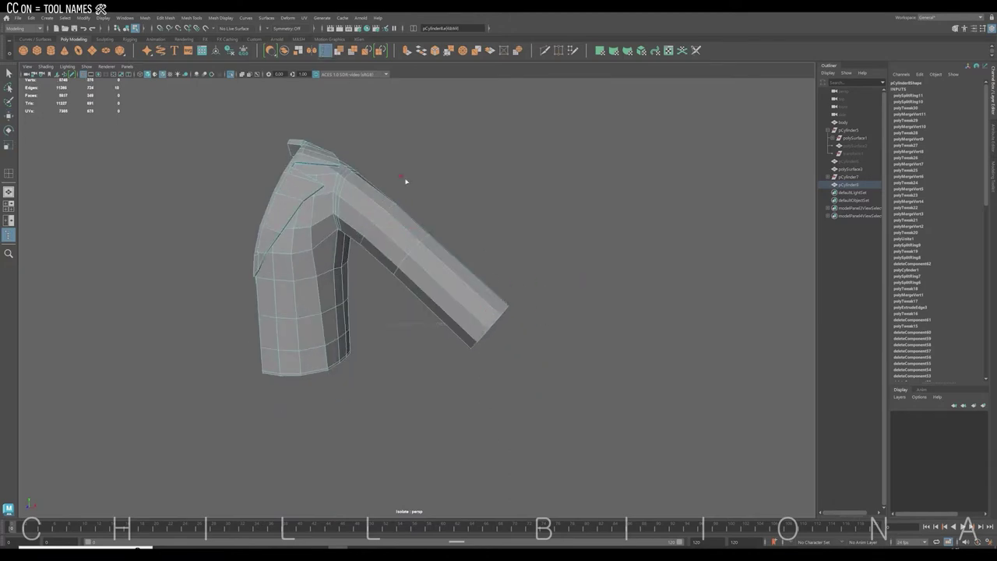
Step: Cut new edges with Multi-Cut to tidy the shoulder seam
{"action": "left_click_drag", "start_coordinate": [473, 316], "coordinate": [480, 320], "text": "alt"}
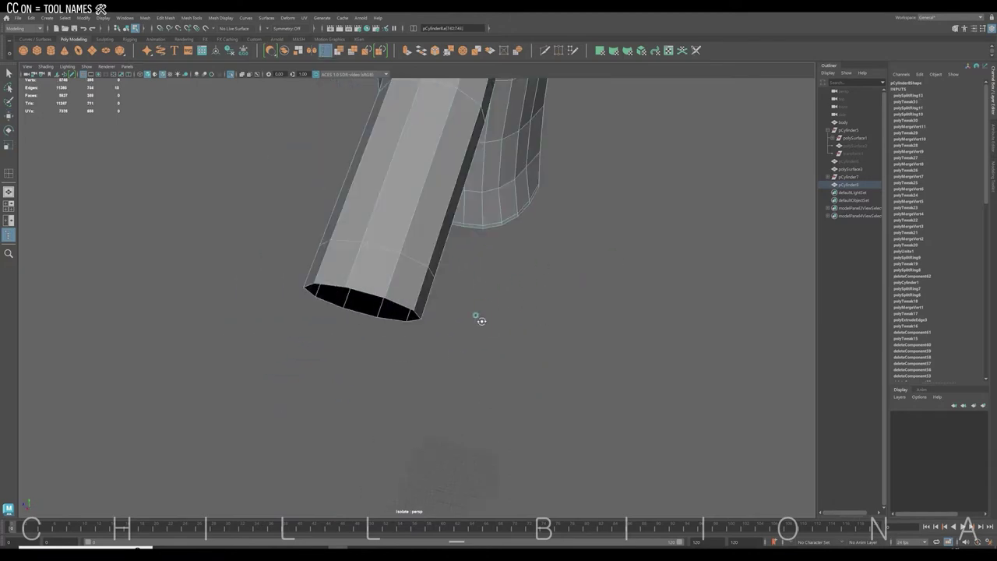
{"action": "left_click", "coordinate": [544, 52]}
{"action": "left_click_drag", "start_coordinate": [370, 282], "coordinate": [322, 279], "text": "alt"}
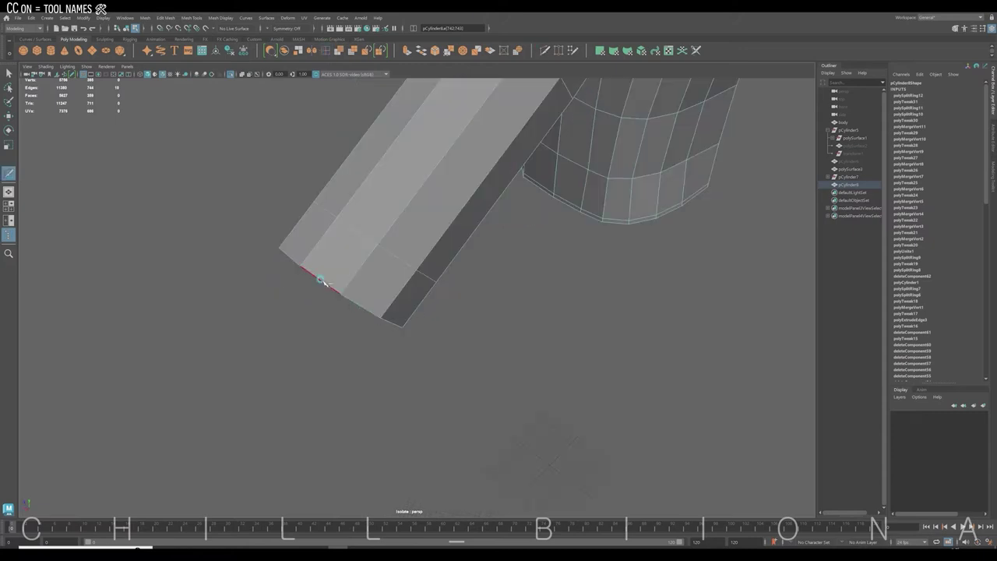
{"action": "key", "text": "w"}
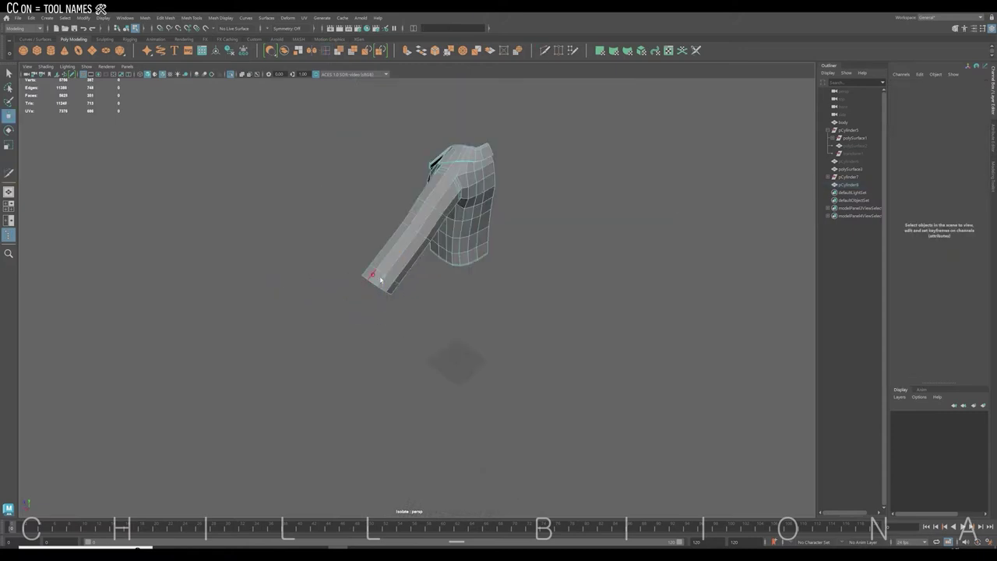
{"action": "left_click", "coordinate": [236, 243]}
{"action": "mouse_move", "coordinate": [235, 242]}
{"action": "left_mouse_down", "text": "alt"}
{"action": "mouse_move", "coordinate": [327, 260]}
{"action": "mouse_move", "coordinate": [303, 113]}
{"action": "mouse_move", "coordinate": [356, 154]}
{"action": "mouse_move", "coordinate": [445, 174]}
{"action": "mouse_move", "coordinate": [449, 187]}
{"action": "mouse_move", "coordinate": [399, 222]}
{"action": "mouse_move", "coordinate": [542, 246]}
{"action": "mouse_move", "coordinate": [463, 360]}
{"action": "mouse_move", "coordinate": [490, 334]}
{"action": "left_mouse_up", "text": "alt"}
{"action": "right_click_drag", "start_coordinate": [490, 335], "coordinate": [563, 293], "text": "alt"}
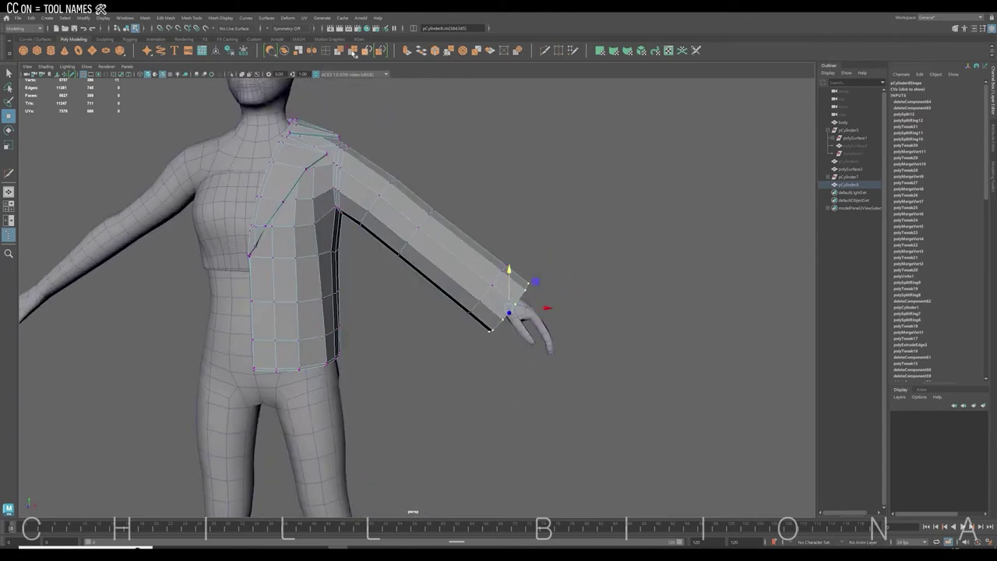
Step: Insert extra edge loops across the sleeve and commit them
{"action": "left_click", "coordinate": [325, 50]}
{"action": "mouse_move", "coordinate": [406, 226]}
{"action": "left_mouse_down", "text": "alt"}
{"action": "mouse_move", "coordinate": [414, 246]}
{"action": "mouse_move", "coordinate": [411, 225]}
{"action": "left_mouse_up", "text": "alt"}
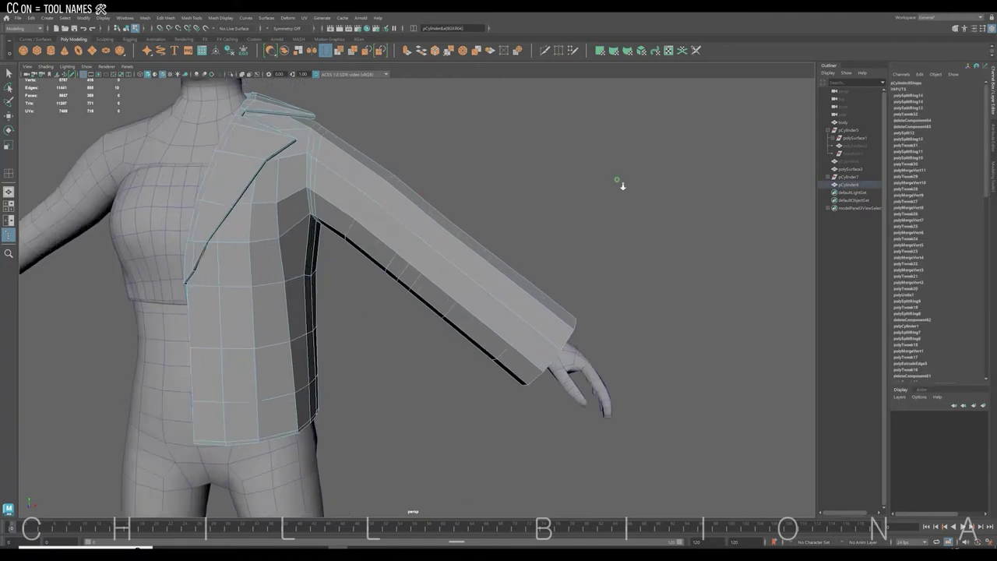
{"action": "left_click_drag", "start_coordinate": [515, 308], "coordinate": [417, 232], "text": "alt"}
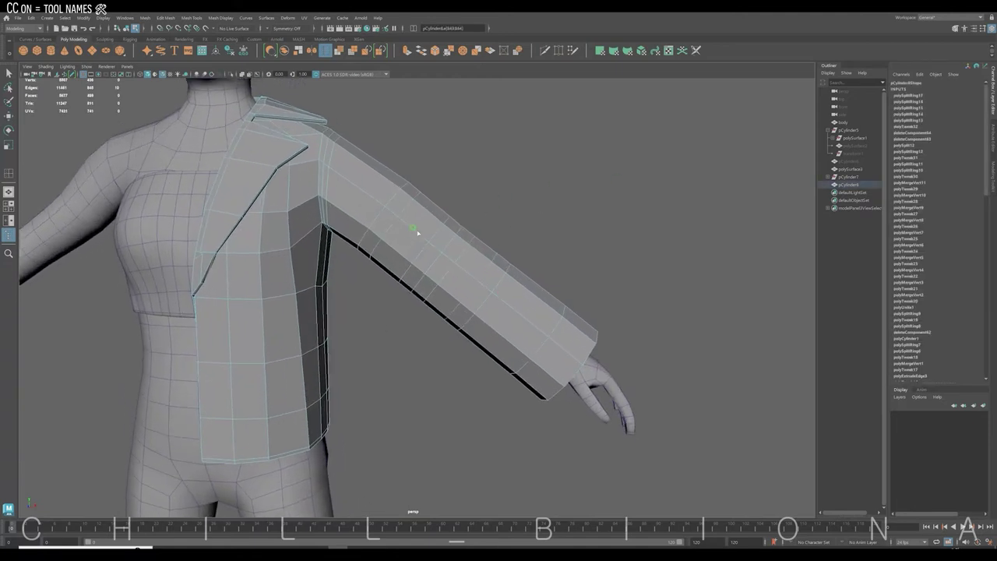
{"action": "scroll", "coordinate": [462, 267], "scroll_direction": "up", "scroll_amount": 4}
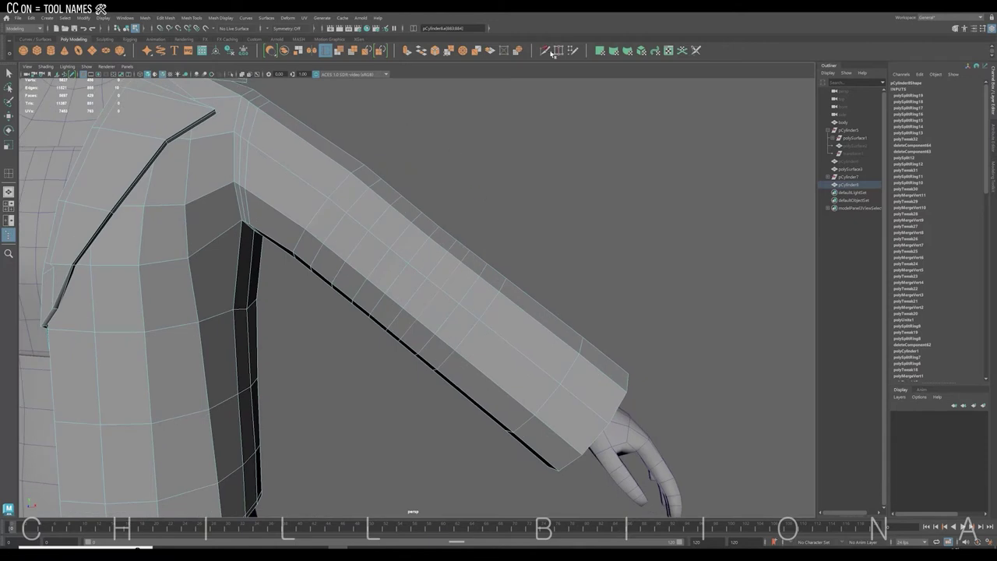
{"action": "left_click_drag", "start_coordinate": [394, 310], "coordinate": [405, 321], "text": "alt"}
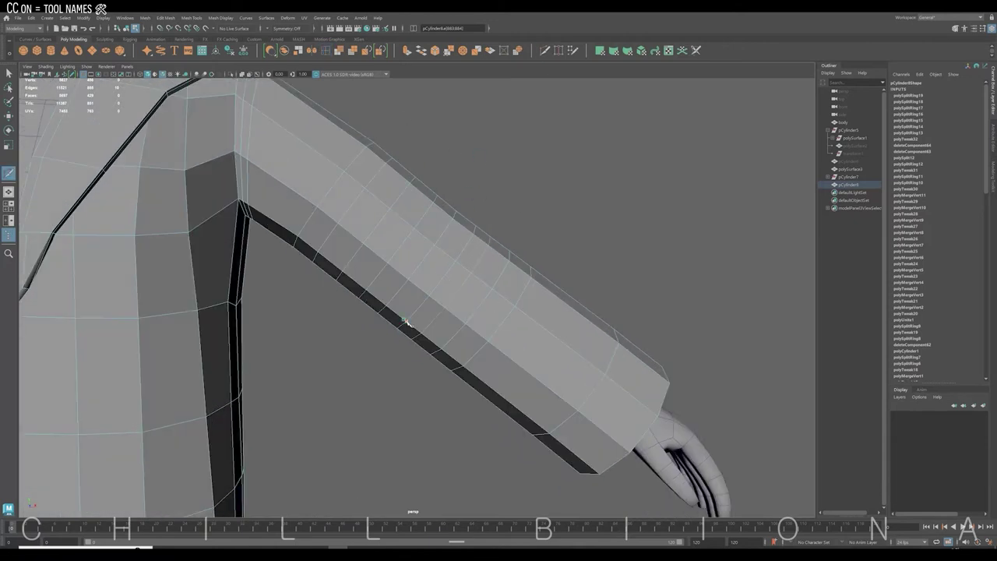
{"action": "left_click_drag", "start_coordinate": [470, 234], "coordinate": [302, 255], "text": "alt"}
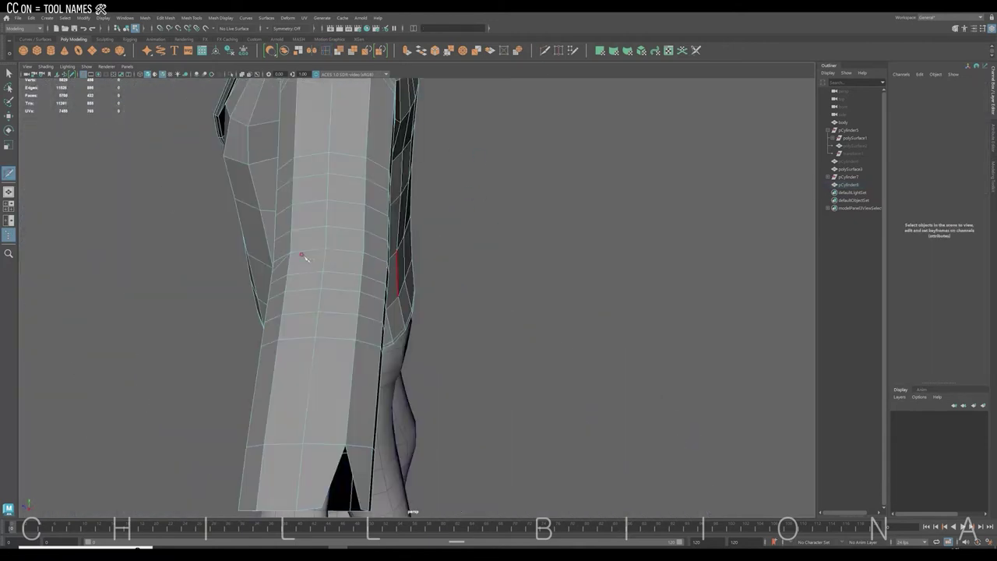
{"action": "mouse_move", "coordinate": [363, 233]}
{"action": "left_mouse_down", "text": "alt"}
{"action": "mouse_move", "coordinate": [485, 241]}
{"action": "mouse_move", "coordinate": [396, 229]}
{"action": "mouse_move", "coordinate": [312, 275]}
{"action": "mouse_move", "coordinate": [479, 295]}
{"action": "mouse_move", "coordinate": [289, 263]}
{"action": "mouse_move", "coordinate": [456, 275]}
{"action": "left_mouse_up", "text": "alt"}
{"action": "key", "text": "w"}
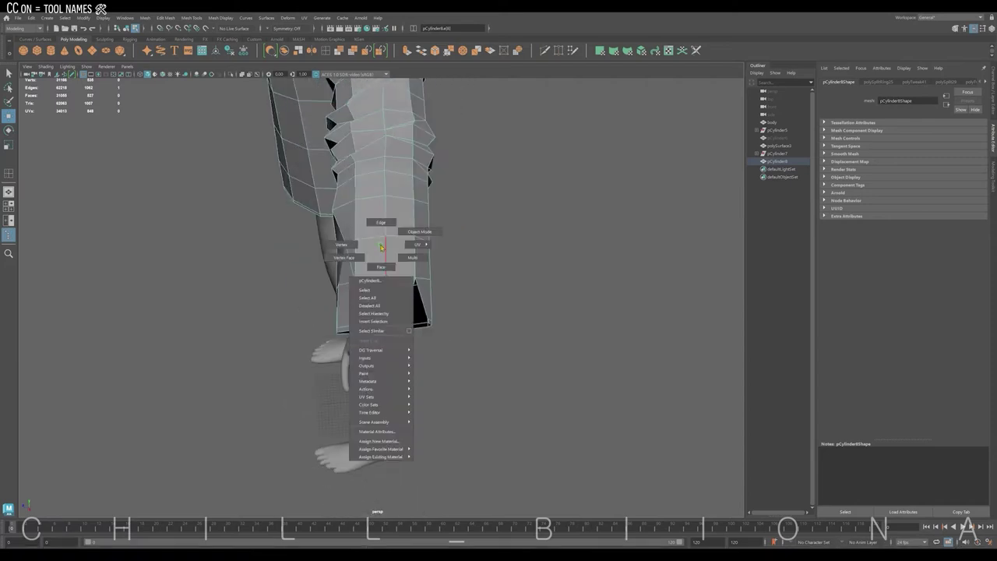
Step: Duplicate the sleeve-end faces as a detached cuff piece
{"action": "left_click_drag", "start_coordinate": [285, 257], "coordinate": [461, 340]}
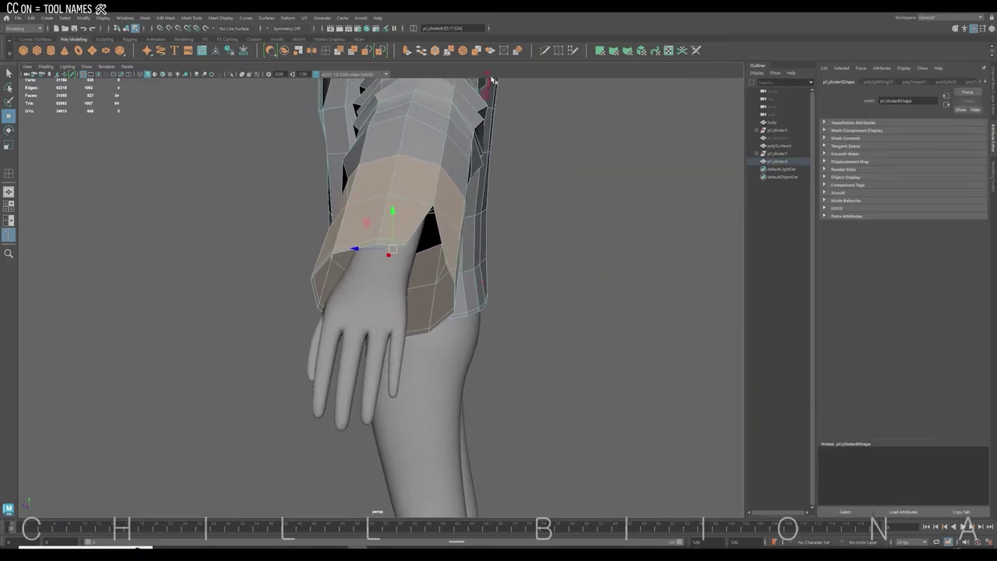
{"action": "left_click", "coordinate": [490, 50]}
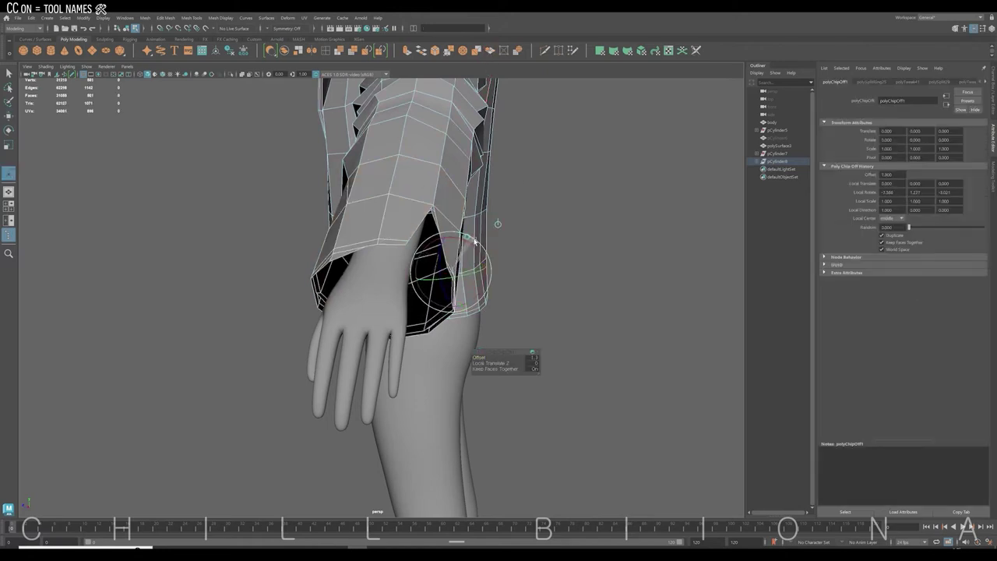
{"action": "left_click", "coordinate": [191, 17]}
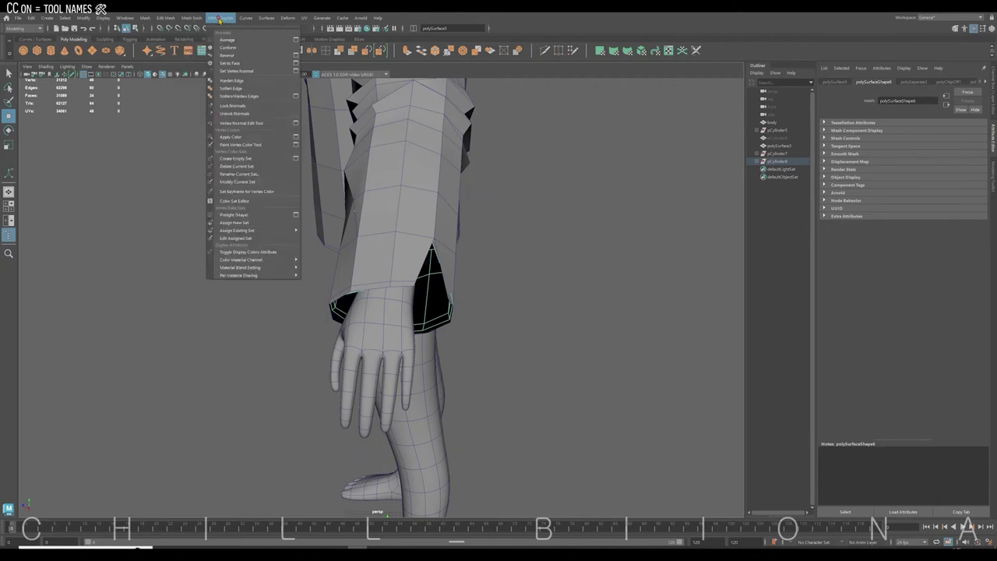
Step: Run Mesh > Separate to make the cuff its own object
{"action": "mouse_move", "coordinate": [483, 312]}
{"action": "left_mouse_down", "text": "alt"}
{"action": "mouse_move", "coordinate": [519, 327]}
{"action": "mouse_move", "coordinate": [490, 312]}
{"action": "mouse_move", "coordinate": [513, 297]}
{"action": "mouse_move", "coordinate": [384, 202]}
{"action": "left_mouse_up", "text": "alt"}
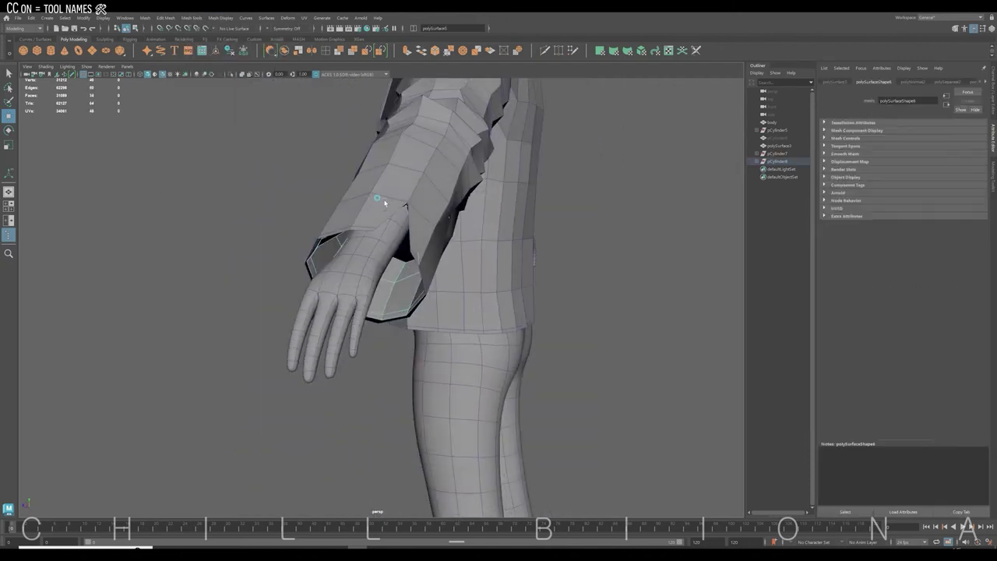
{"action": "left_click", "coordinate": [384, 203]}
{"action": "left_click", "coordinate": [144, 17]}
{"action": "left_click", "coordinate": [156, 55]}
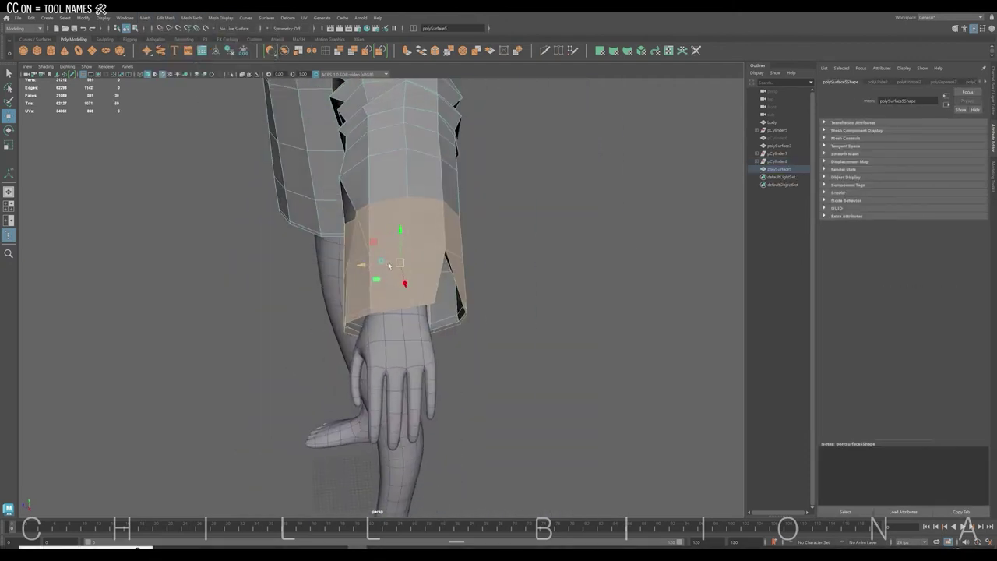
Step: Isolate the cuff ring and select its vertices and faces to shape it
{"action": "mouse_move", "coordinate": [389, 265]}
{"action": "left_mouse_down", "text": "alt"}
{"action": "mouse_move", "coordinate": [505, 330]}
{"action": "mouse_move", "coordinate": [468, 283]}
{"action": "left_mouse_up", "text": "alt"}
{"action": "key", "text": "ctrl+1"}
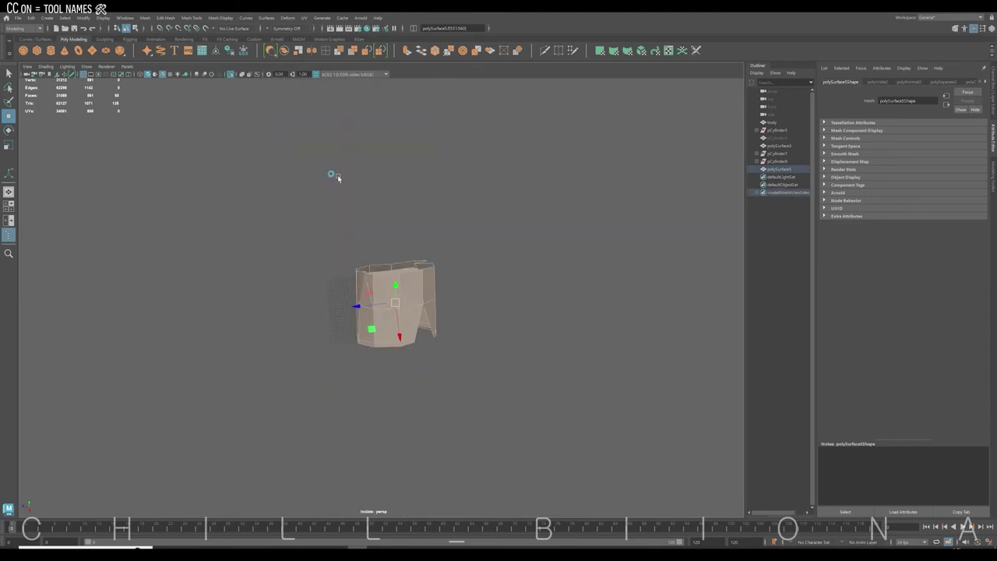
{"action": "key", "text": "f"}
{"action": "left_click_drag", "start_coordinate": [338, 174], "coordinate": [512, 330], "text": "alt"}
{"action": "right_click_drag", "start_coordinate": [507, 160], "coordinate": [514, 200]}
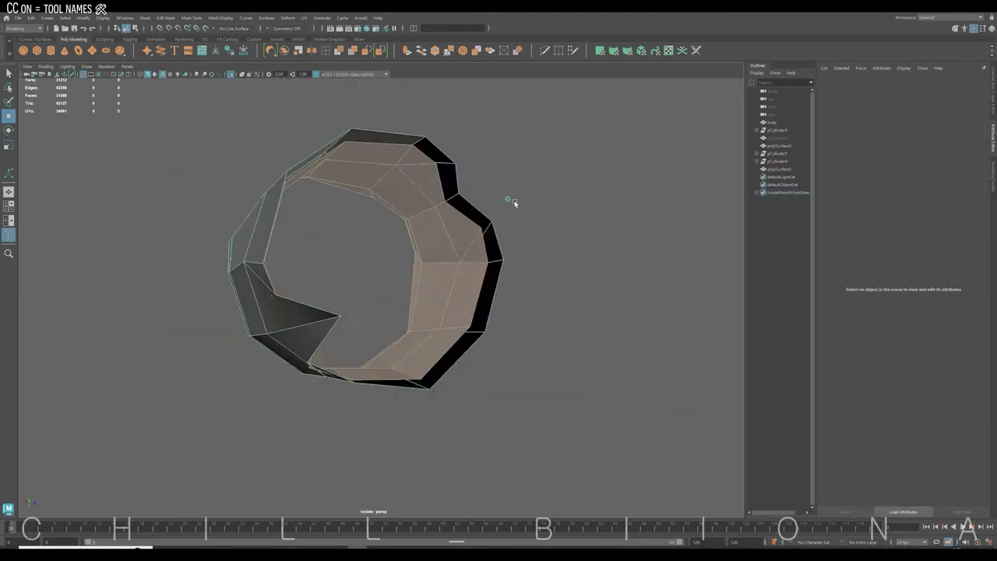
{"action": "left_click_drag", "start_coordinate": [514, 200], "coordinate": [283, 354], "text": "alt"}
{"action": "left_click", "coordinate": [265, 360]}
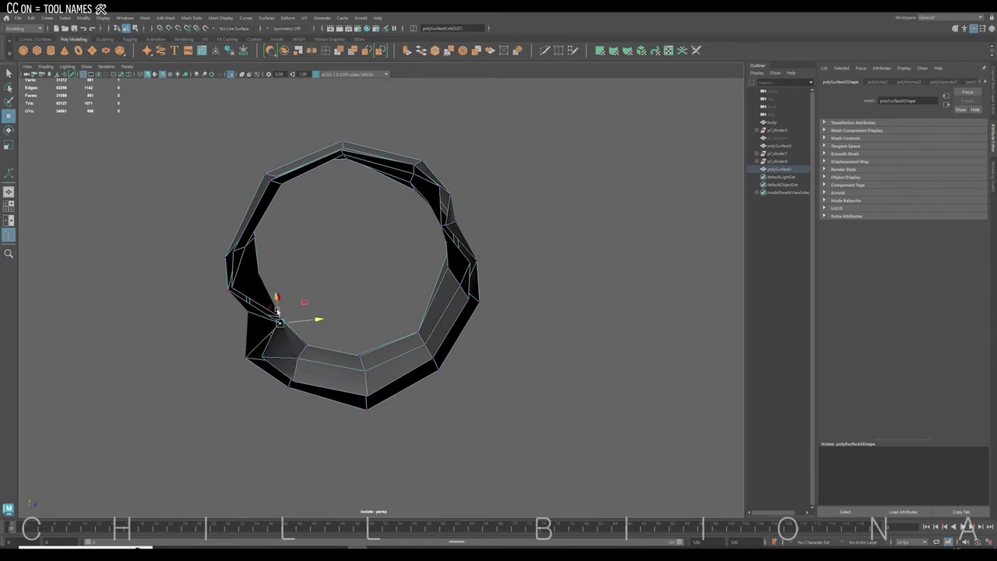
{"action": "left_click_drag", "start_coordinate": [289, 174], "coordinate": [468, 187], "text": "alt"}
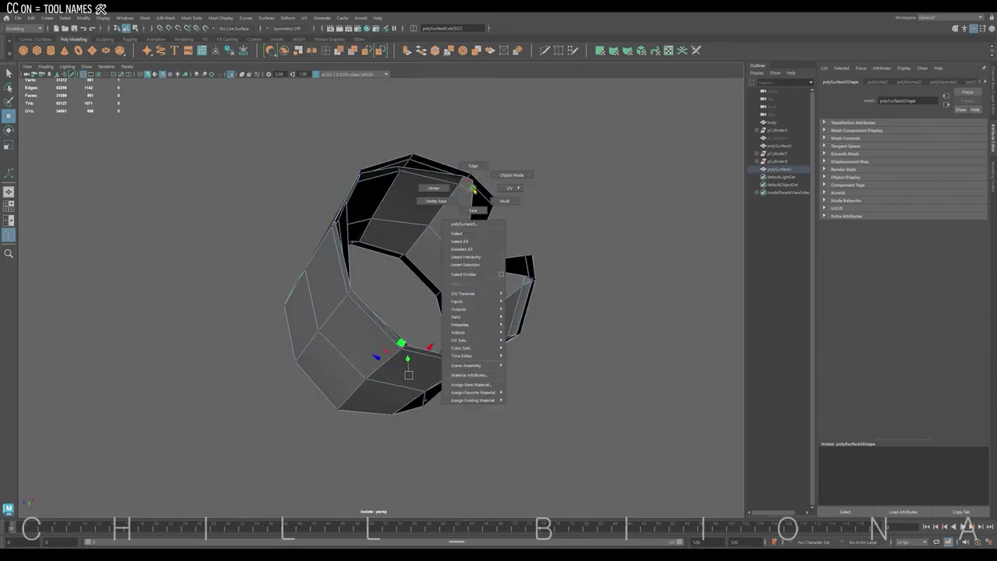
{"action": "right_click_drag", "start_coordinate": [467, 187], "coordinate": [484, 196]}
{"action": "left_click", "coordinate": [484, 196]}
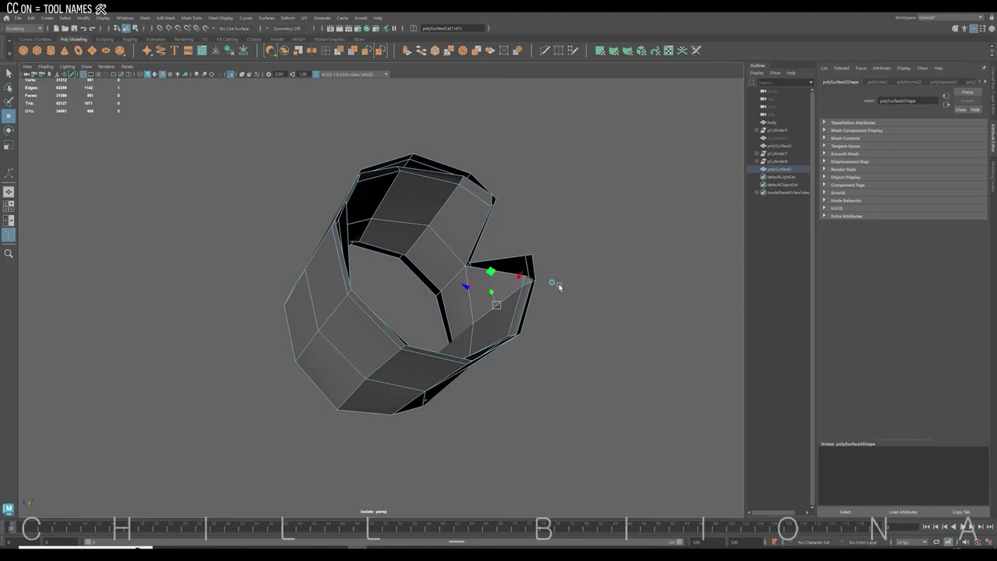
{"action": "left_click", "coordinate": [527, 275]}
{"action": "right_click_drag", "start_coordinate": [526, 257], "coordinate": [419, 173]}
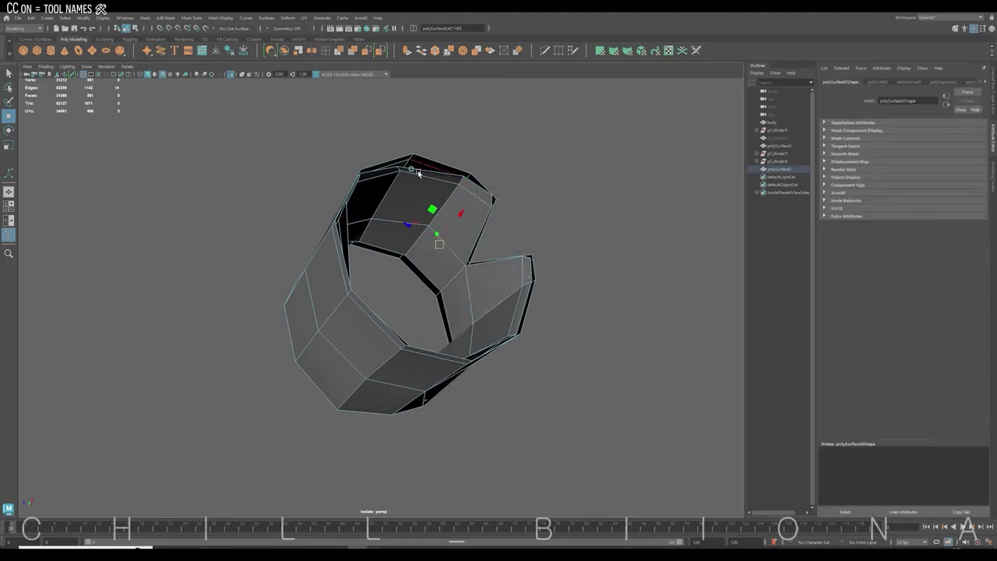
{"action": "mouse_move", "coordinate": [473, 199]}
{"action": "left_mouse_down", "text": "alt"}
{"action": "mouse_move", "coordinate": [439, 222]}
{"action": "mouse_move", "coordinate": [349, 192]}
{"action": "mouse_move", "coordinate": [423, 228]}
{"action": "mouse_move", "coordinate": [396, 189]}
{"action": "mouse_move", "coordinate": [448, 190]}
{"action": "left_mouse_up", "text": "alt"}
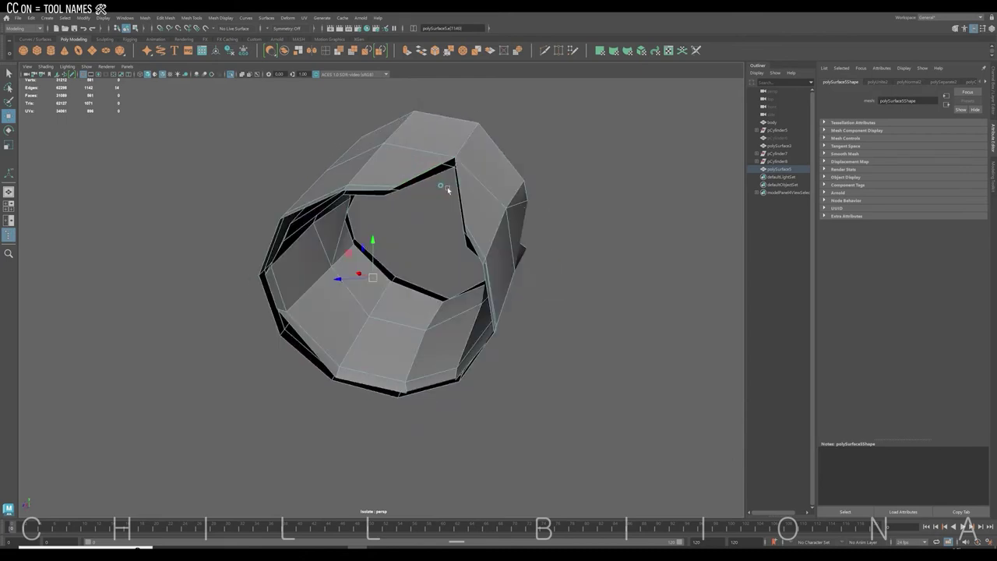
Step: Select a cuff edge loop, return to object mode, and turn off Isolate Select
{"action": "left_click", "coordinate": [503, 148]}
{"action": "left_click_drag", "start_coordinate": [502, 148], "coordinate": [429, 181], "text": "alt"}
{"action": "double_click", "coordinate": [429, 181]}
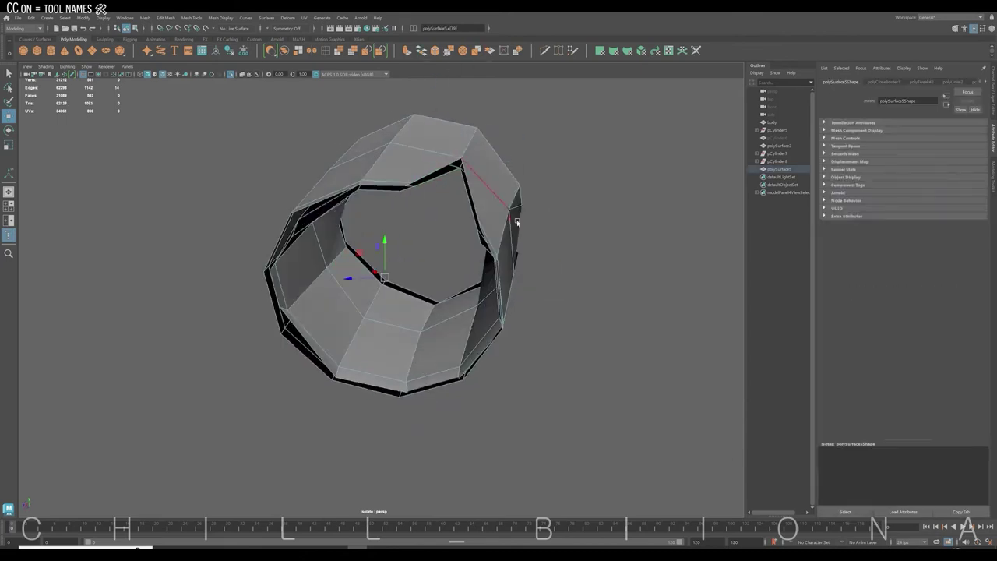
{"action": "right_click_drag", "start_coordinate": [546, 175], "coordinate": [540, 148]}
{"action": "left_click_drag", "start_coordinate": [540, 148], "coordinate": [467, 171], "text": "alt"}
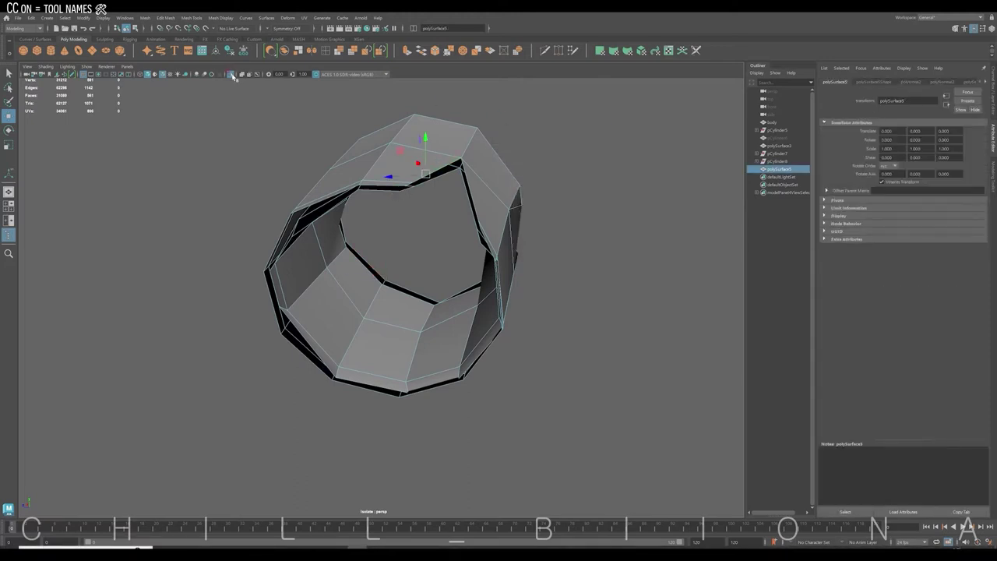
{"action": "key", "text": "ctrl+1"}
{"action": "right_click_drag", "start_coordinate": [401, 172], "coordinate": [350, 240]}
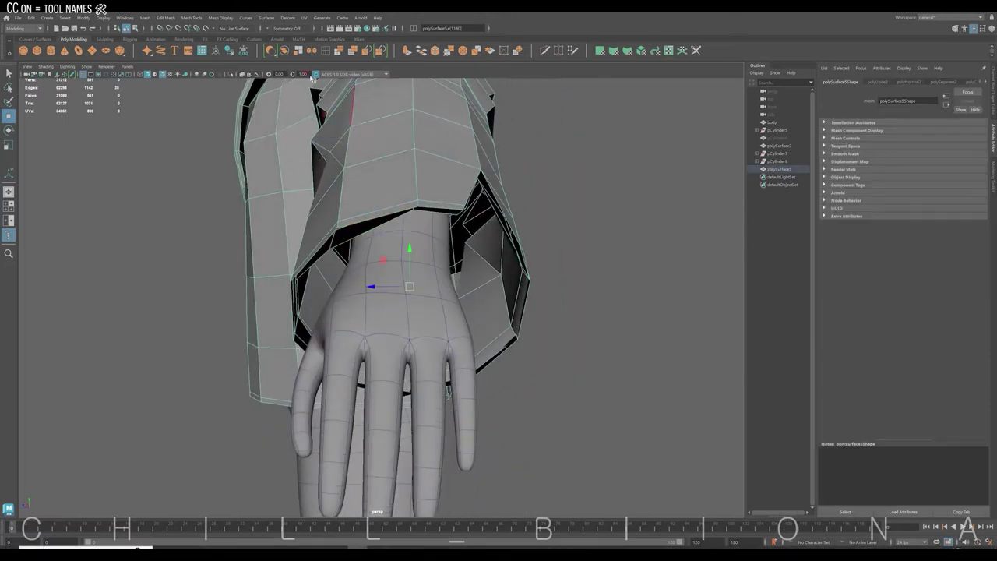
Step: Bridge the cuff edge to the sleeve edge and inspect the sleeve opening
{"action": "mouse_move", "coordinate": [574, 312]}
{"action": "left_mouse_down", "text": "alt"}
{"action": "mouse_move", "coordinate": [534, 278]}
{"action": "mouse_move", "coordinate": [337, 224]}
{"action": "mouse_move", "coordinate": [343, 234]}
{"action": "left_mouse_up", "text": "alt"}
{"action": "left_click", "coordinate": [337, 224]}
{"action": "scroll", "coordinate": [347, 240], "scroll_direction": "up", "scroll_amount": 3}
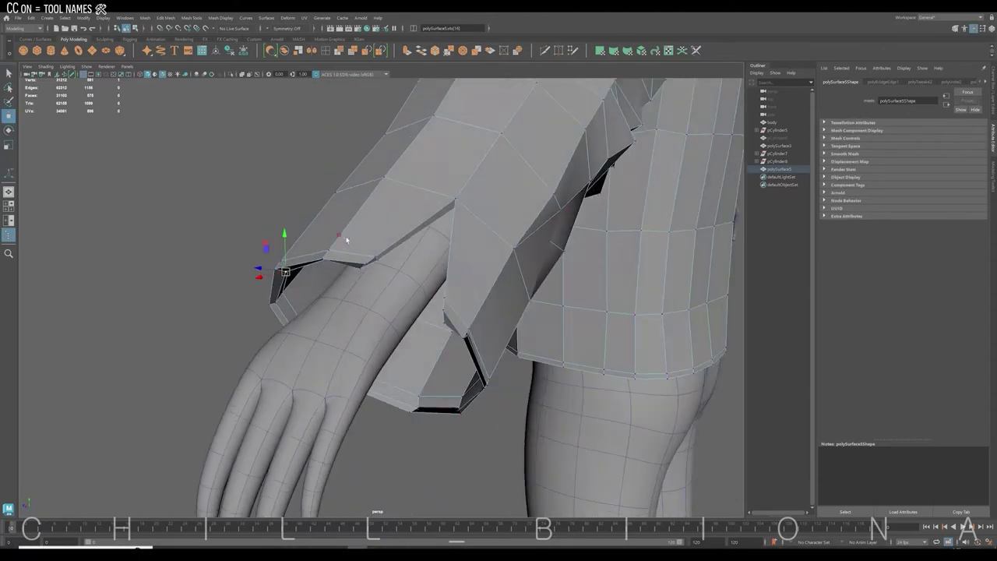
{"action": "left_click_drag", "start_coordinate": [284, 274], "coordinate": [418, 351], "text": "alt"}
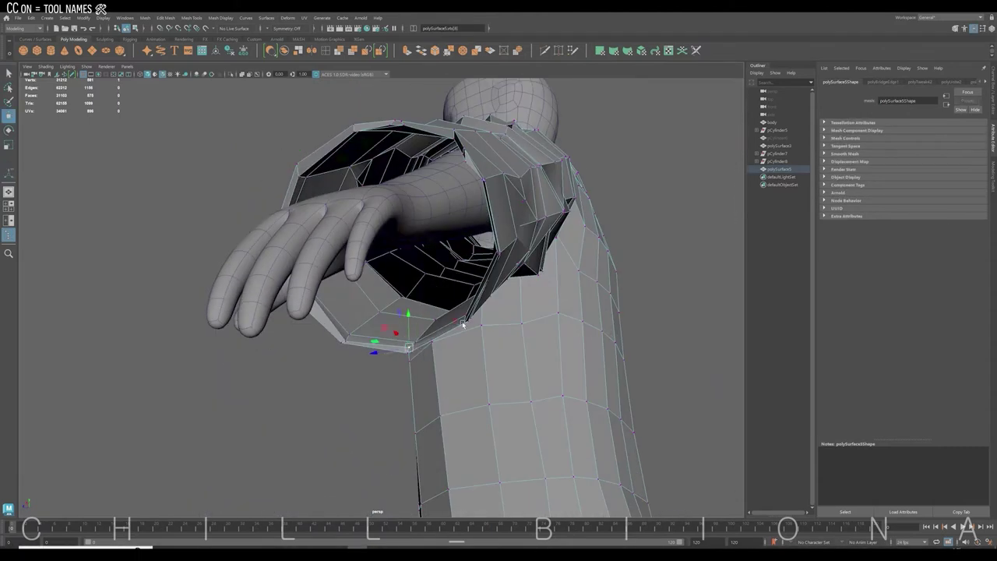
{"action": "mouse_move", "coordinate": [345, 343]}
{"action": "left_mouse_down", "text": "alt"}
{"action": "mouse_move", "coordinate": [323, 307]}
{"action": "mouse_move", "coordinate": [332, 242]}
{"action": "mouse_move", "coordinate": [473, 297]}
{"action": "mouse_move", "coordinate": [486, 216]}
{"action": "mouse_move", "coordinate": [525, 225]}
{"action": "mouse_move", "coordinate": [499, 210]}
{"action": "mouse_move", "coordinate": [523, 199]}
{"action": "mouse_move", "coordinate": [512, 218]}
{"action": "mouse_move", "coordinate": [397, 248]}
{"action": "mouse_move", "coordinate": [514, 265]}
{"action": "mouse_move", "coordinate": [471, 260]}
{"action": "mouse_move", "coordinate": [474, 205]}
{"action": "mouse_move", "coordinate": [467, 296]}
{"action": "mouse_move", "coordinate": [307, 311]}
{"action": "left_mouse_up", "text": "alt"}
Step: Undo the sleeve smoothing and select a vertex at the wrist
{"action": "key", "text": "ctrl+z"}
{"action": "key", "text": "w"}
{"action": "left_click", "coordinate": [439, 300]}
{"action": "right_click_drag", "start_coordinate": [407, 343], "coordinate": [386, 343]}
{"action": "left_click", "coordinate": [401, 352]}
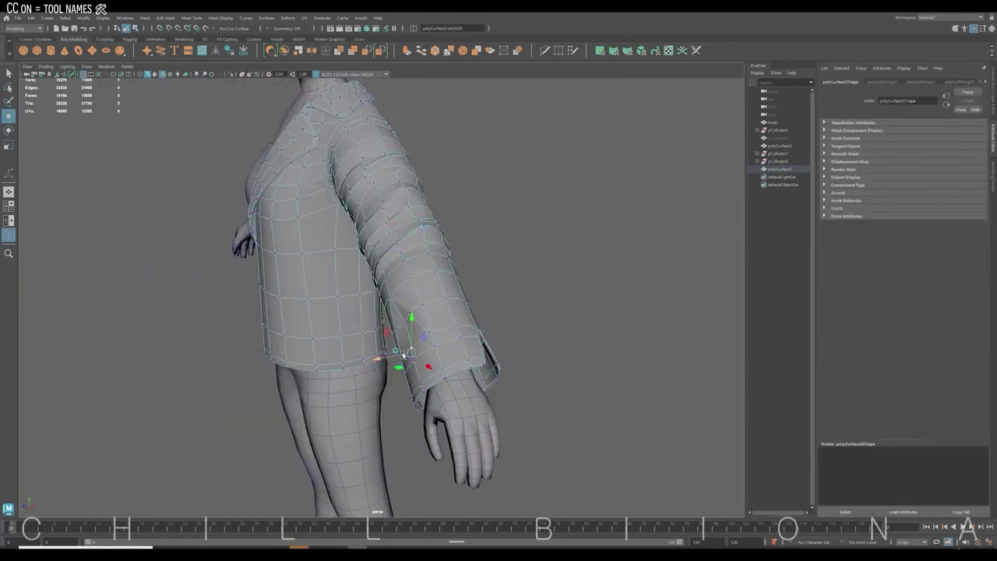
Step: Show the unsmoothed base mesh in front view and run Mesh > Mirror on the half jacket
{"action": "left_click_drag", "start_coordinate": [424, 356], "coordinate": [538, 243], "text": "alt"}
{"action": "key", "text": "ctrl+z"}
{"action": "key", "text": "ctrl+z"}
{"action": "key", "text": "ctrl+z"}
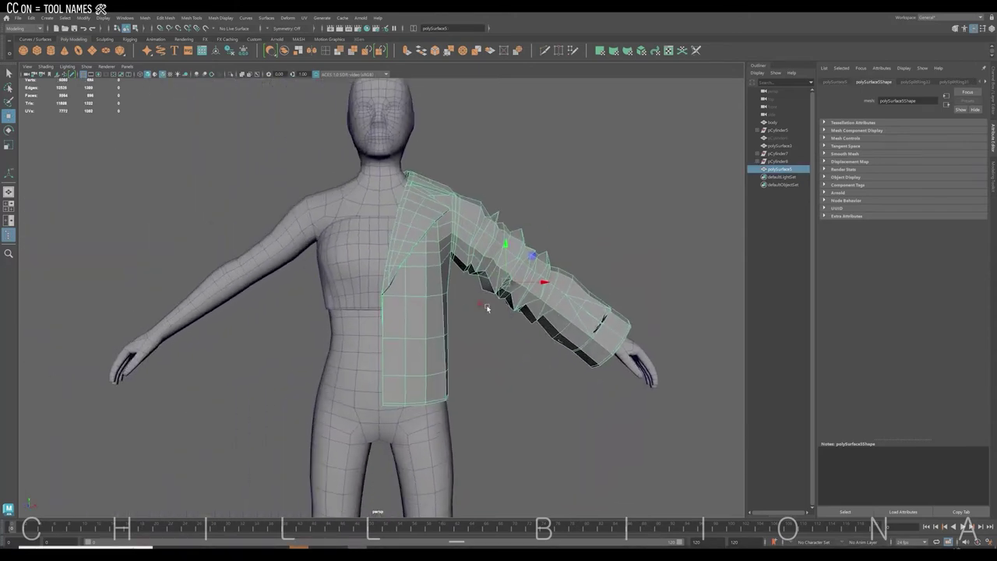
{"action": "key", "text": "space"}
{"action": "key", "text": "space"}
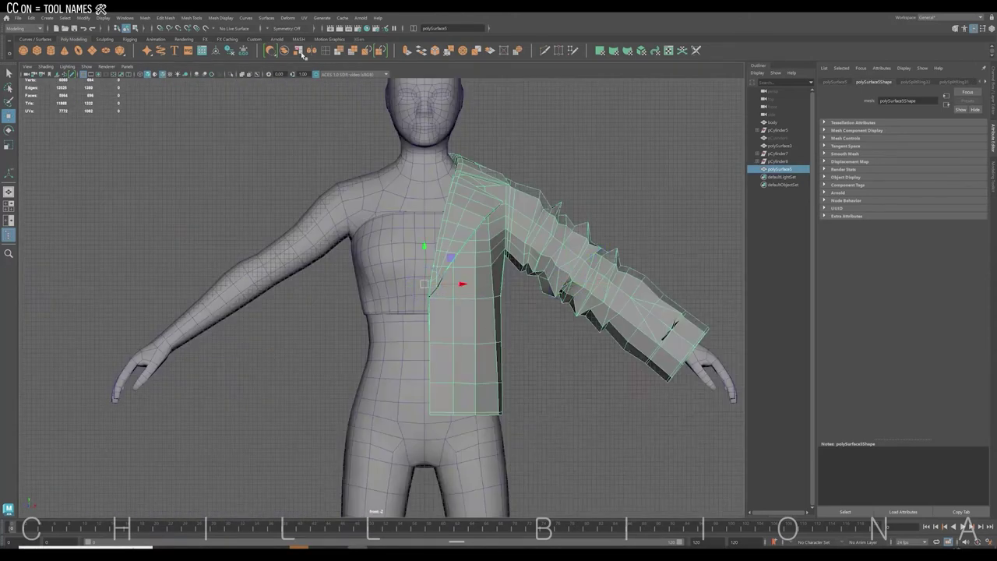
{"action": "left_click", "coordinate": [312, 51]}
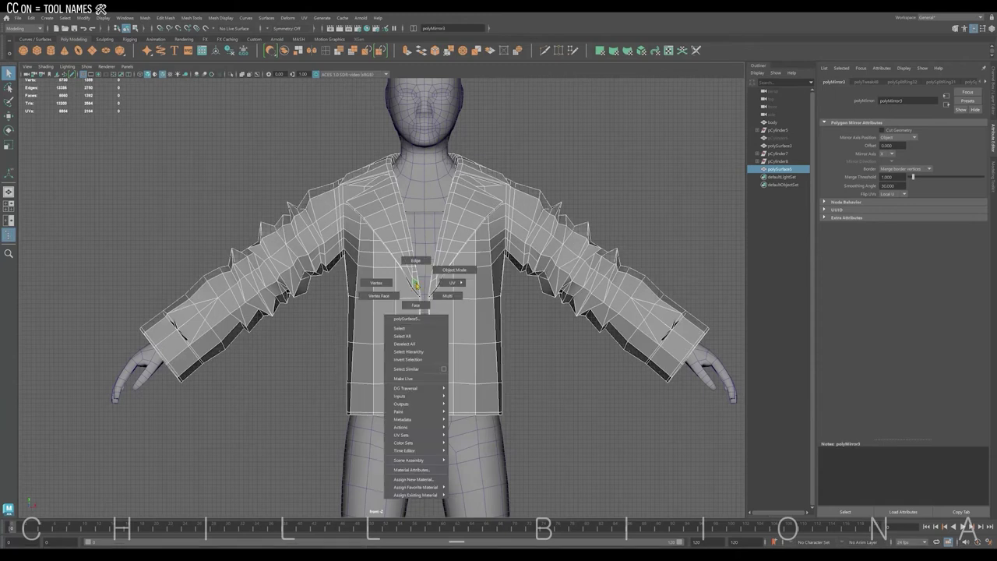
Step: Move the collar vertices in X-ray mode to reshape the lapels
{"action": "right_click_drag", "start_coordinate": [429, 272], "coordinate": [374, 272]}
{"action": "left_click_drag", "start_coordinate": [390, 257], "coordinate": [420, 300]}
{"action": "key", "text": "w"}
{"action": "left_click", "coordinate": [248, 75]}
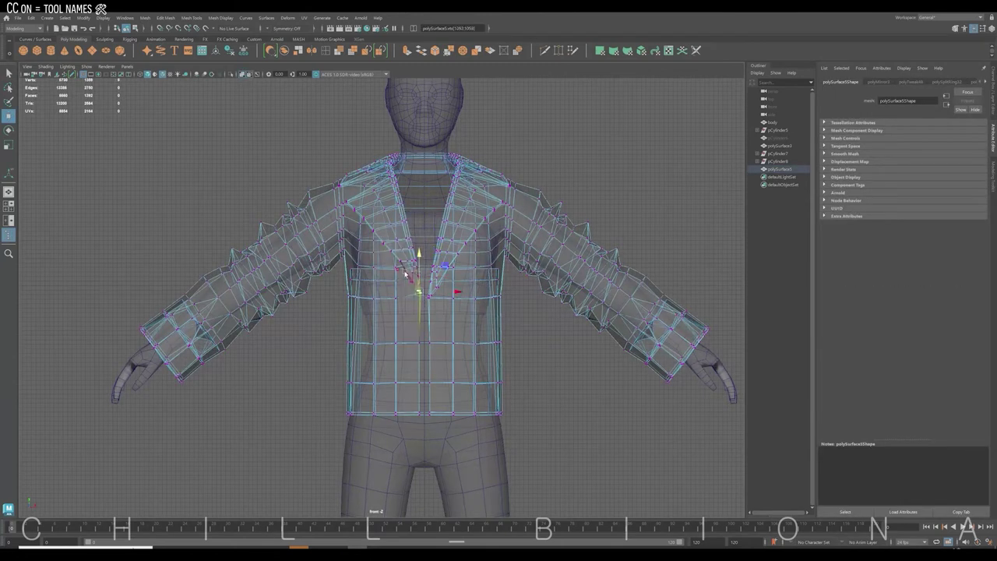
{"action": "scroll", "coordinate": [460, 280], "scroll_direction": "up", "scroll_amount": 5}
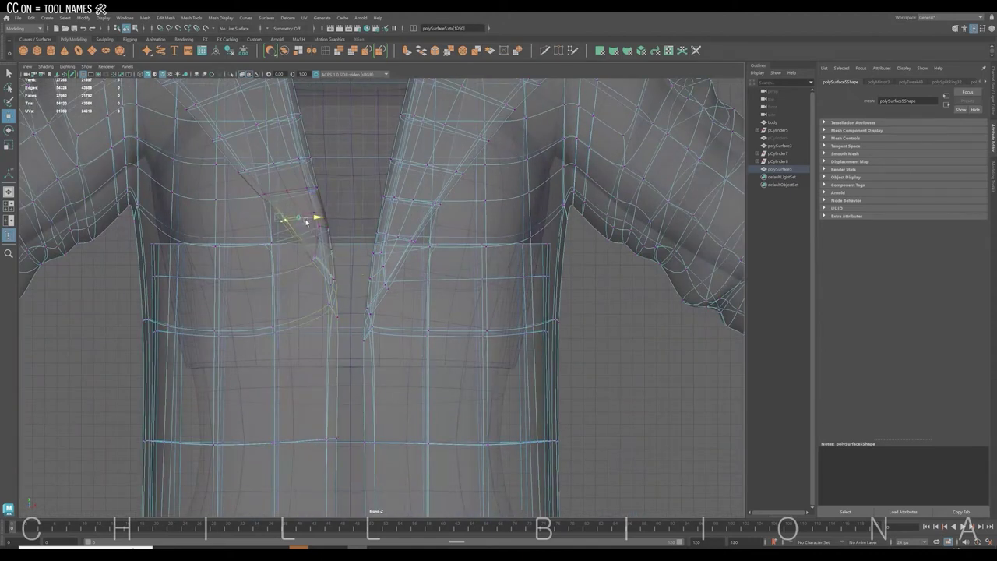
{"action": "key", "text": "space"}
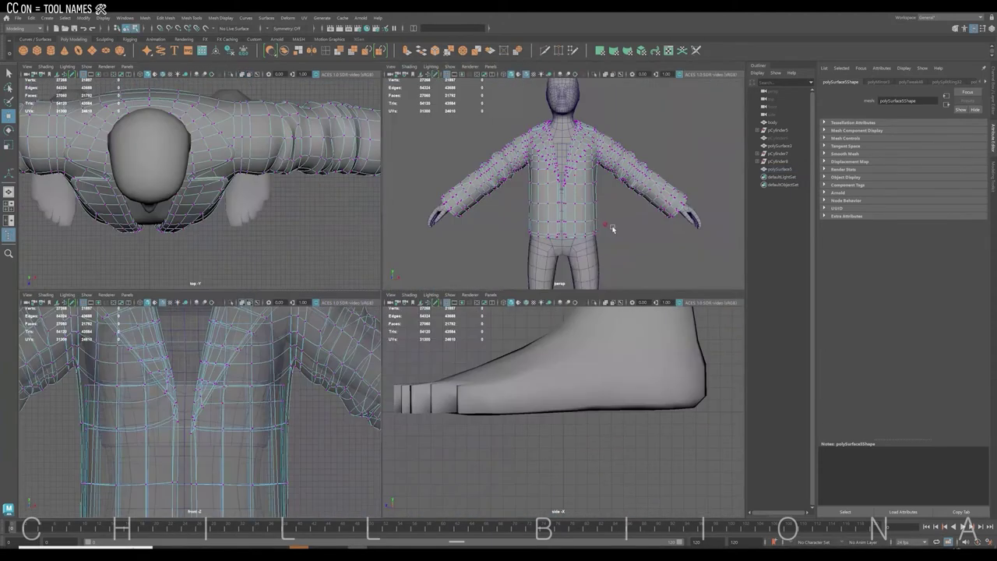
{"action": "key", "text": "space"}
{"action": "scroll", "coordinate": [462, 314], "scroll_direction": "up", "scroll_amount": 3}
{"action": "scroll", "coordinate": [471, 208], "scroll_direction": "up", "scroll_amount": 2}
{"action": "left_click", "coordinate": [470, 208]}
{"action": "mouse_move", "coordinate": [471, 208]}
{"action": "left_mouse_down", "text": "alt"}
{"action": "mouse_move", "coordinate": [523, 207]}
{"action": "mouse_move", "coordinate": [416, 263]}
{"action": "left_mouse_up", "text": "alt"}
Step: Select the jacket's front-opening edges and faces to form the zipper strip
{"action": "left_click", "coordinate": [444, 229]}
{"action": "key", "text": "1"}
{"action": "scroll", "coordinate": [366, 209], "scroll_direction": "up", "scroll_amount": 2}
{"action": "right_click_drag", "start_coordinate": [366, 208], "coordinate": [402, 201]}
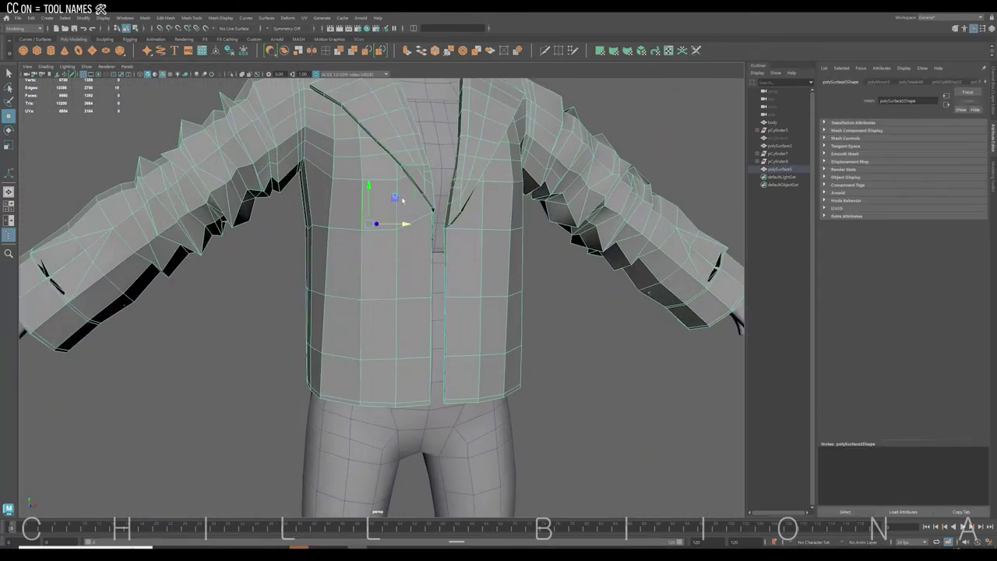
{"action": "key", "text": "F11"}
{"action": "scroll", "coordinate": [366, 289], "scroll_direction": "up", "scroll_amount": 3}
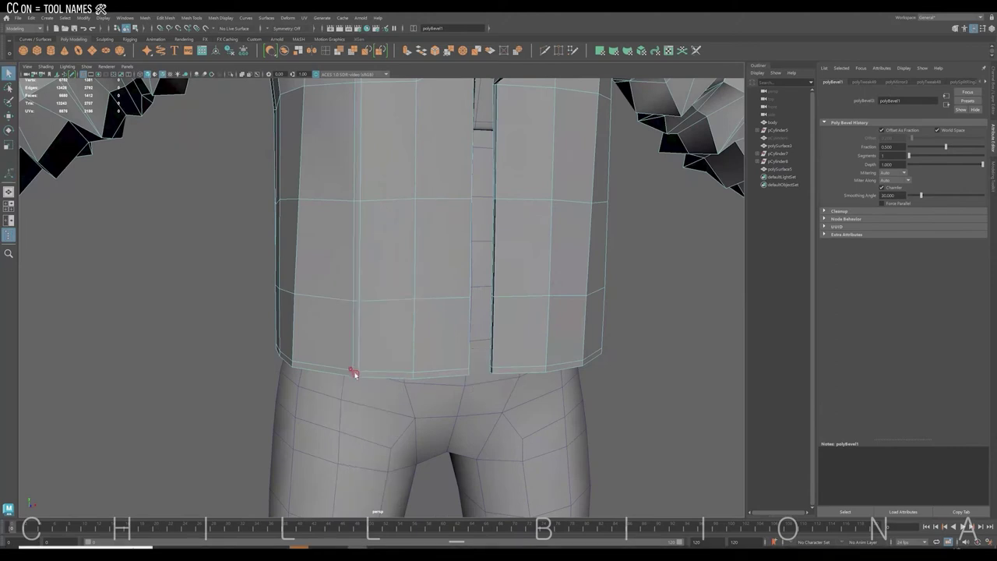
{"action": "scroll", "coordinate": [449, 271], "scroll_direction": "down", "scroll_amount": 3}
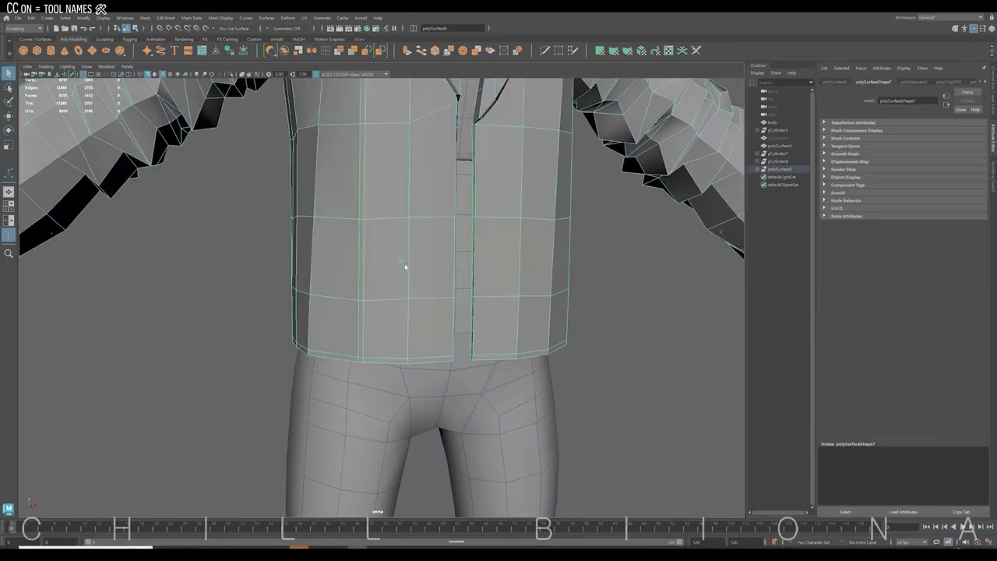
{"action": "scroll", "coordinate": [429, 306], "scroll_direction": "up", "scroll_amount": 3}
Step: Hide the jacket with Ctrl+H to reveal the front strip
{"action": "left_click", "coordinate": [430, 306]}
{"action": "key", "text": "ctrl+h"}
{"action": "left_click", "coordinate": [372, 289]}
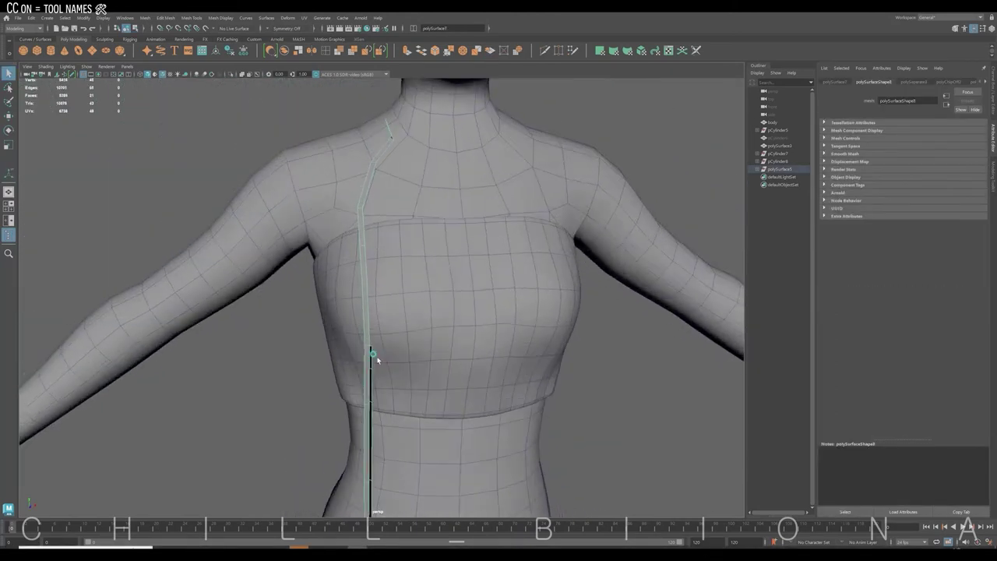
Step: Extrude the zipper strip faces with Ctrl+E to give it thickness
{"action": "left_click_drag", "start_coordinate": [374, 356], "coordinate": [647, 245], "text": "alt"}
{"action": "key", "text": "space"}
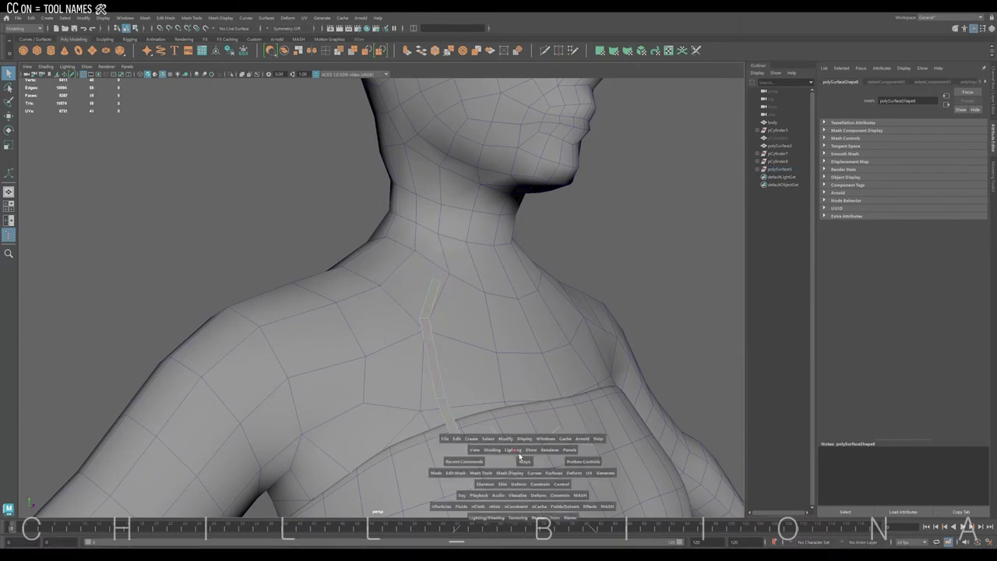
{"action": "key", "text": "space"}
{"action": "left_click_drag", "start_coordinate": [396, 196], "coordinate": [405, 191], "text": "alt"}
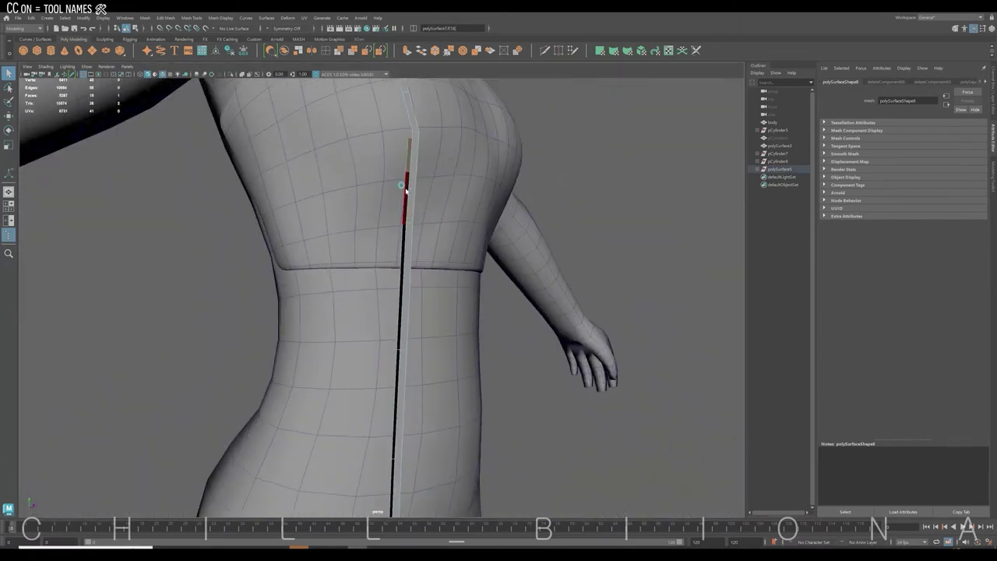
{"action": "middle_click_drag", "start_coordinate": [443, 390], "coordinate": [412, 250], "text": "alt"}
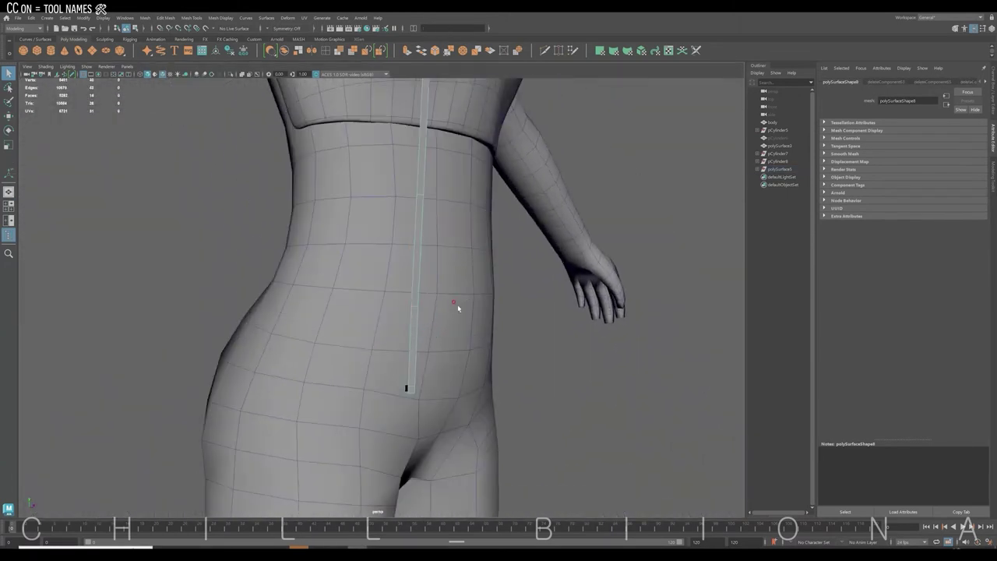
{"action": "mouse_move", "coordinate": [458, 308]}
{"action": "left_mouse_down", "text": "alt"}
{"action": "mouse_move", "coordinate": [445, 244]}
{"action": "mouse_move", "coordinate": [483, 240]}
{"action": "left_mouse_up", "text": "alt"}
{"action": "key", "text": "ctrl+e"}
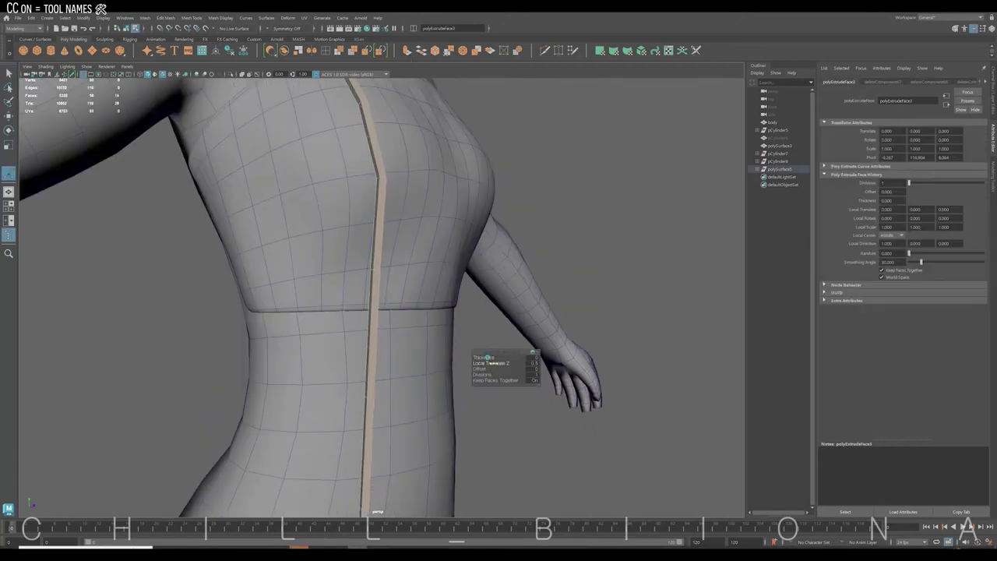
{"action": "middle_click_drag", "start_coordinate": [488, 357], "coordinate": [472, 189], "text": "alt"}
{"action": "mouse_move", "coordinate": [473, 190]}
{"action": "left_mouse_down", "text": "alt"}
{"action": "mouse_move", "coordinate": [475, 323]}
{"action": "mouse_move", "coordinate": [414, 225]}
{"action": "mouse_move", "coordinate": [346, 235]}
{"action": "left_mouse_up", "text": "alt"}
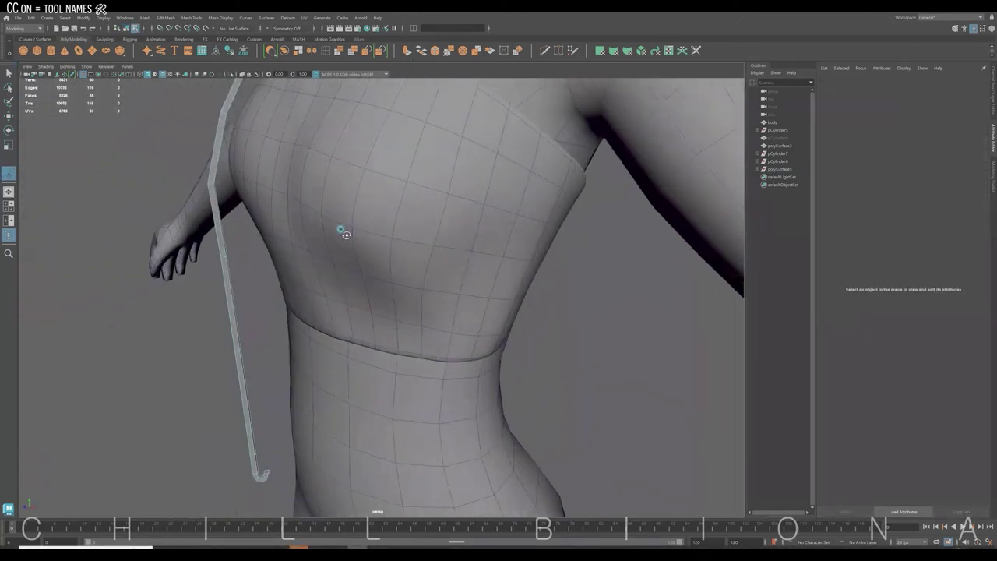
{"action": "scroll", "coordinate": [443, 260], "scroll_direction": "down", "scroll_amount": 5}
{"action": "scroll", "coordinate": [405, 290], "scroll_direction": "up", "scroll_amount": 10}
Step: Extrude the edge at the strip's hooked end, then return to object mode
{"action": "right_click_drag", "start_coordinate": [394, 290], "coordinate": [448, 342]}
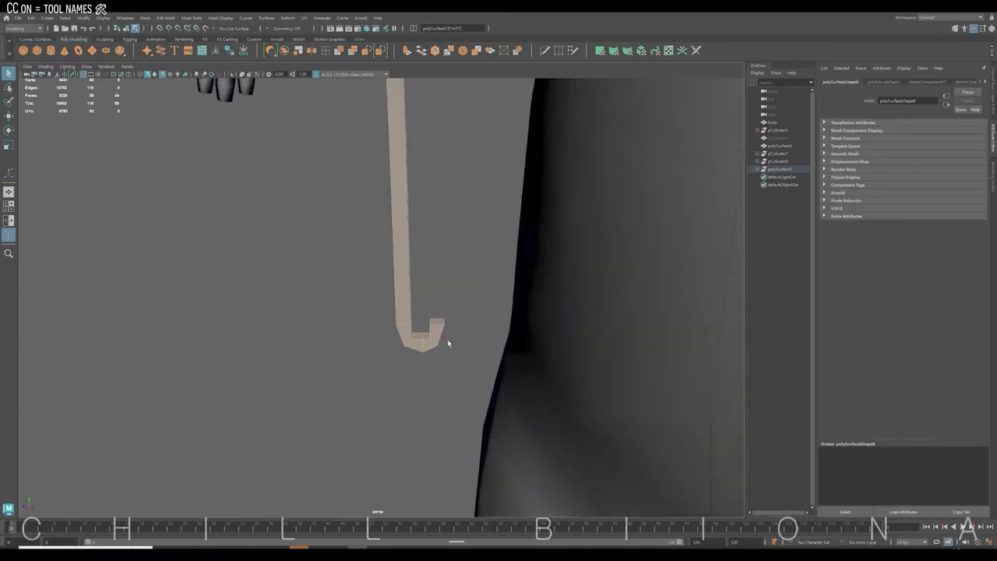
{"action": "middle_click_drag", "start_coordinate": [448, 343], "coordinate": [426, 275], "text": "alt"}
{"action": "left_click_drag", "start_coordinate": [427, 292], "coordinate": [312, 318], "text": "alt"}
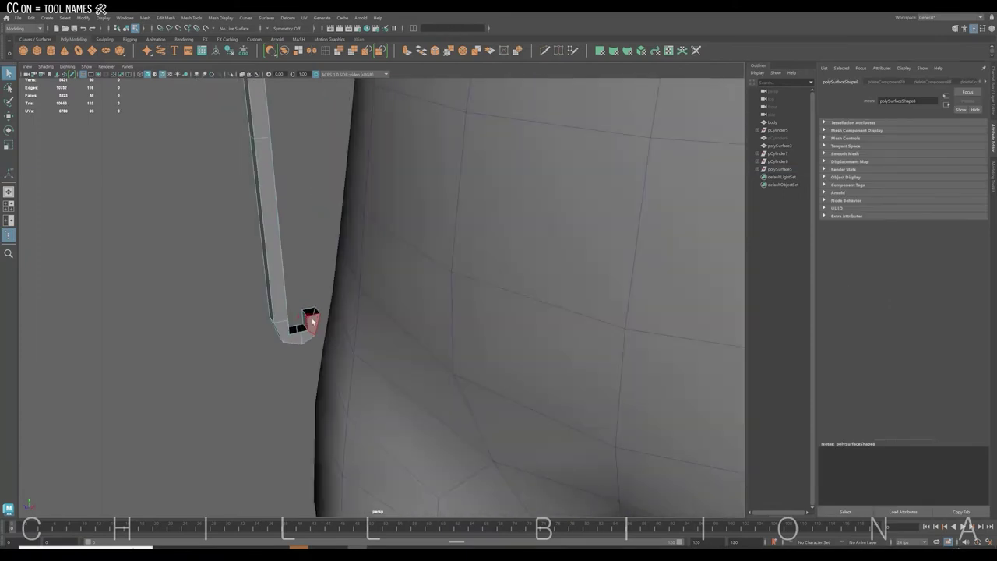
{"action": "mouse_move", "coordinate": [520, 271]}
{"action": "left_mouse_down", "text": "alt"}
{"action": "mouse_move", "coordinate": [401, 273]}
{"action": "mouse_move", "coordinate": [383, 289]}
{"action": "mouse_move", "coordinate": [448, 271]}
{"action": "left_mouse_up", "text": "alt"}
{"action": "left_click_drag", "start_coordinate": [436, 306], "coordinate": [275, 318], "text": "alt"}
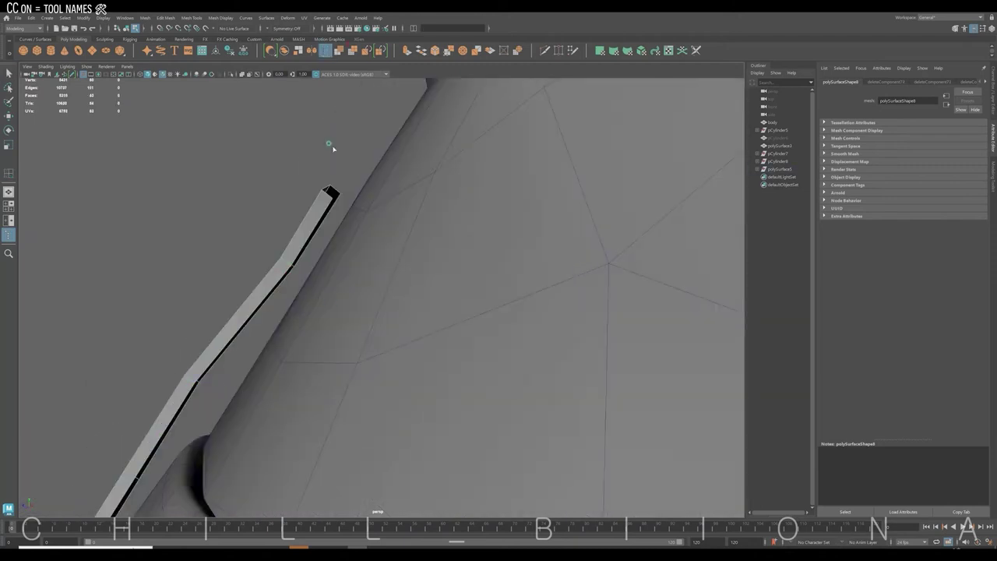
{"action": "key", "text": "ctrl+e"}
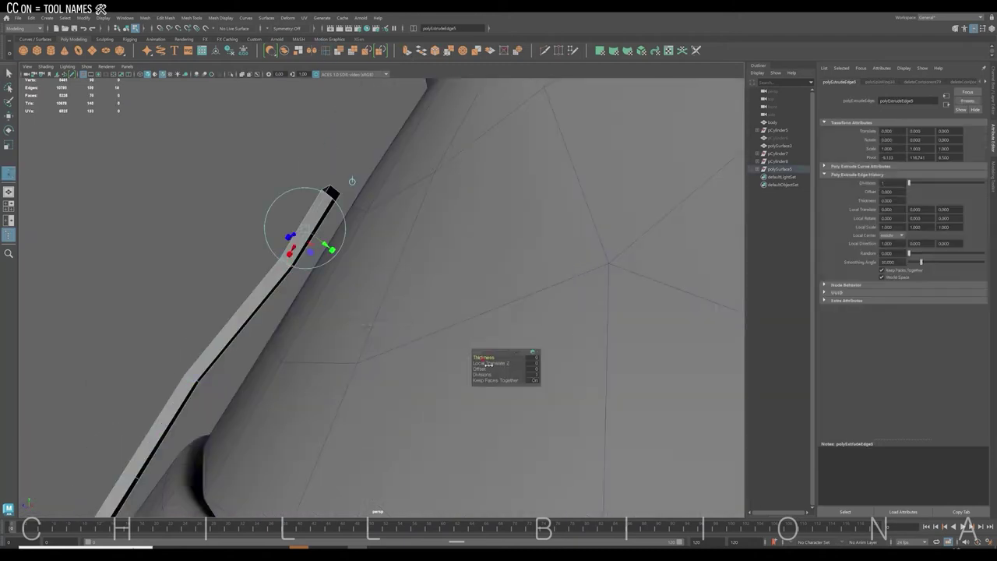
{"action": "scroll", "coordinate": [488, 360], "scroll_direction": "down", "scroll_amount": 10}
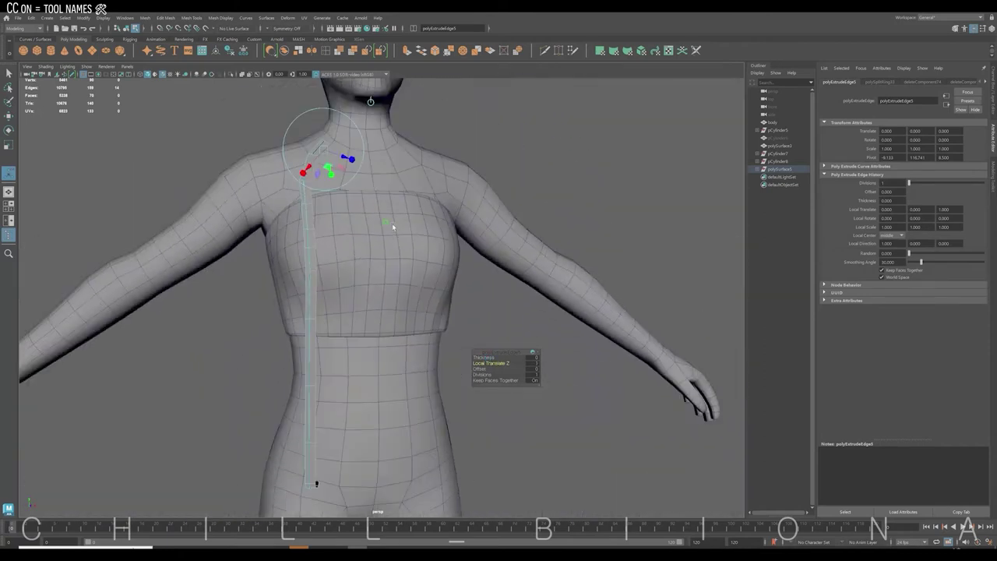
{"action": "key", "text": "F8"}
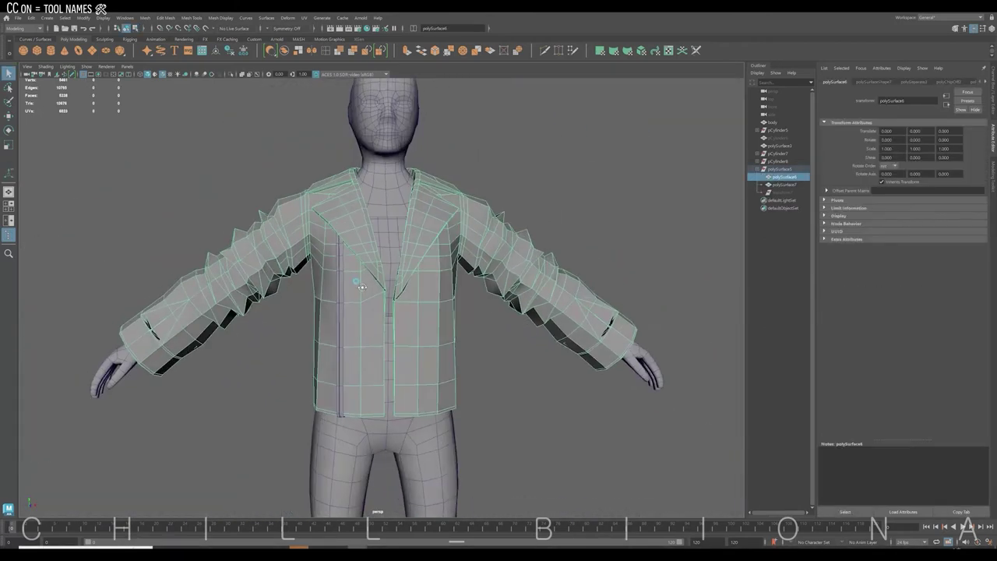
{"action": "left_click", "coordinate": [535, 395]}
{"action": "left_click", "coordinate": [442, 309]}
{"action": "left_click_drag", "start_coordinate": [443, 308], "coordinate": [496, 336], "text": "alt"}
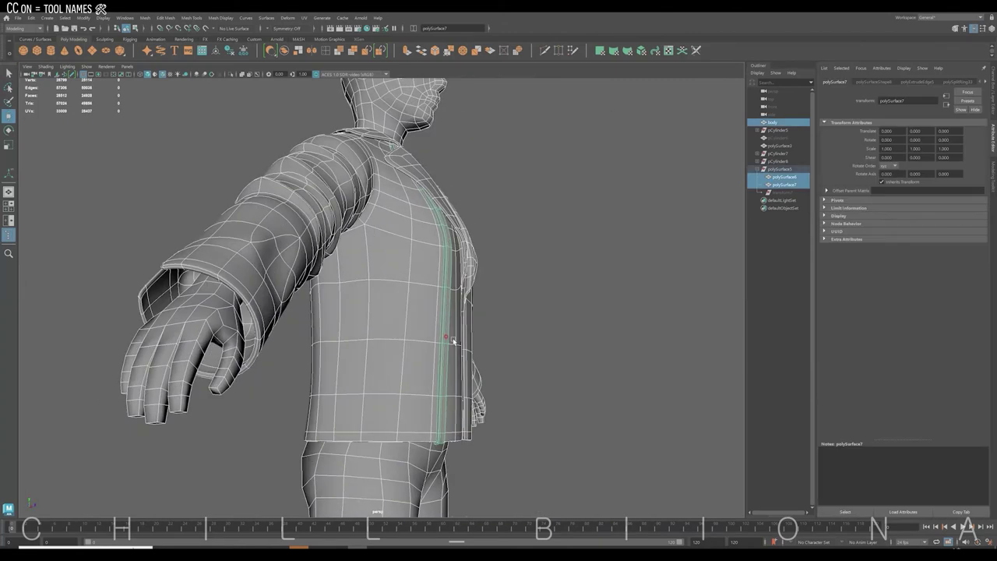
{"action": "scroll", "coordinate": [496, 327], "scroll_direction": "up", "scroll_amount": 5}
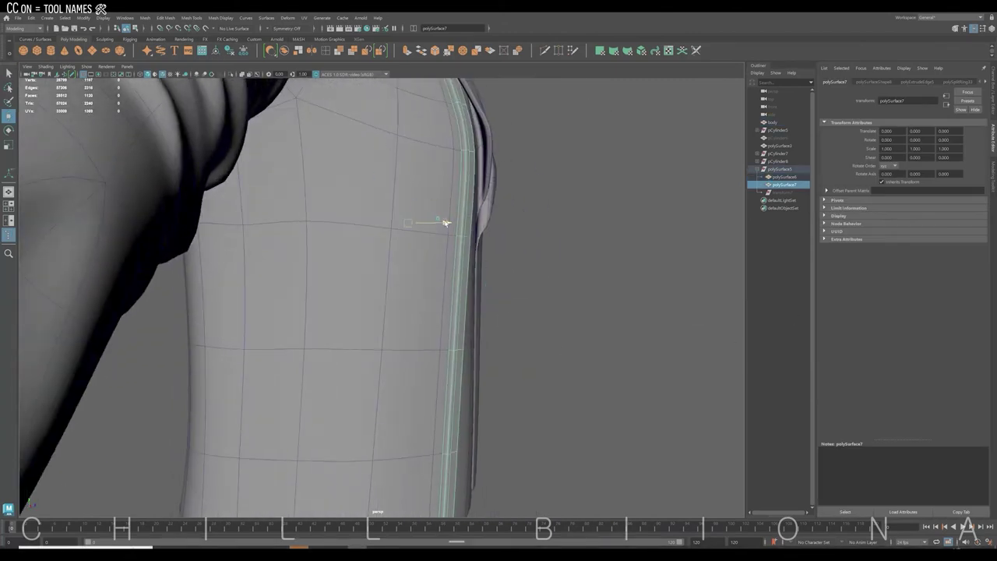
{"action": "scroll", "coordinate": [444, 222], "scroll_direction": "down", "scroll_amount": 5}
{"action": "left_click_drag", "start_coordinate": [436, 249], "coordinate": [470, 385], "text": "alt"}
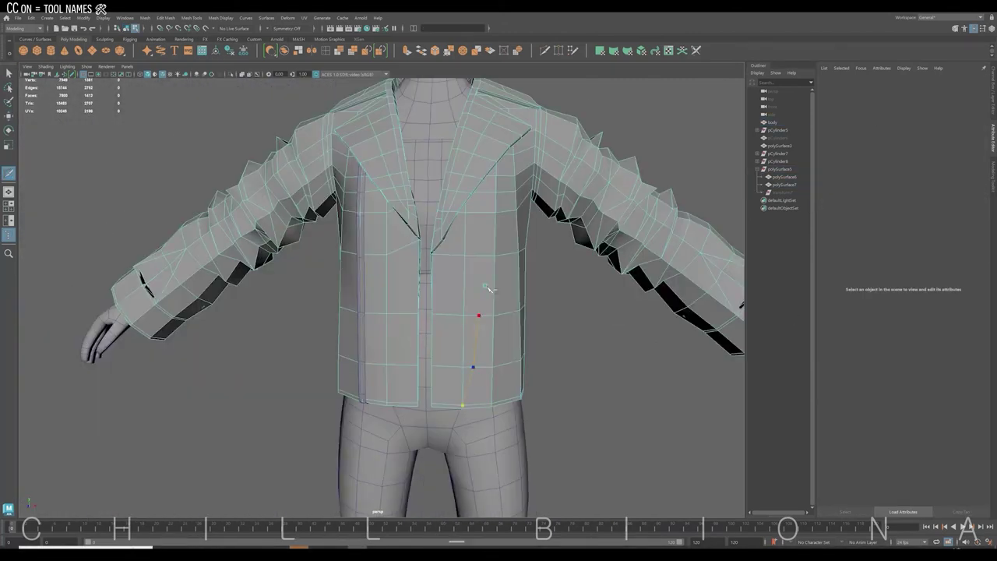
{"action": "left_click_drag", "start_coordinate": [558, 335], "coordinate": [312, 243], "text": "alt"}
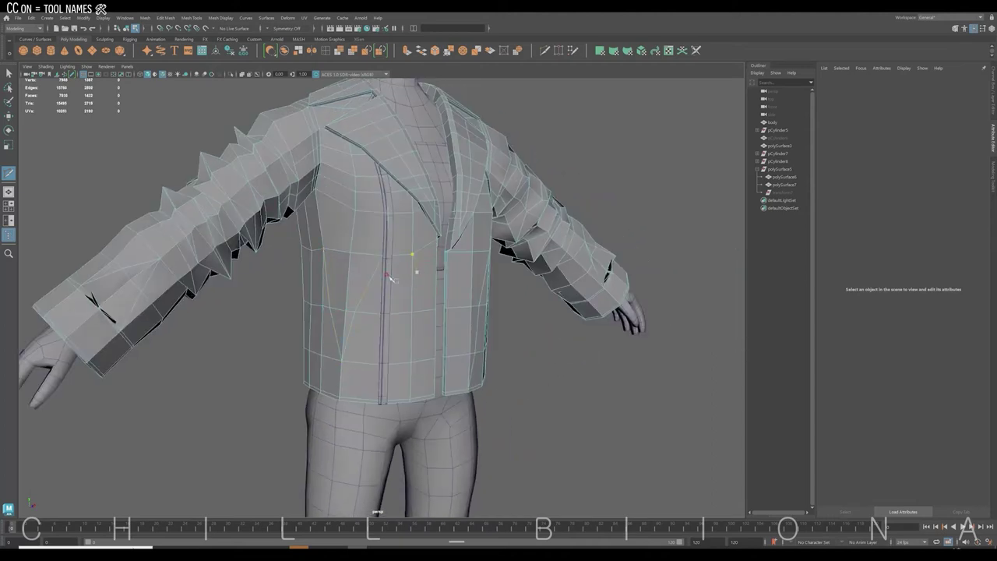
{"action": "left_click", "coordinate": [347, 287]}
{"action": "left_click_drag", "start_coordinate": [358, 313], "coordinate": [345, 281], "text": "alt"}
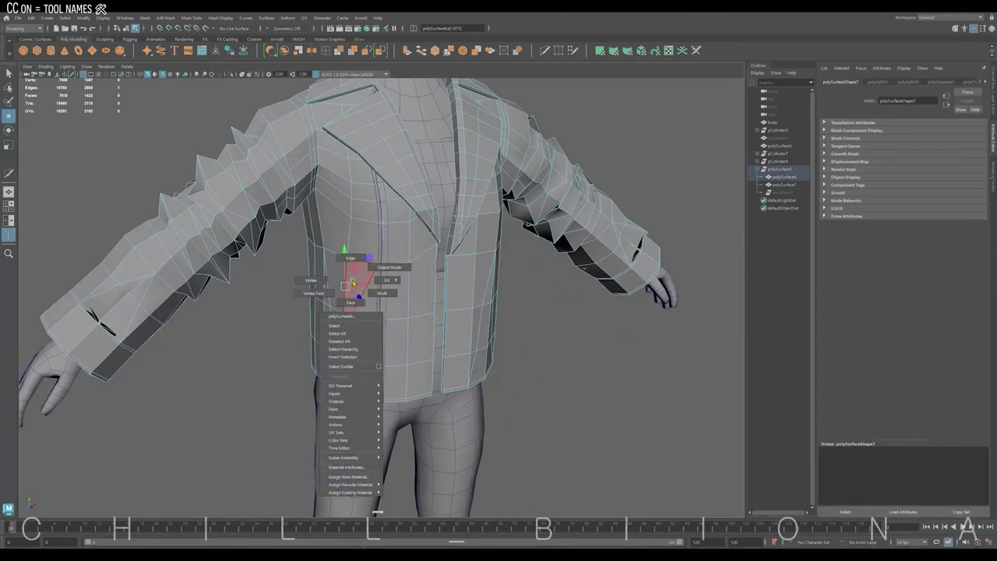
{"action": "right_click_drag", "start_coordinate": [345, 281], "coordinate": [358, 270]}
{"action": "key", "text": "3"}
{"action": "mouse_move", "coordinate": [362, 319]}
{"action": "left_mouse_down", "text": "alt"}
{"action": "mouse_move", "coordinate": [345, 289]}
{"action": "mouse_move", "coordinate": [330, 411]}
{"action": "mouse_move", "coordinate": [387, 294]}
{"action": "mouse_move", "coordinate": [312, 389]}
{"action": "mouse_move", "coordinate": [356, 345]}
{"action": "mouse_move", "coordinate": [335, 323]}
{"action": "mouse_move", "coordinate": [330, 333]}
{"action": "mouse_move", "coordinate": [434, 392]}
{"action": "mouse_move", "coordinate": [398, 343]}
{"action": "mouse_move", "coordinate": [358, 338]}
{"action": "mouse_move", "coordinate": [454, 385]}
{"action": "mouse_move", "coordinate": [324, 294]}
{"action": "mouse_move", "coordinate": [276, 289]}
{"action": "mouse_move", "coordinate": [499, 231]}
{"action": "left_mouse_up", "text": "alt"}
{"action": "key", "text": "F8"}
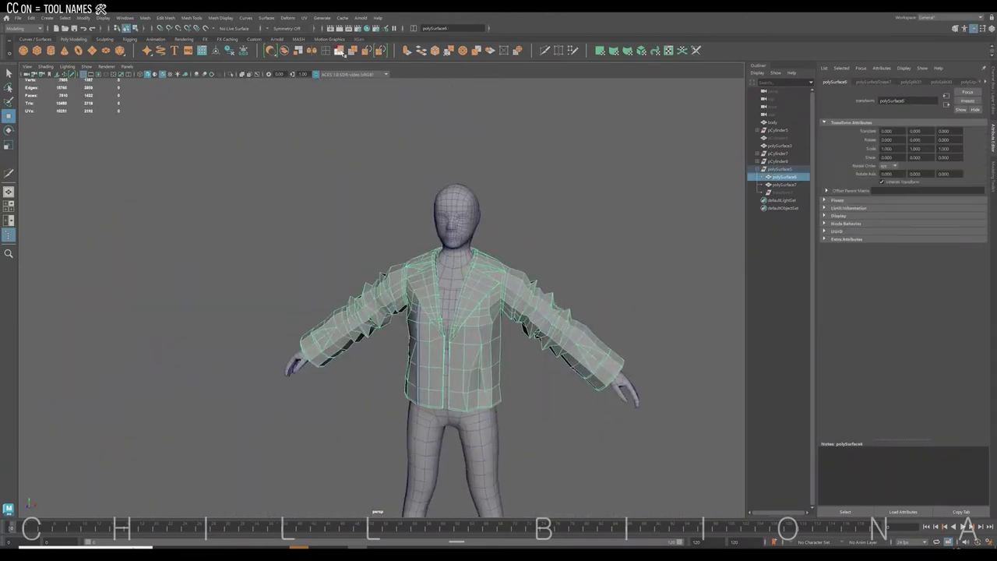
Step: Smooth the jacket into a denser mesh and zoom in on the chest and lapels
{"action": "left_click", "coordinate": [558, 260]}
{"action": "scroll", "coordinate": [501, 323], "scroll_direction": "up", "scroll_amount": 5}
{"action": "mouse_move", "coordinate": [501, 323]}
{"action": "left_mouse_down", "text": "alt"}
{"action": "mouse_move", "coordinate": [467, 327]}
{"action": "mouse_move", "coordinate": [502, 331]}
{"action": "left_mouse_up", "text": "alt"}
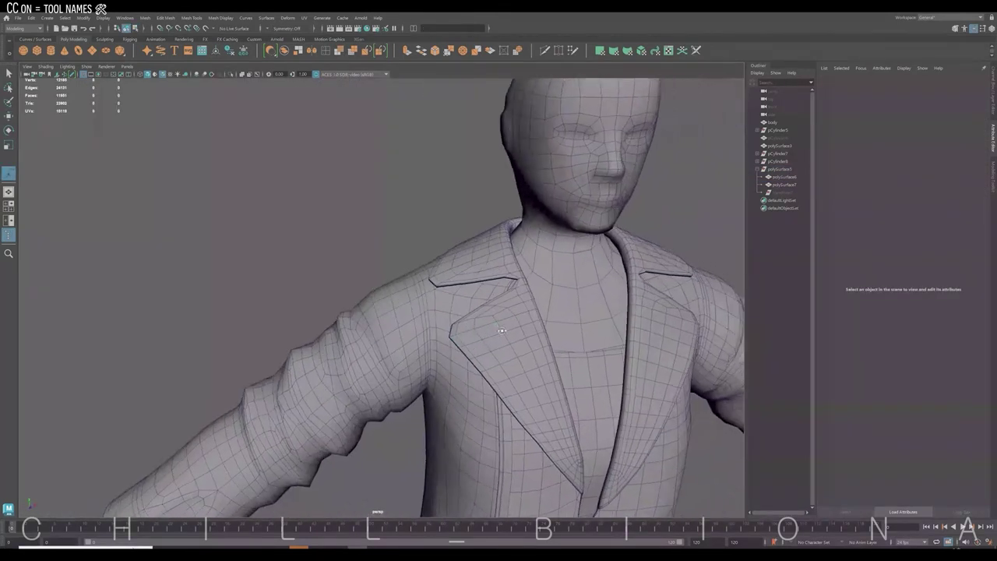
{"action": "mouse_move", "coordinate": [573, 248]}
{"action": "left_mouse_down", "text": "alt"}
{"action": "mouse_move", "coordinate": [337, 209]}
{"action": "mouse_move", "coordinate": [544, 206]}
{"action": "left_mouse_up", "text": "alt"}
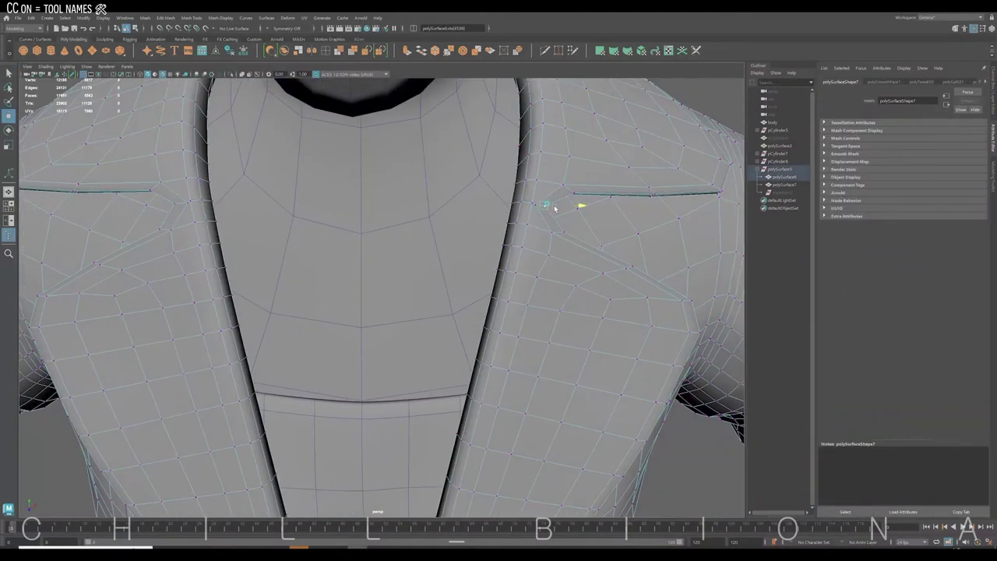
{"action": "right_click_drag", "start_coordinate": [555, 208], "coordinate": [524, 230], "text": "alt"}
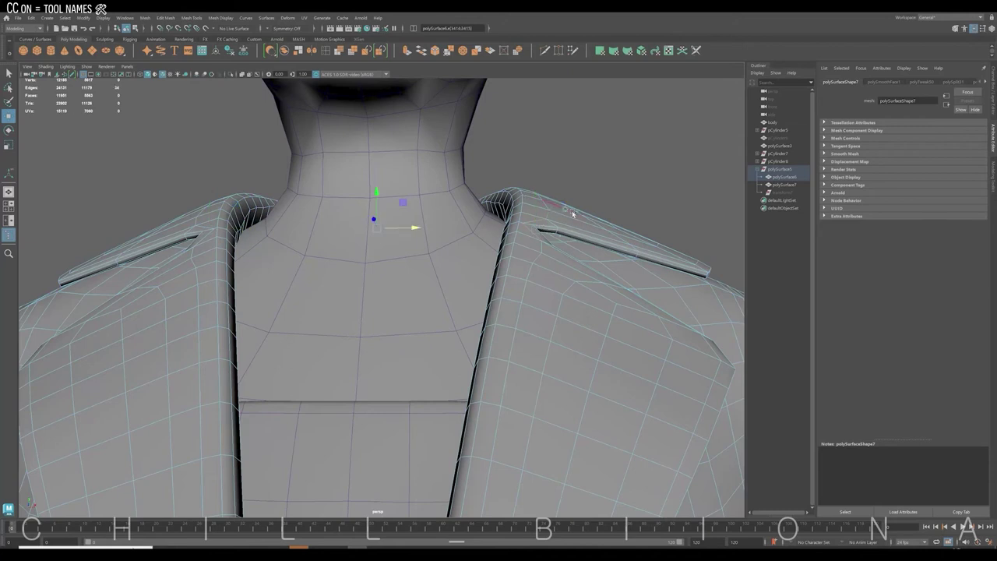
Step: Select the notch edges on the right and left lapels
{"action": "left_click_drag", "start_coordinate": [572, 211], "coordinate": [499, 263], "text": "alt"}
{"action": "left_click", "coordinate": [499, 263]}
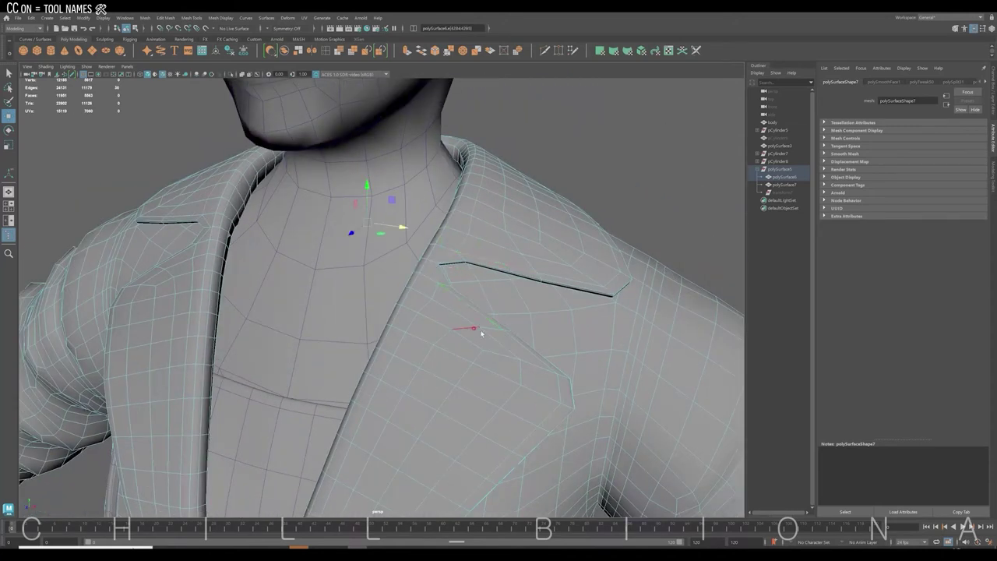
{"action": "left_click_drag", "start_coordinate": [532, 313], "coordinate": [218, 268], "text": "alt"}
{"action": "scroll", "coordinate": [181, 297], "scroll_direction": "down", "scroll_amount": 5}
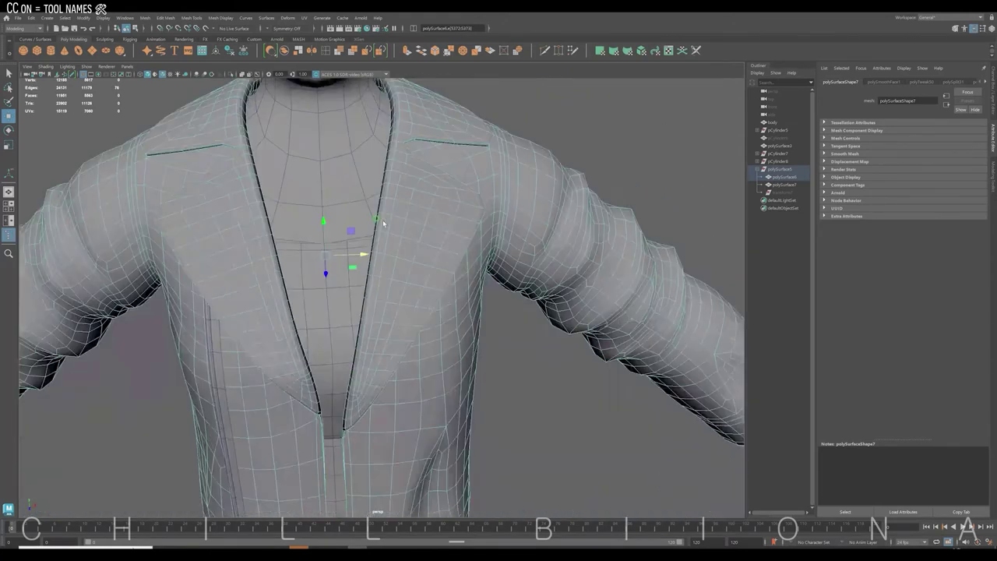
{"action": "scroll", "coordinate": [385, 263], "scroll_direction": "up", "scroll_amount": 3}
{"action": "mouse_move", "coordinate": [382, 399]}
{"action": "left_mouse_down", "text": "alt"}
{"action": "mouse_move", "coordinate": [236, 378]}
{"action": "mouse_move", "coordinate": [335, 265]}
{"action": "mouse_move", "coordinate": [500, 257]}
{"action": "left_mouse_up", "text": "alt"}
{"action": "scroll", "coordinate": [349, 251], "scroll_direction": "up", "scroll_amount": 3}
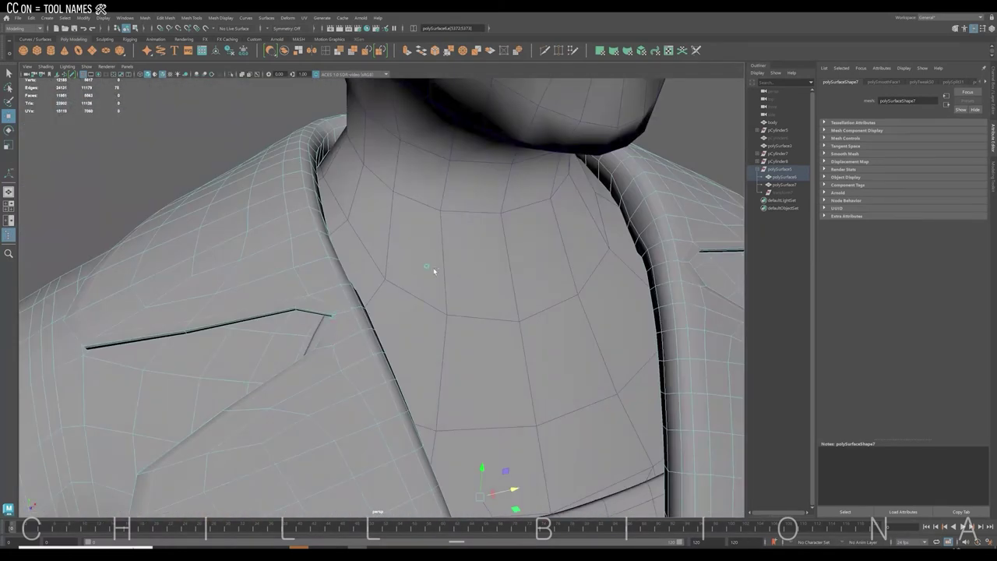
Step: Bevel the selected lapel notch edges, then deselect the jacket
{"action": "left_click", "coordinate": [433, 64]}
{"action": "mouse_move", "coordinate": [482, 357]}
{"action": "left_mouse_down", "text": "alt"}
{"action": "mouse_move", "coordinate": [323, 306]}
{"action": "mouse_move", "coordinate": [359, 316]}
{"action": "left_mouse_up", "text": "alt"}
{"action": "left_click", "coordinate": [322, 306]}
{"action": "scroll", "coordinate": [351, 330], "scroll_direction": "up", "scroll_amount": 2}
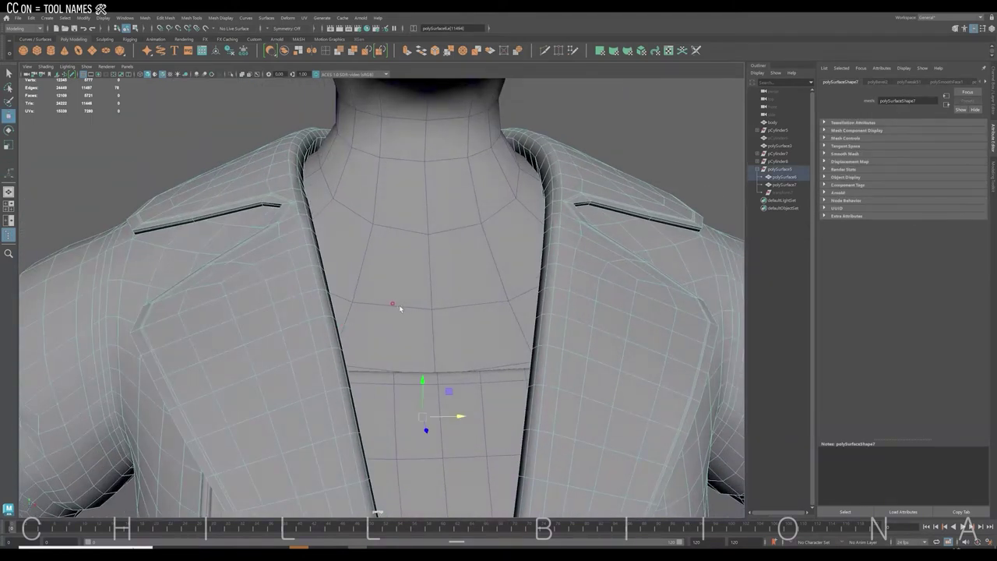
{"action": "key", "text": "w"}
{"action": "mouse_move", "coordinate": [422, 417]}
{"action": "left_mouse_down", "text": "alt"}
{"action": "mouse_move", "coordinate": [418, 397]}
{"action": "mouse_move", "coordinate": [346, 328]}
{"action": "left_mouse_up", "text": "alt"}
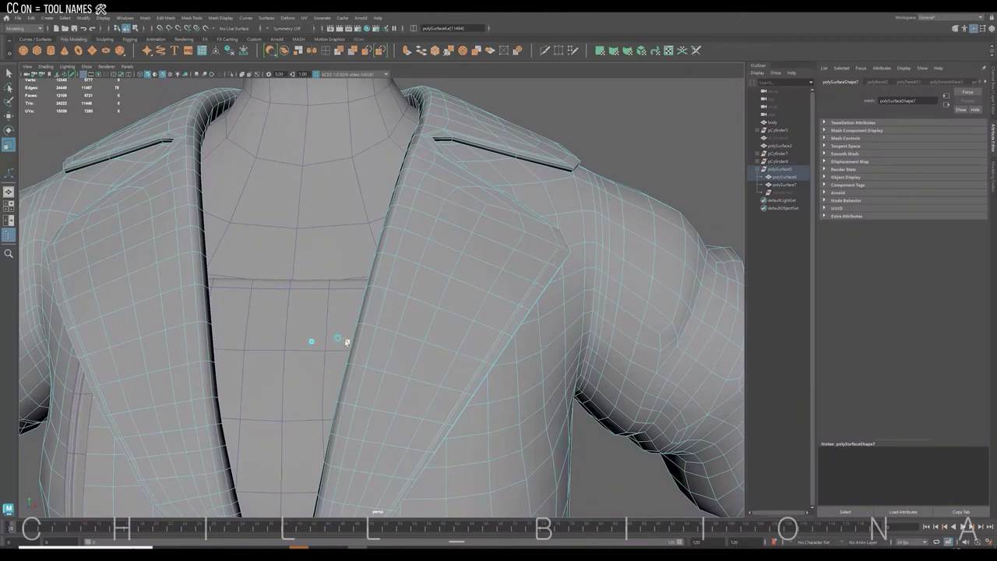
{"action": "scroll", "coordinate": [468, 296], "scroll_direction": "down", "scroll_amount": 3}
{"action": "right_click", "coordinate": [615, 133]}
Step: Put the jacket in edge mode and bevel the first sleeve cuff's edges
{"action": "scroll", "coordinate": [467, 296], "scroll_direction": "down", "scroll_amount": 3}
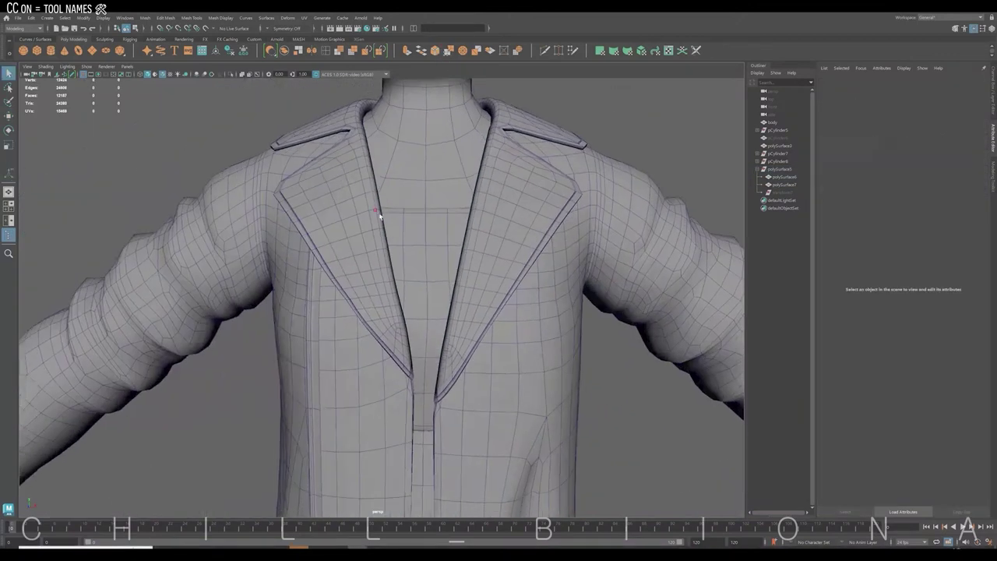
{"action": "mouse_move", "coordinate": [390, 296]}
{"action": "left_mouse_down", "text": "alt"}
{"action": "mouse_move", "coordinate": [308, 298]}
{"action": "mouse_move", "coordinate": [338, 293]}
{"action": "left_mouse_up", "text": "alt"}
{"action": "right_click", "coordinate": [323, 234]}
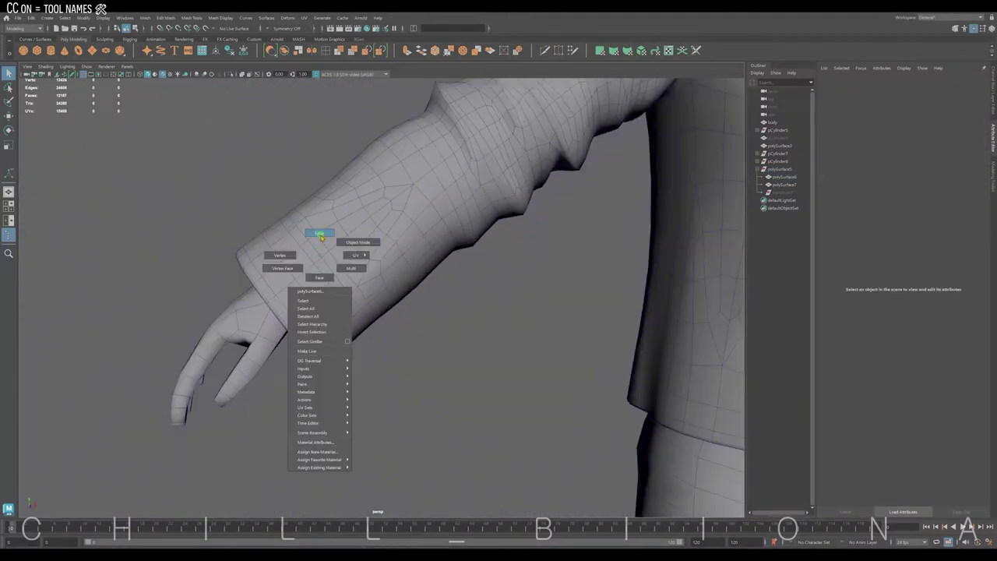
{"action": "left_click", "coordinate": [327, 281]}
{"action": "key", "text": "f"}
{"action": "mouse_move", "coordinate": [375, 215]}
{"action": "left_mouse_down", "text": "alt"}
{"action": "mouse_move", "coordinate": [379, 241]}
{"action": "mouse_move", "coordinate": [397, 240]}
{"action": "mouse_move", "coordinate": [328, 116]}
{"action": "left_mouse_up", "text": "alt"}
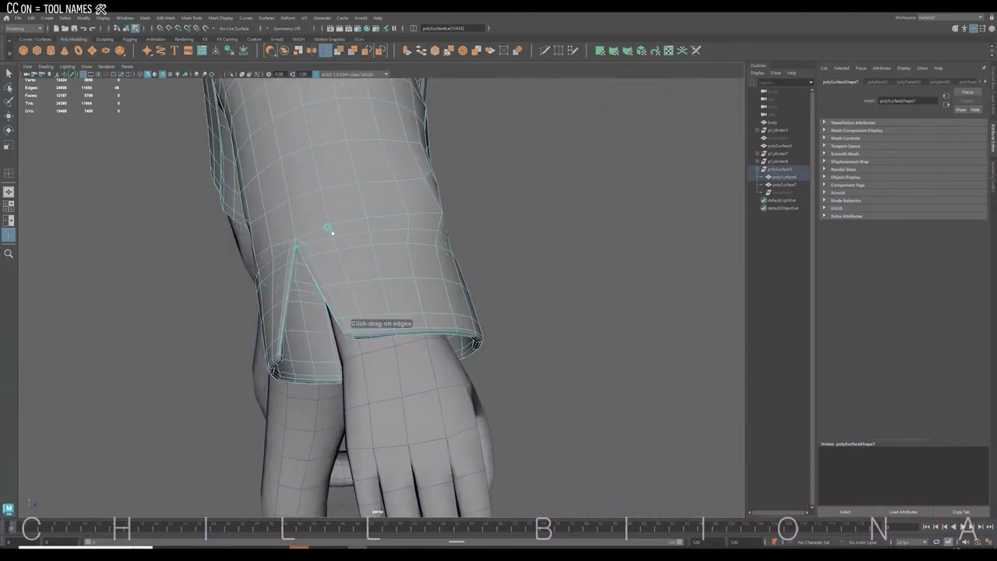
{"action": "key", "text": "w"}
{"action": "mouse_move", "coordinate": [392, 233]}
{"action": "left_mouse_down", "text": "alt"}
{"action": "mouse_move", "coordinate": [300, 267]}
{"action": "mouse_move", "coordinate": [345, 285]}
{"action": "left_mouse_up", "text": "alt"}
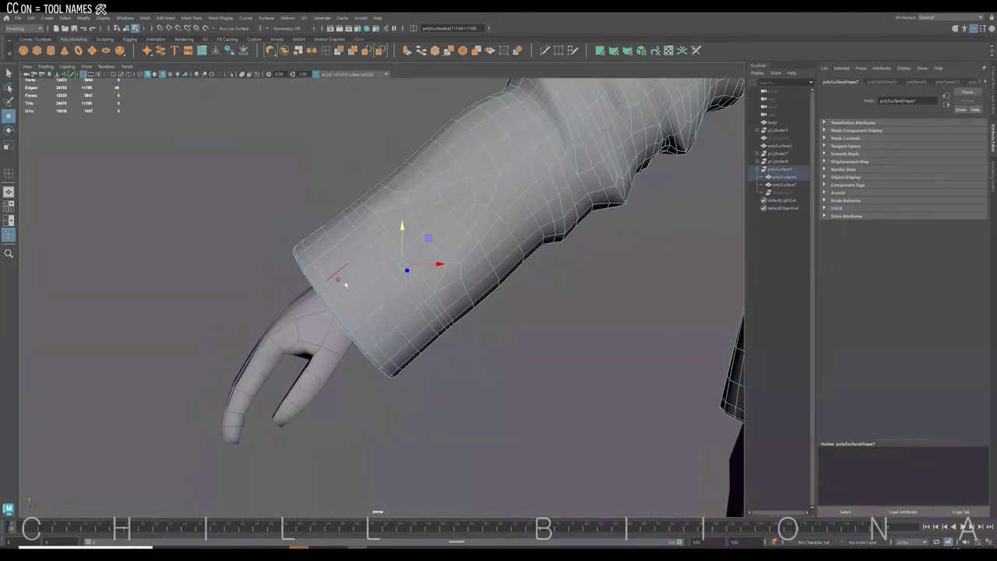
{"action": "left_click", "coordinate": [435, 51]}
Step: Select another edge loop on the first cuff and bevel it
{"action": "right_click", "coordinate": [506, 358]}
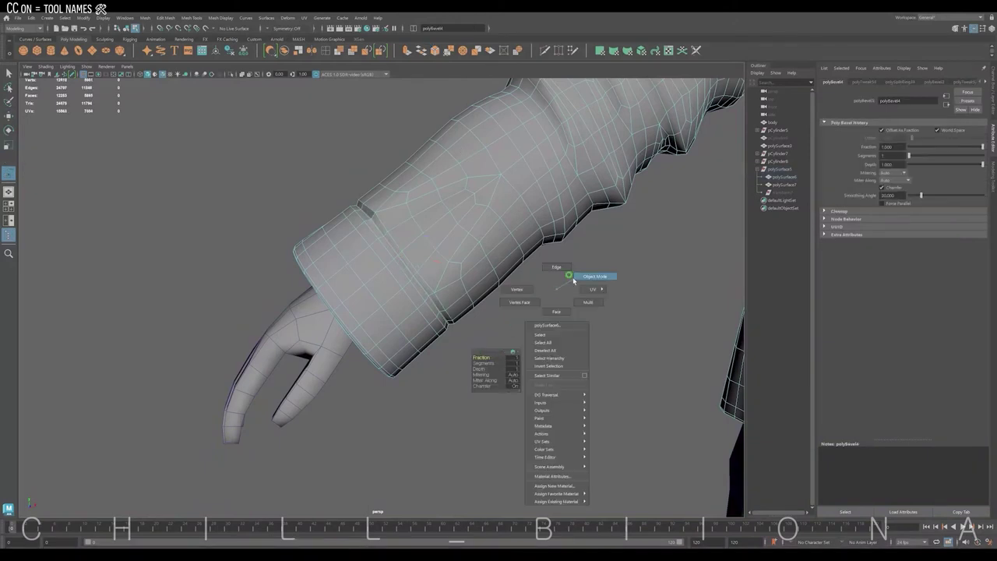
{"action": "left_click", "coordinate": [433, 348]}
{"action": "scroll", "coordinate": [433, 348], "scroll_direction": "down", "scroll_amount": 3}
{"action": "mouse_move", "coordinate": [433, 348]}
{"action": "left_mouse_down", "text": "alt"}
{"action": "mouse_move", "coordinate": [472, 350]}
{"action": "mouse_move", "coordinate": [482, 282]}
{"action": "mouse_move", "coordinate": [374, 185]}
{"action": "left_mouse_up", "text": "alt"}
{"action": "scroll", "coordinate": [481, 285], "scroll_direction": "up", "scroll_amount": 5}
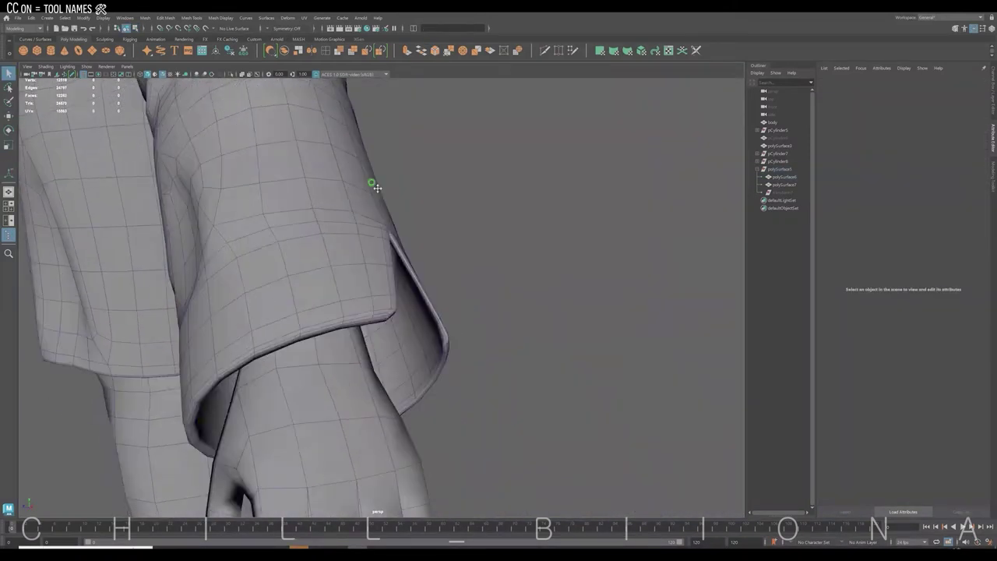
{"action": "left_click", "coordinate": [336, 237]}
{"action": "right_click_drag", "start_coordinate": [336, 236], "coordinate": [390, 209]}
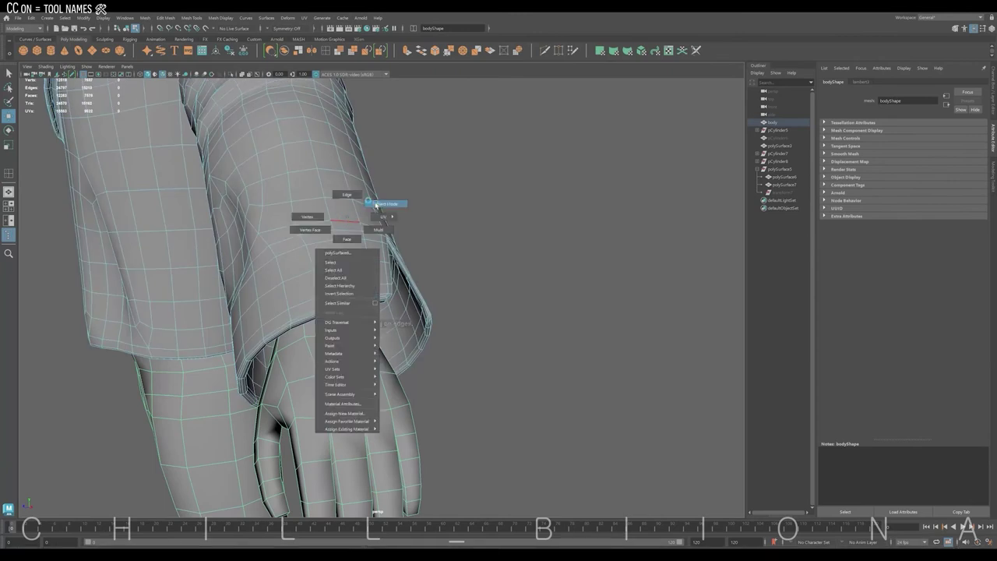
{"action": "left_click", "coordinate": [335, 236]}
{"action": "left_click_drag", "start_coordinate": [335, 236], "coordinate": [445, 358], "text": "alt"}
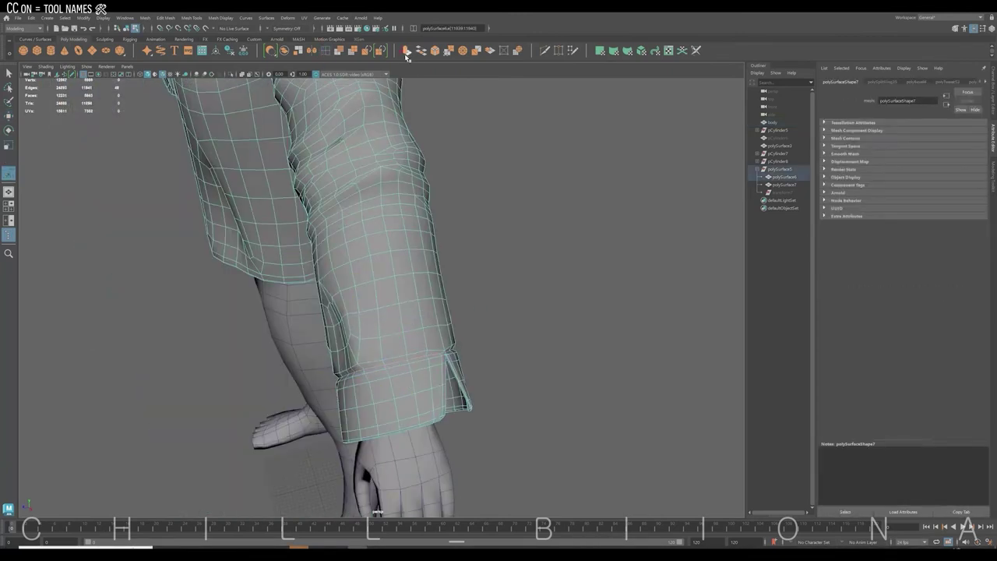
{"action": "left_click", "coordinate": [426, 54]}
Step: Bevel the selected edges of the other sleeve's cuff
{"action": "left_click", "coordinate": [590, 354]}
{"action": "left_click_drag", "start_coordinate": [561, 234], "coordinate": [394, 274], "text": "alt"}
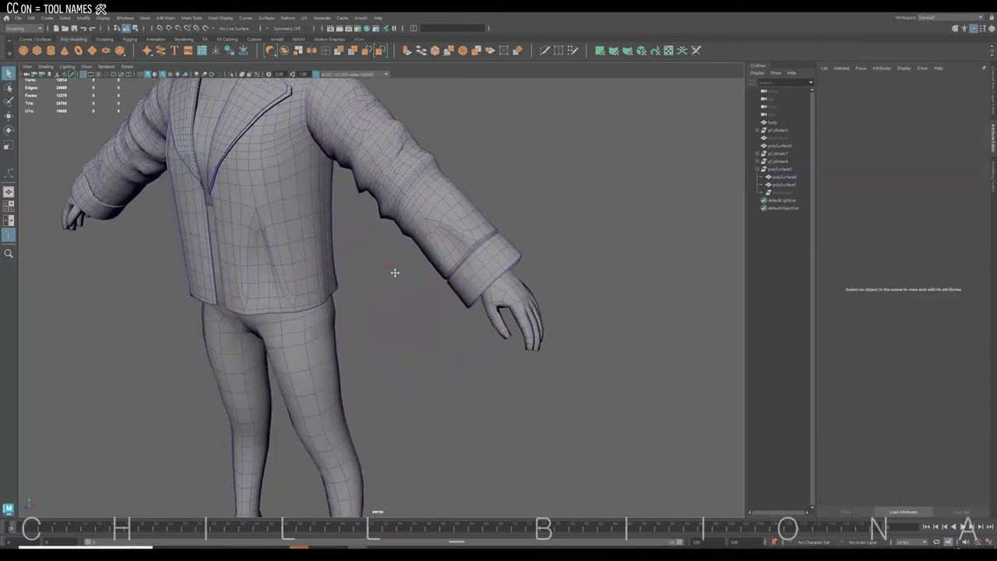
{"action": "scroll", "coordinate": [541, 238], "scroll_direction": "up", "scroll_amount": 5}
{"action": "right_click", "coordinate": [451, 231]}
{"action": "mouse_move", "coordinate": [451, 230]}
{"action": "left_mouse_down", "text": "alt"}
{"action": "mouse_move", "coordinate": [501, 223]}
{"action": "mouse_move", "coordinate": [472, 258]}
{"action": "left_mouse_up", "text": "alt"}
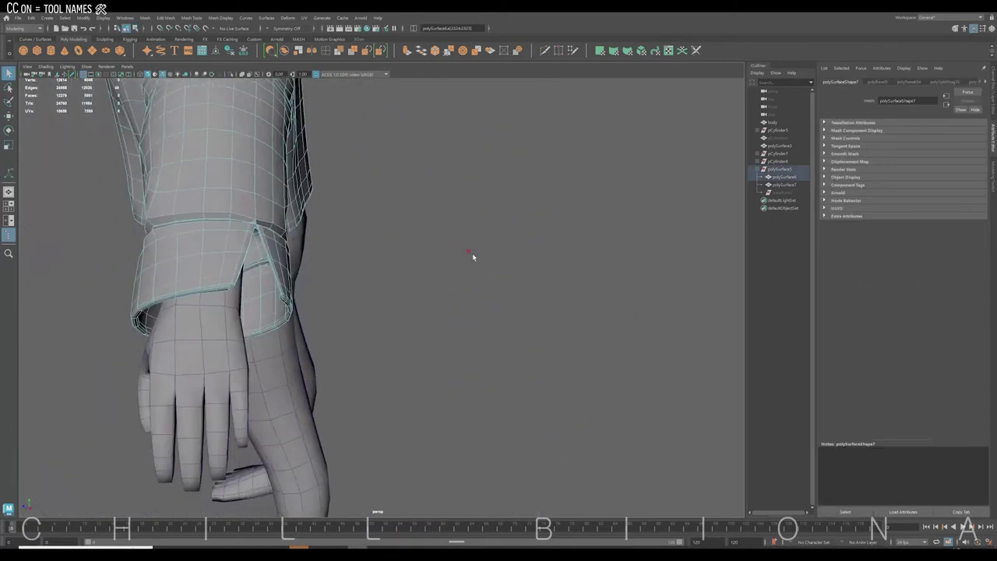
{"action": "left_click", "coordinate": [425, 55]}
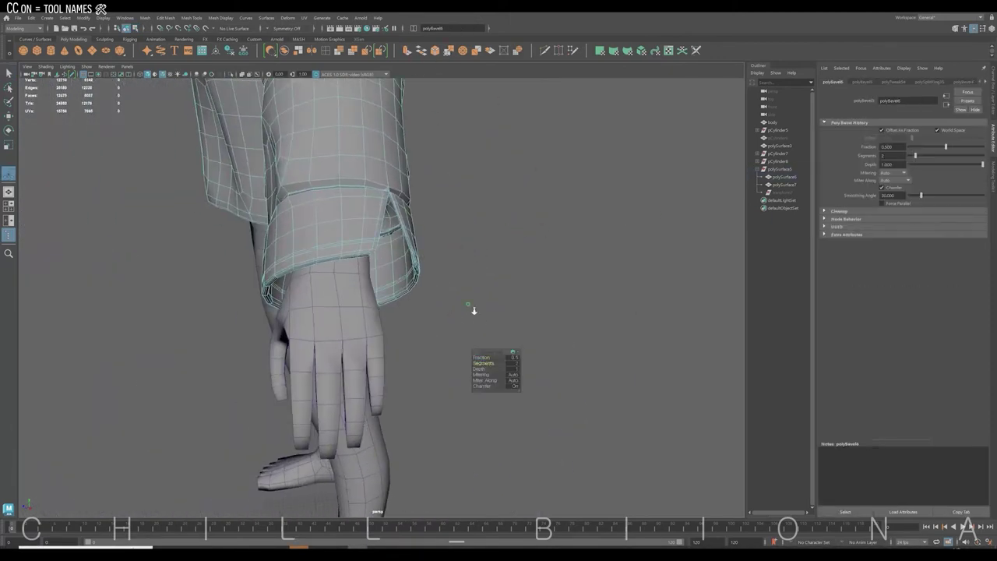
Step: Bevel the second cuff's edges again and select its edge loop before clearing the selection
{"action": "left_click_drag", "start_coordinate": [474, 311], "coordinate": [350, 196], "text": "alt"}
{"action": "key", "text": "r"}
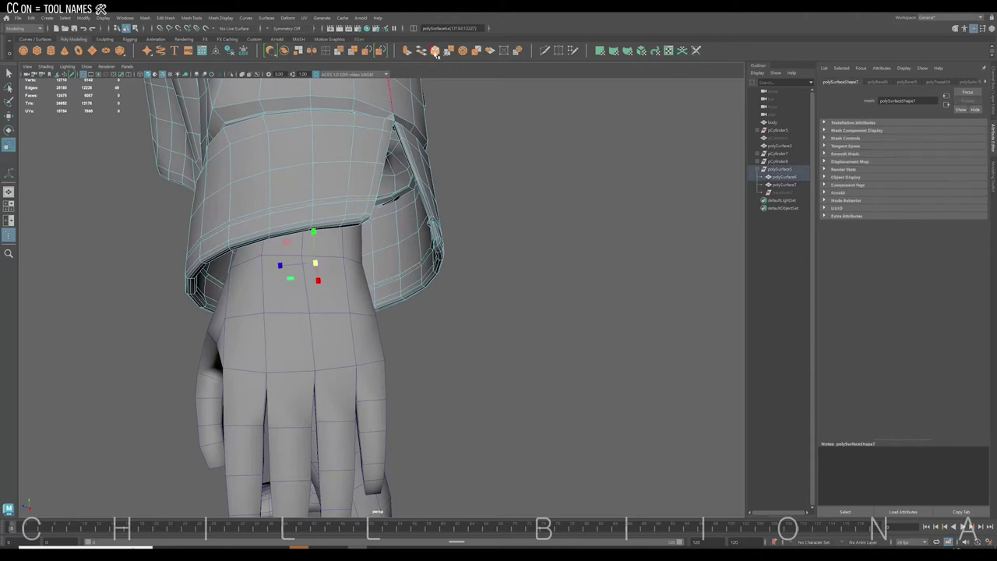
{"action": "left_click", "coordinate": [436, 51]}
{"action": "mouse_move", "coordinate": [473, 352]}
{"action": "left_mouse_down", "text": "alt"}
{"action": "mouse_move", "coordinate": [334, 256]}
{"action": "mouse_move", "coordinate": [552, 229]}
{"action": "mouse_move", "coordinate": [474, 349]}
{"action": "left_mouse_up", "text": "alt"}
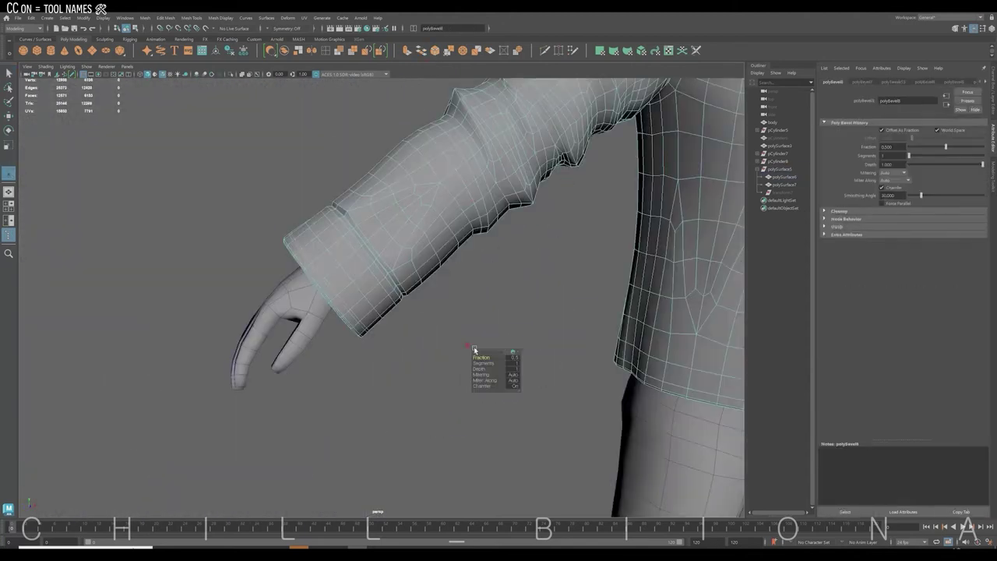
{"action": "scroll", "coordinate": [236, 272], "scroll_direction": "up", "scroll_amount": 5}
{"action": "double_click", "coordinate": [249, 263]}
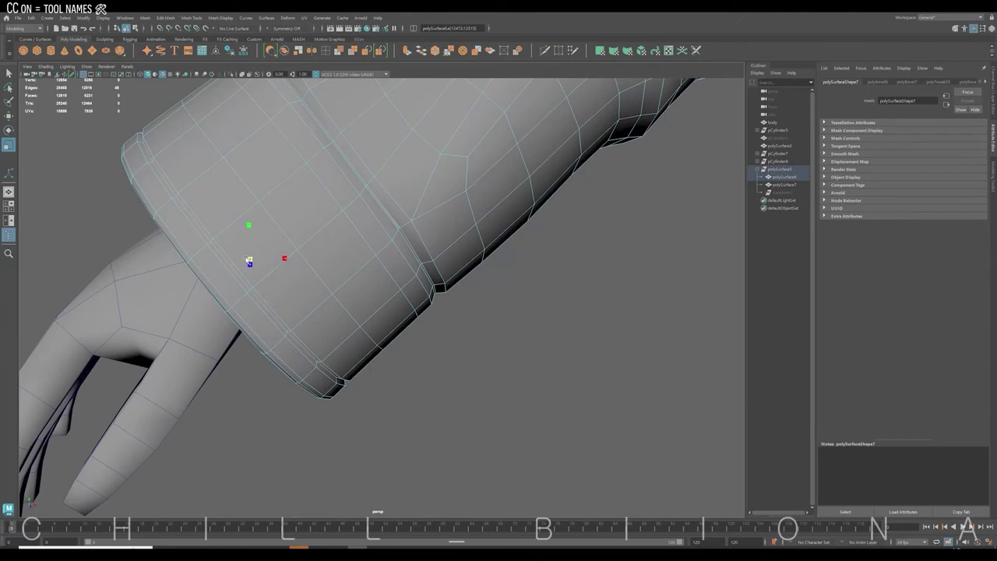
{"action": "left_click_drag", "start_coordinate": [249, 263], "coordinate": [527, 262], "text": "alt"}
{"action": "left_click", "coordinate": [594, 241]}
Step: Bevel the jacket hem edges and adjust the bevel width
{"action": "key", "text": "f"}
{"action": "scroll", "coordinate": [675, 271], "scroll_direction": "up", "scroll_amount": 5}
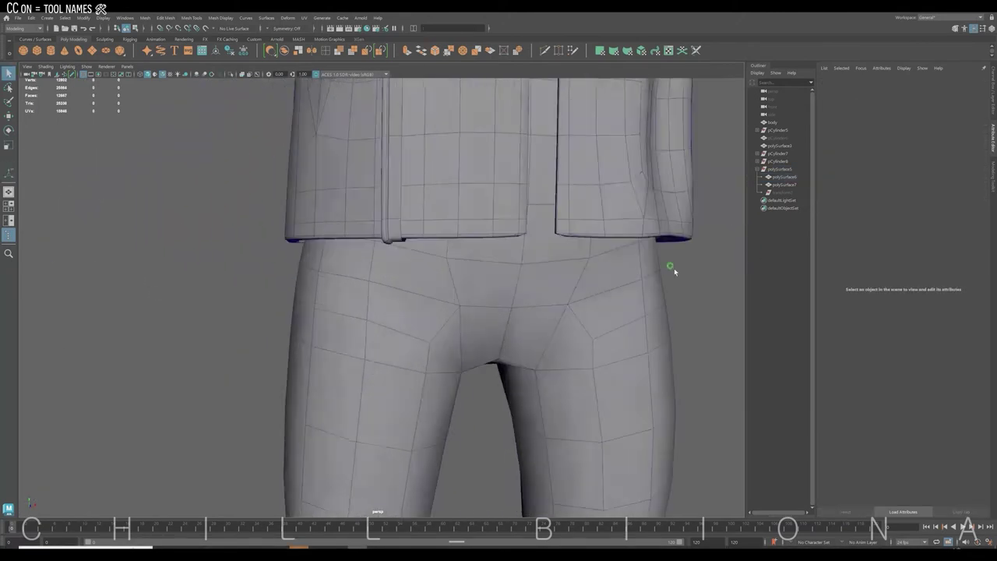
{"action": "scroll", "coordinate": [675, 271], "scroll_direction": "down", "scroll_amount": 3}
{"action": "left_click", "coordinate": [445, 250]}
{"action": "key", "text": "w"}
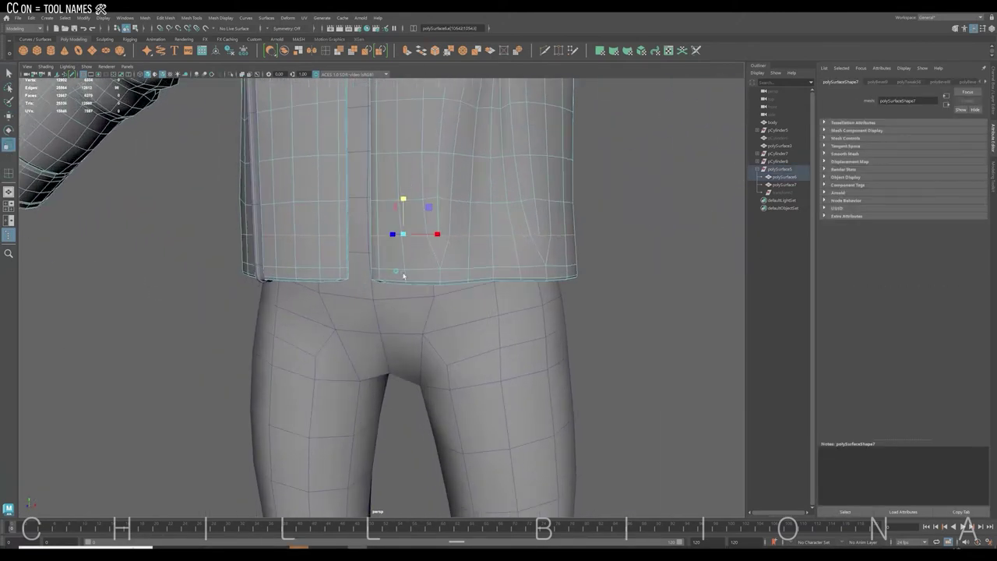
{"action": "left_click_drag", "start_coordinate": [403, 276], "coordinate": [388, 251], "text": "alt"}
{"action": "left_click", "coordinate": [435, 50]}
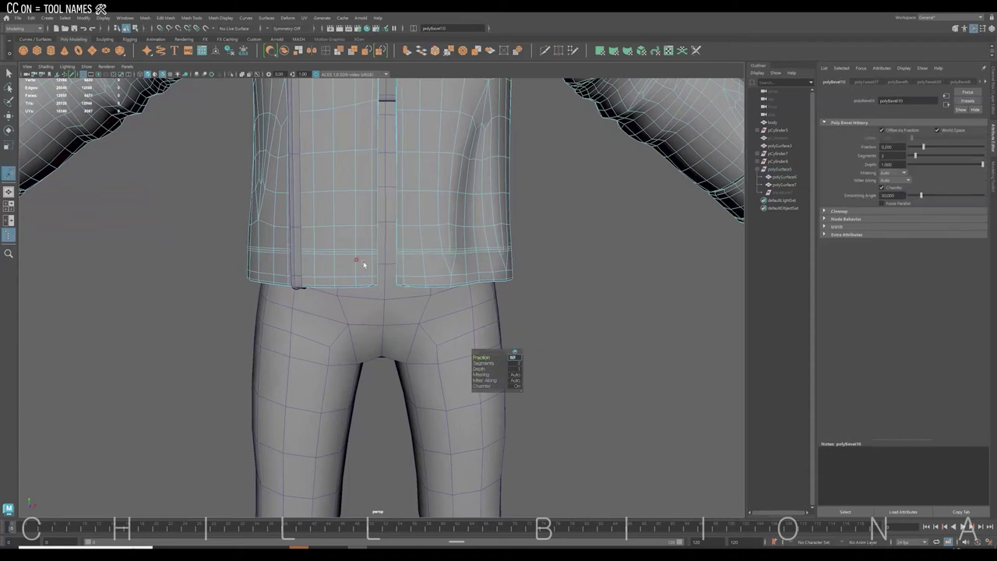
{"action": "right_click_drag", "start_coordinate": [363, 265], "coordinate": [511, 332], "text": "alt"}
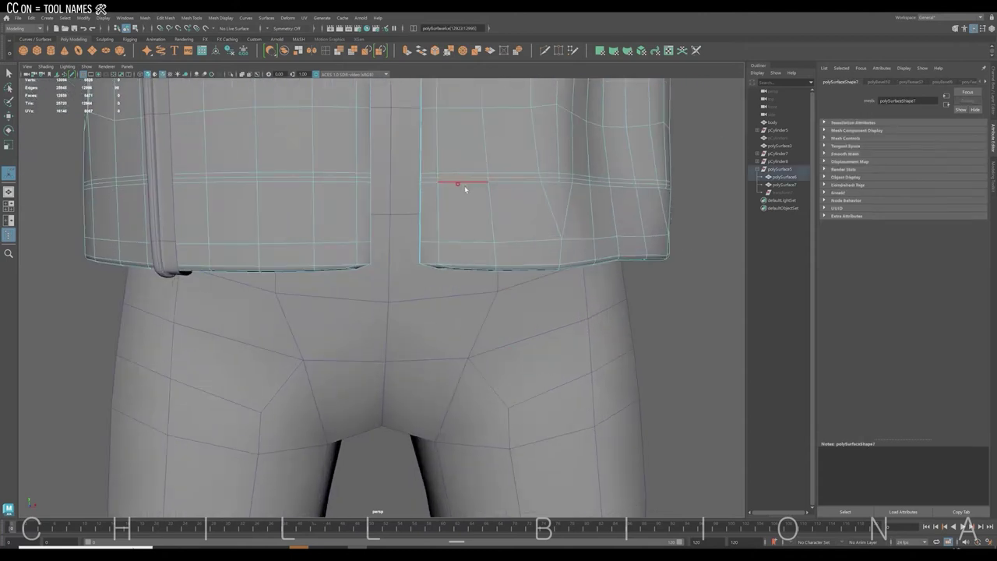
{"action": "left_click_drag", "start_coordinate": [466, 179], "coordinate": [473, 190]}
Step: Bevel the hem edge loop and a neighbouring front edge loop with Ctrl+B
{"action": "left_click", "coordinate": [376, 188]}
{"action": "key", "text": "w"}
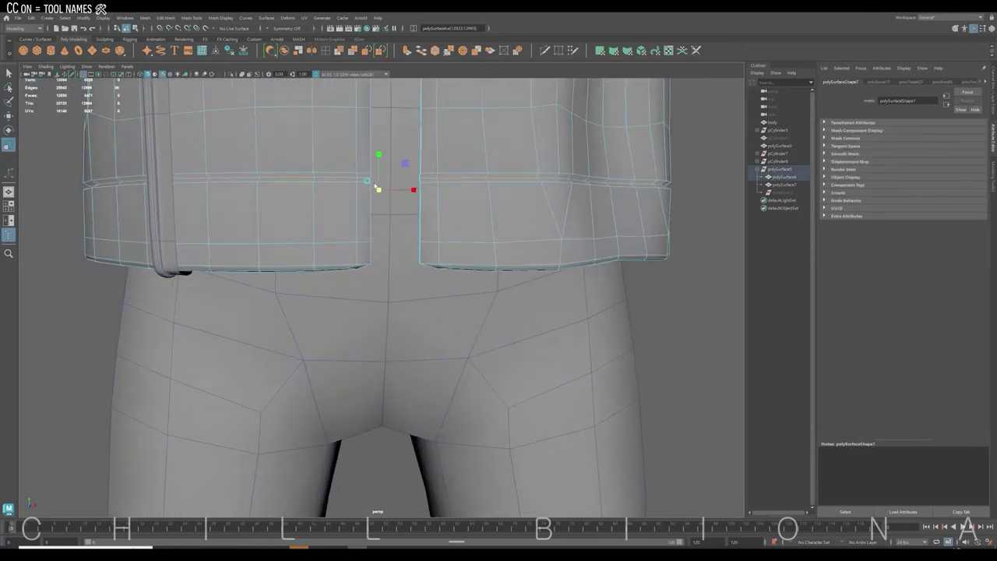
{"action": "key", "text": "ctrl+b"}
{"action": "scroll", "coordinate": [366, 328], "scroll_direction": "down", "scroll_amount": 3}
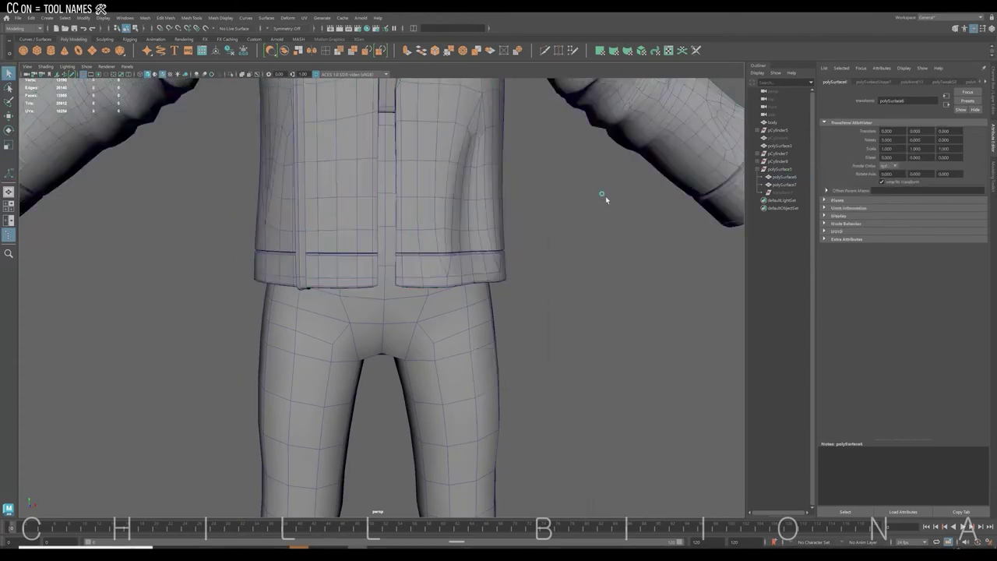
{"action": "scroll", "coordinate": [593, 315], "scroll_direction": "up", "scroll_amount": 3}
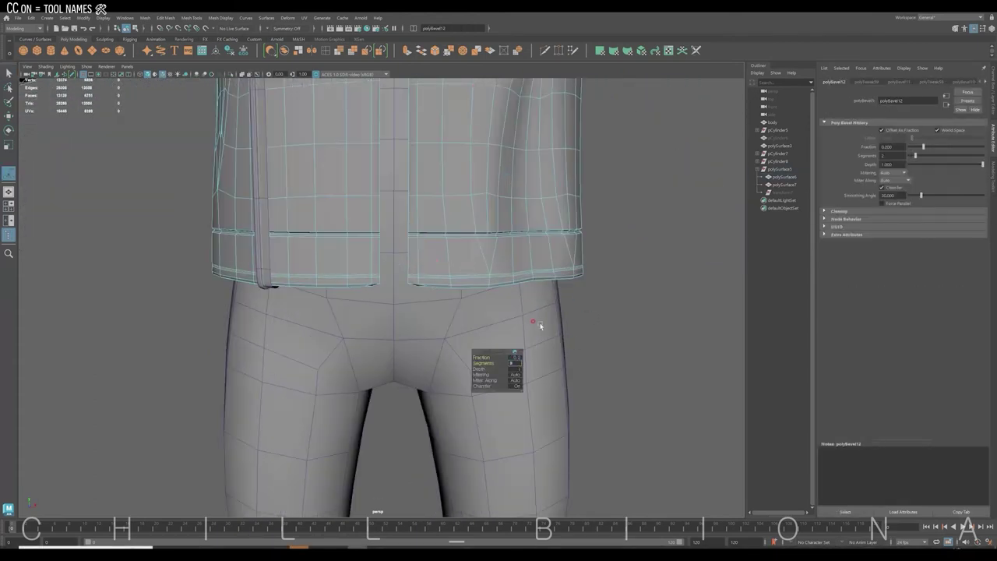
{"action": "scroll", "coordinate": [540, 325], "scroll_direction": "up", "scroll_amount": 3}
{"action": "key", "text": "w"}
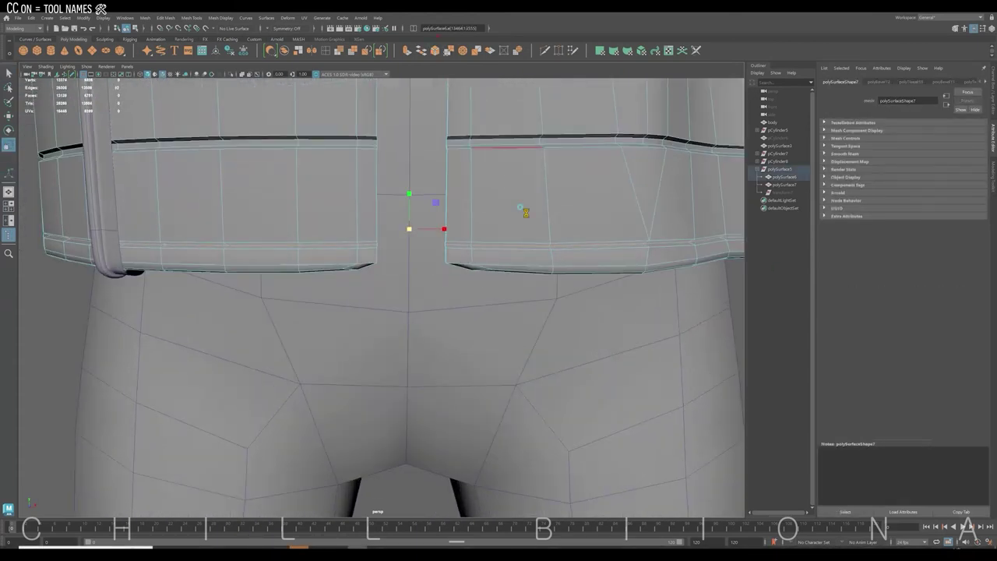
{"action": "key", "text": "ctrl+b"}
{"action": "scroll", "coordinate": [520, 206], "scroll_direction": "down", "scroll_amount": 3}
Step: Bevel the edge loop along the shoulder seam
{"action": "left_click_drag", "start_coordinate": [456, 296], "coordinate": [482, 357], "text": "alt"}
{"action": "scroll", "coordinate": [483, 357], "scroll_direction": "up", "scroll_amount": 3}
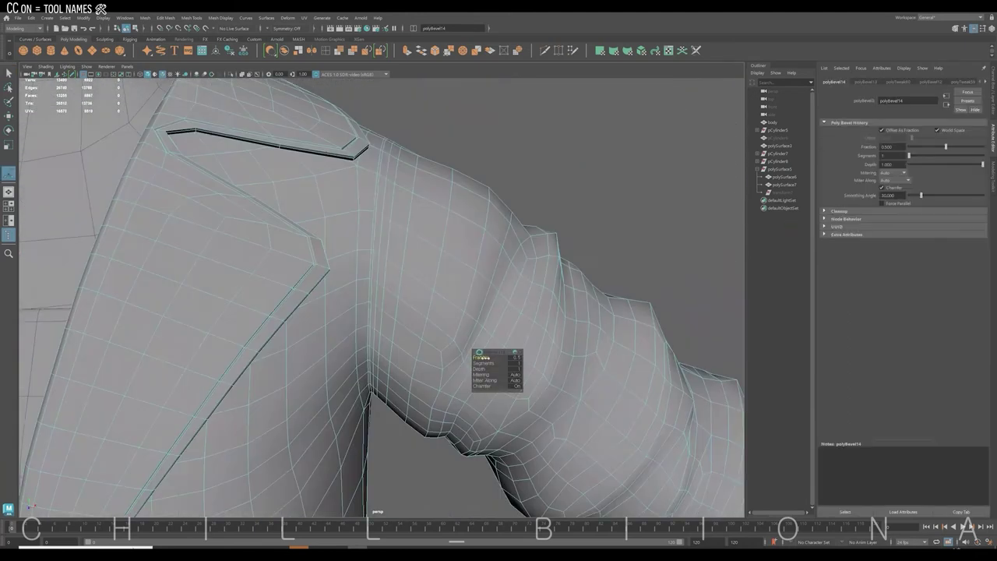
{"action": "double_click", "coordinate": [376, 195]}
{"action": "key", "text": "ctrl+b"}
{"action": "scroll", "coordinate": [520, 140], "scroll_direction": "down", "scroll_amount": 3}
{"action": "scroll", "coordinate": [493, 360], "scroll_direction": "up", "scroll_amount": 3}
{"action": "mouse_move", "coordinate": [330, 161]}
{"action": "left_mouse_down", "text": "alt"}
{"action": "mouse_move", "coordinate": [494, 360]}
{"action": "mouse_move", "coordinate": [297, 190]}
{"action": "left_mouse_up", "text": "alt"}
{"action": "scroll", "coordinate": [493, 359], "scroll_direction": "up", "scroll_amount": 3}
{"action": "key", "text": "w"}
{"action": "scroll", "coordinate": [493, 360], "scroll_direction": "down", "scroll_amount": 3}
{"action": "scroll", "coordinate": [297, 190], "scroll_direction": "up", "scroll_amount": 3}
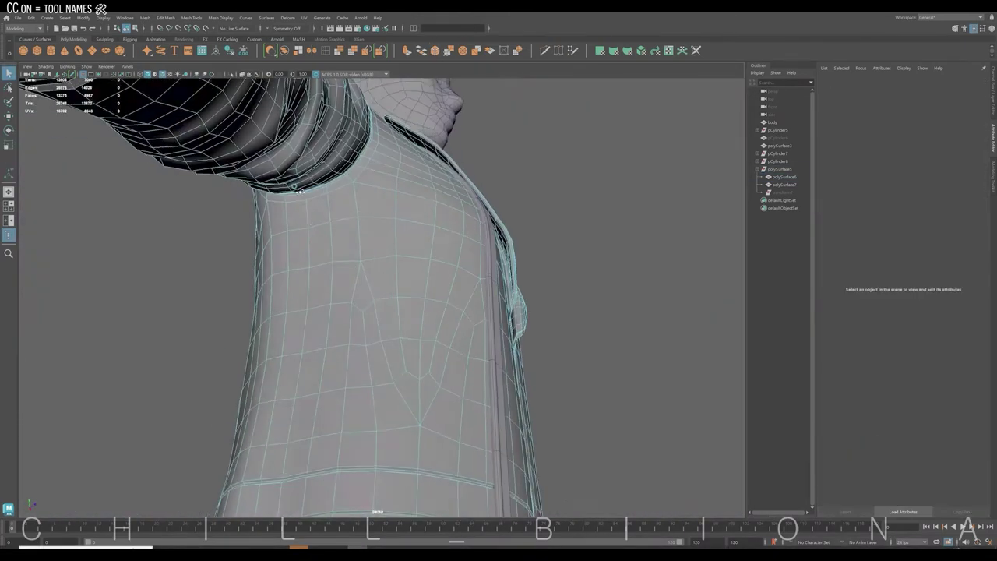
Step: Bevel the edge loop running down the jacket's side
{"action": "double_click", "coordinate": [298, 191]}
{"action": "scroll", "coordinate": [356, 274], "scroll_direction": "down", "scroll_amount": 3}
{"action": "key", "text": "ctrl+b"}
{"action": "scroll", "coordinate": [495, 370], "scroll_direction": "up", "scroll_amount": 3}
{"action": "scroll", "coordinate": [341, 325], "scroll_direction": "down", "scroll_amount": 3}
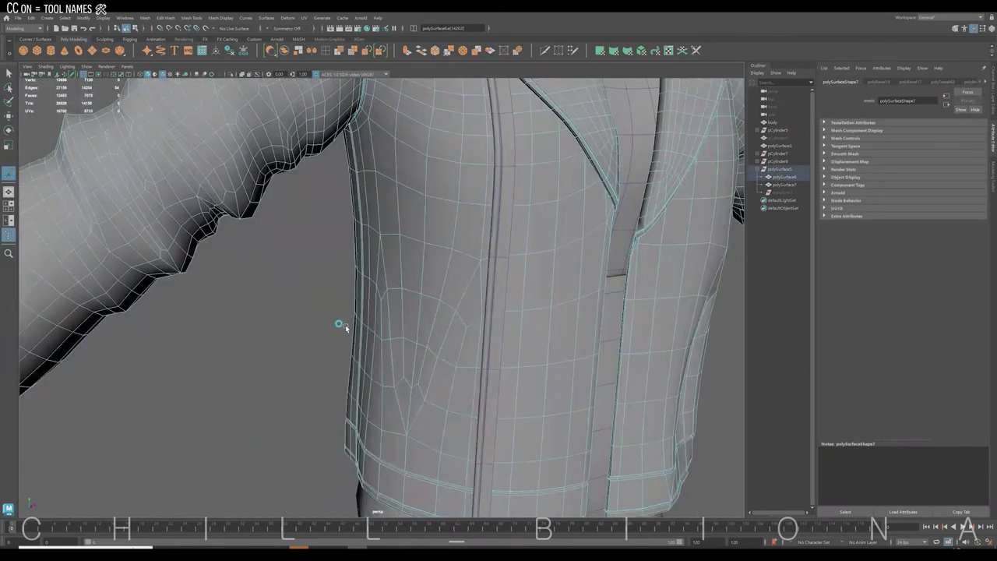
{"action": "left_click_drag", "start_coordinate": [341, 325], "coordinate": [323, 327], "text": "alt"}
{"action": "scroll", "coordinate": [522, 280], "scroll_direction": "up", "scroll_amount": 3}
Step: Bevel the underarm edge loop and clear the selection
{"action": "left_click", "coordinate": [522, 280]}
{"action": "scroll", "coordinate": [522, 281], "scroll_direction": "down", "scroll_amount": 3}
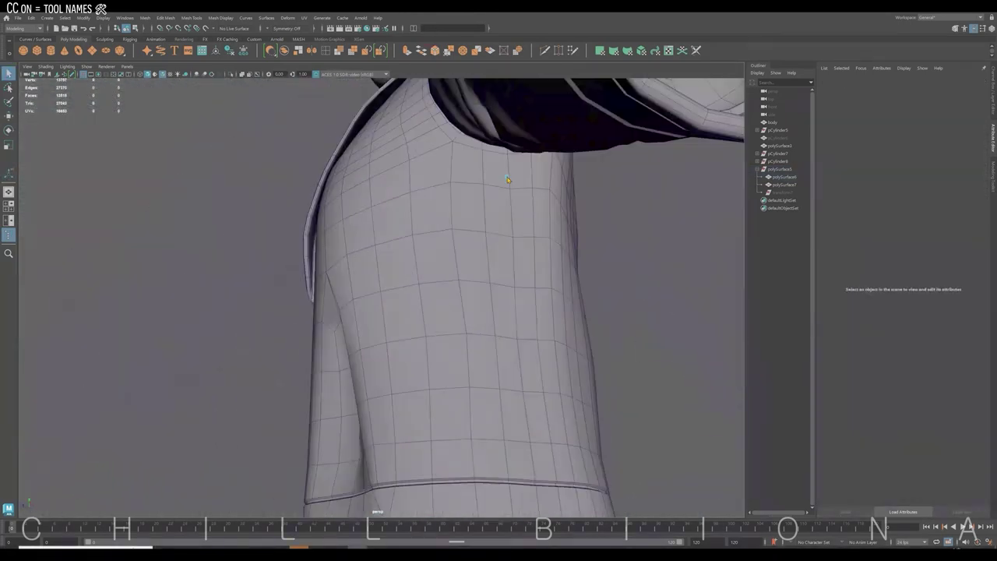
{"action": "left_click", "coordinate": [485, 279]}
{"action": "mouse_move", "coordinate": [485, 278]}
{"action": "left_mouse_down", "text": "alt"}
{"action": "mouse_move", "coordinate": [517, 289]}
{"action": "mouse_move", "coordinate": [476, 355]}
{"action": "left_mouse_up", "text": "alt"}
{"action": "key", "text": "ctrl+b"}
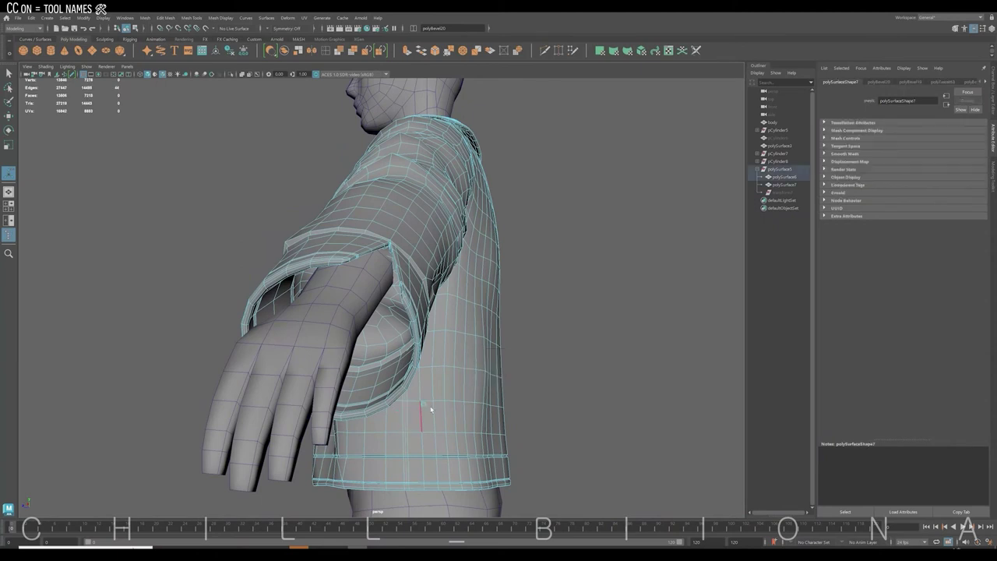
{"action": "mouse_move", "coordinate": [429, 407]}
{"action": "left_mouse_down", "text": "alt"}
{"action": "mouse_move", "coordinate": [530, 412]}
{"action": "mouse_move", "coordinate": [590, 372]}
{"action": "mouse_move", "coordinate": [467, 402]}
{"action": "left_mouse_up", "text": "alt"}
{"action": "left_click", "coordinate": [590, 372]}
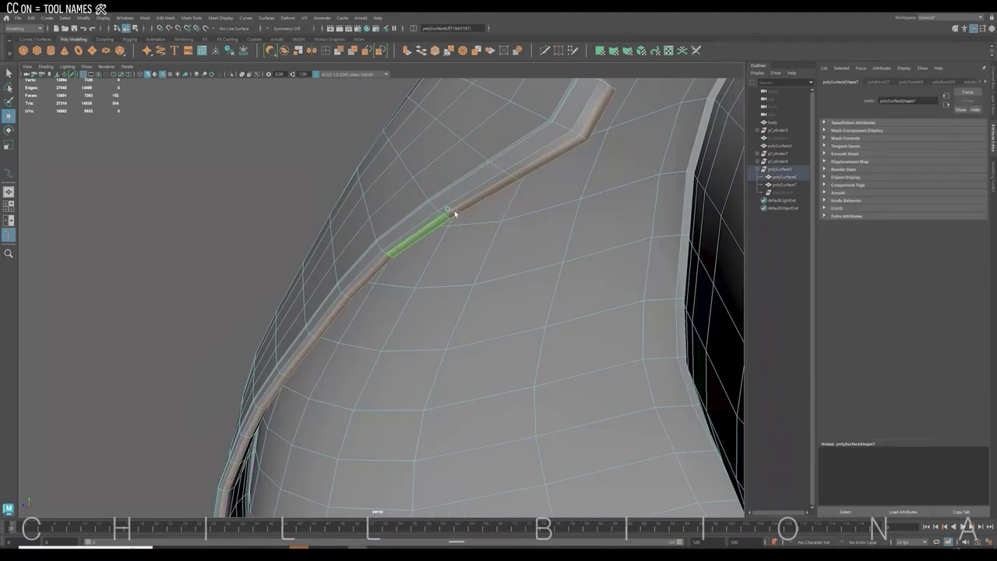
Step: Hide the jacket and select faces of the thin front trim strip
{"action": "right_click_drag", "start_coordinate": [545, 167], "coordinate": [616, 194]}
{"action": "mouse_move", "coordinate": [616, 194]}
{"action": "left_mouse_down", "text": "alt"}
{"action": "mouse_move", "coordinate": [436, 252]}
{"action": "mouse_move", "coordinate": [520, 218]}
{"action": "mouse_move", "coordinate": [436, 257]}
{"action": "left_mouse_up", "text": "alt"}
{"action": "right_click_drag", "start_coordinate": [479, 222], "coordinate": [468, 258]}
{"action": "left_click_drag", "start_coordinate": [467, 257], "coordinate": [518, 314], "text": "alt"}
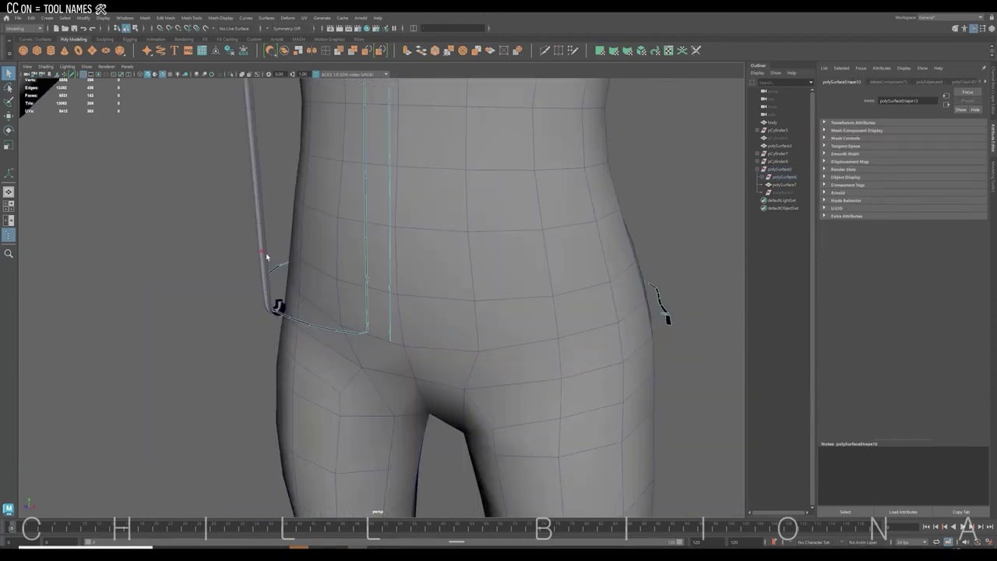
{"action": "scroll", "coordinate": [518, 313], "scroll_direction": "down", "scroll_amount": 5}
{"action": "left_click", "coordinate": [392, 356]}
{"action": "mouse_move", "coordinate": [392, 356]}
{"action": "left_mouse_down", "text": "alt"}
{"action": "mouse_move", "coordinate": [243, 150]}
{"action": "mouse_move", "coordinate": [424, 349]}
{"action": "left_mouse_up", "text": "alt"}
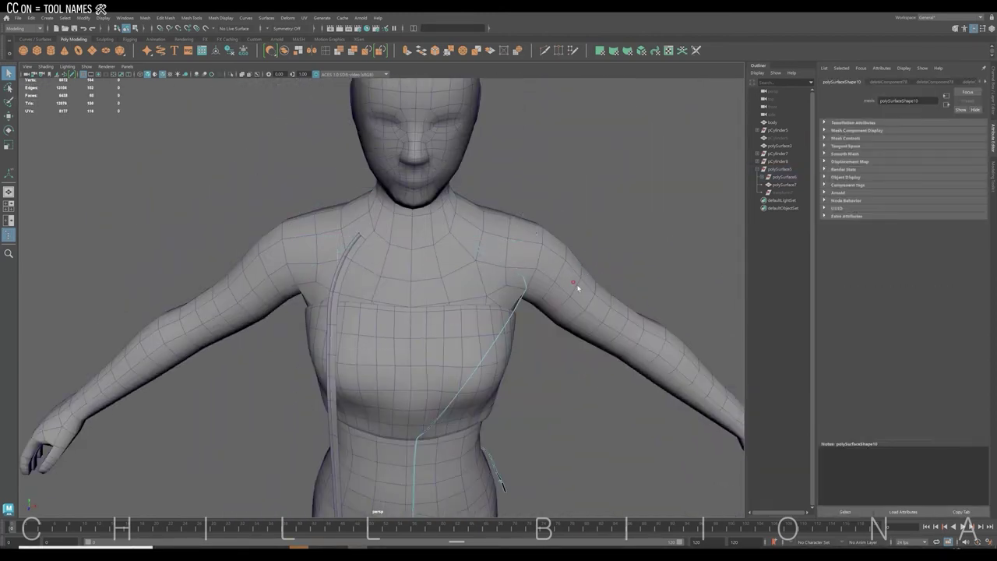
Step: Add the strip's lower-end and lapel faces, then extrude them for thickness
{"action": "left_click_drag", "start_coordinate": [578, 288], "coordinate": [511, 285], "text": "alt"}
{"action": "left_click_drag", "start_coordinate": [563, 199], "coordinate": [468, 272], "text": "alt"}
{"action": "scroll", "coordinate": [468, 272], "scroll_direction": "up", "scroll_amount": 3}
{"action": "left_click_drag", "start_coordinate": [452, 338], "coordinate": [603, 473]}
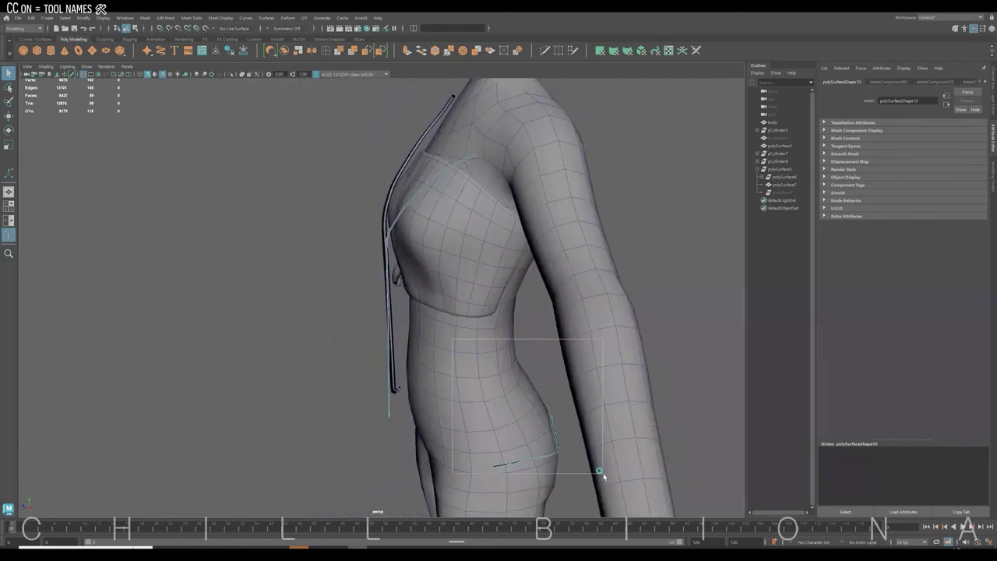
{"action": "scroll", "coordinate": [466, 155], "scroll_direction": "down", "scroll_amount": 3}
{"action": "left_click", "coordinate": [466, 155]}
{"action": "key", "text": "w"}
{"action": "scroll", "coordinate": [525, 188], "scroll_direction": "up", "scroll_amount": 3}
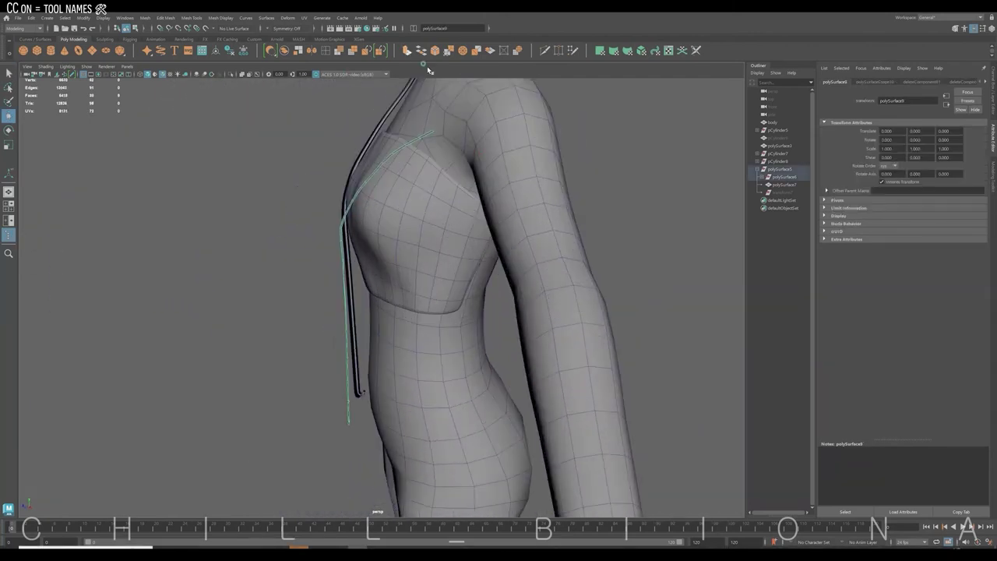
{"action": "key", "text": "ctrl+e"}
Step: Adjust the vertices at the strip's shoulder end
{"action": "left_click_drag", "start_coordinate": [483, 360], "coordinate": [473, 296], "text": "alt"}
{"action": "scroll", "coordinate": [556, 378], "scroll_direction": "up", "scroll_amount": 5}
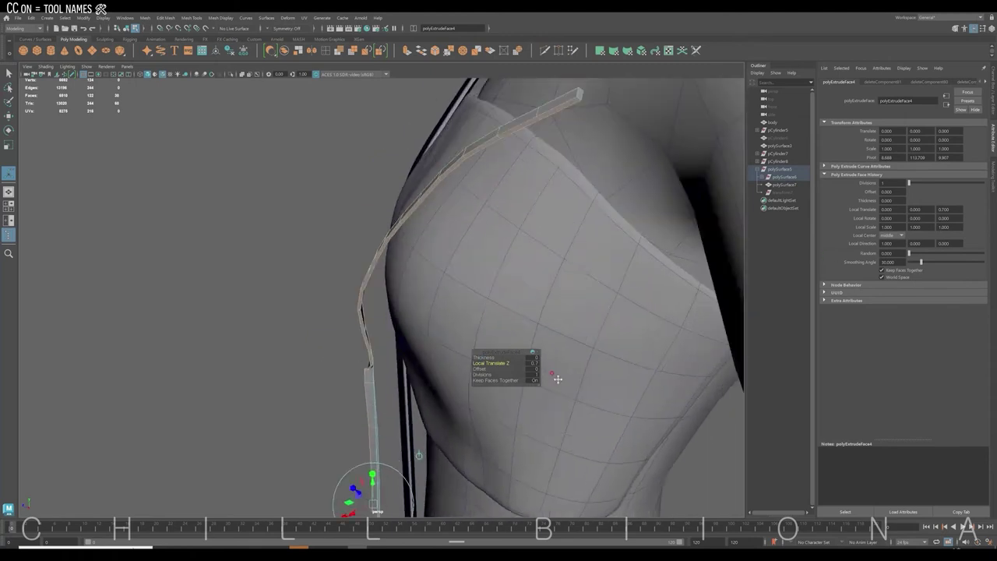
{"action": "left_click_drag", "start_coordinate": [556, 379], "coordinate": [544, 320], "text": "alt"}
{"action": "right_click_drag", "start_coordinate": [492, 212], "coordinate": [511, 200]}
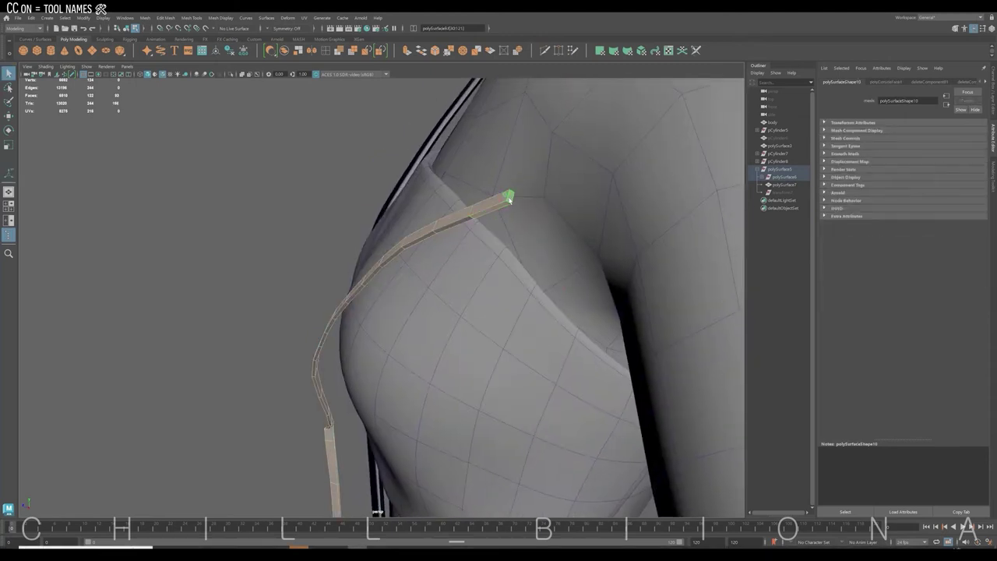
{"action": "scroll", "coordinate": [514, 207], "scroll_direction": "down", "scroll_amount": 3}
{"action": "middle_click_drag", "start_coordinate": [514, 206], "coordinate": [545, 140], "text": "alt"}
{"action": "scroll", "coordinate": [596, 270], "scroll_direction": "up", "scroll_amount": 3}
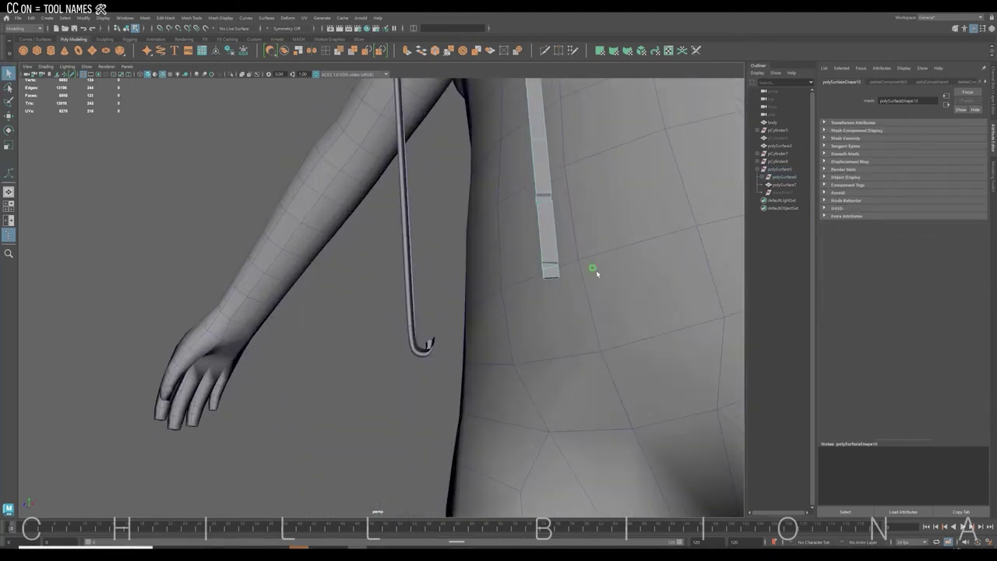
{"action": "scroll", "coordinate": [570, 288], "scroll_direction": "down", "scroll_amount": 3}
{"action": "scroll", "coordinate": [507, 216], "scroll_direction": "up", "scroll_amount": 3}
Step: Frame the thickened strip and show the jacket again
{"action": "left_click_drag", "start_coordinate": [508, 216], "coordinate": [256, 414], "text": "alt"}
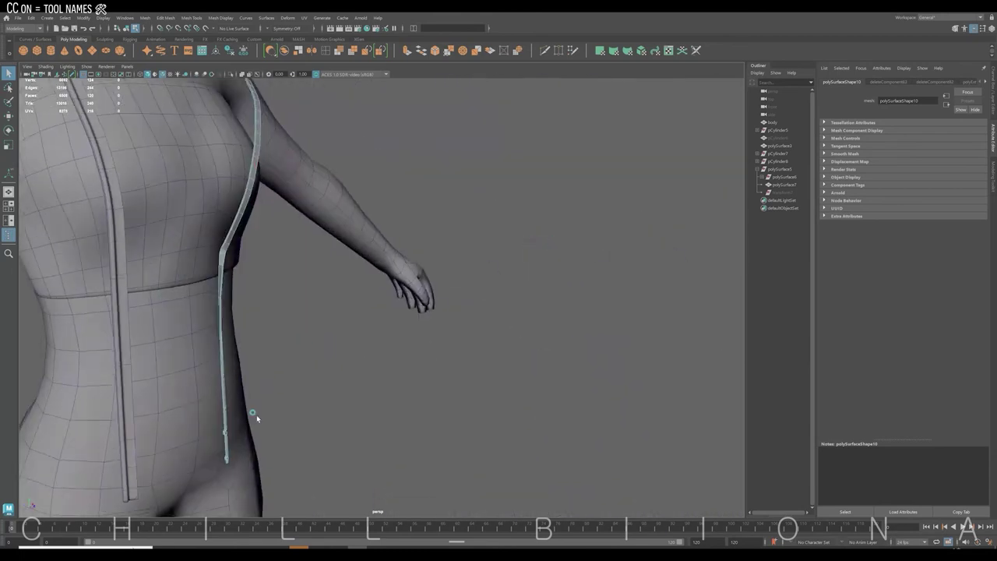
{"action": "middle_click_drag", "start_coordinate": [256, 414], "coordinate": [468, 131], "text": "alt"}
{"action": "left_click", "coordinate": [315, 105]}
{"action": "key", "text": "f"}
{"action": "left_click", "coordinate": [767, 190]}
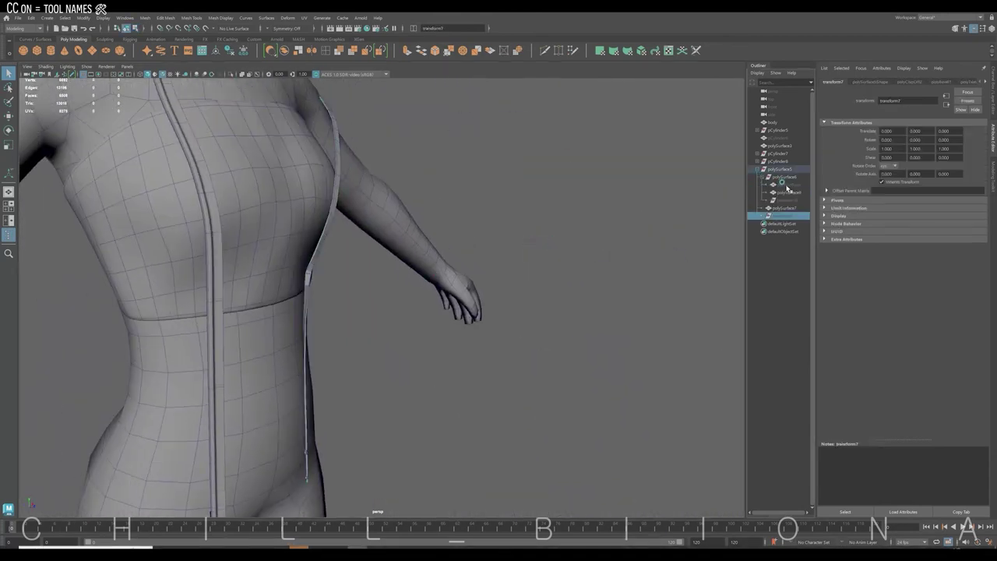
{"action": "scroll", "coordinate": [520, 236], "scroll_direction": "up", "scroll_amount": 3}
Step: Frame the jacket front and orbit around its front seam and side
{"action": "key", "text": "f"}
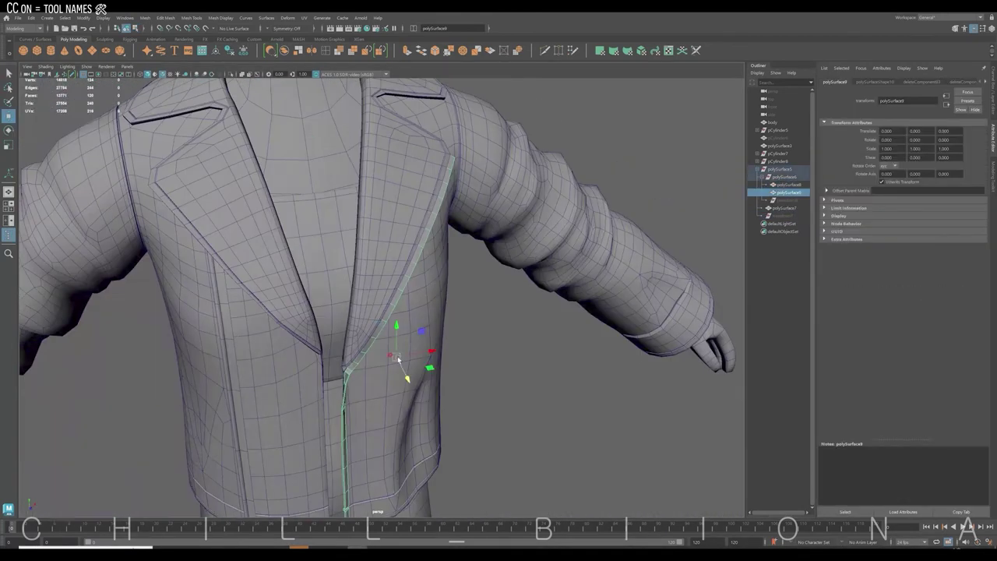
{"action": "mouse_move", "coordinate": [413, 357]}
{"action": "left_mouse_down", "text": "alt"}
{"action": "mouse_move", "coordinate": [413, 423]}
{"action": "mouse_move", "coordinate": [399, 431]}
{"action": "left_mouse_up", "text": "alt"}
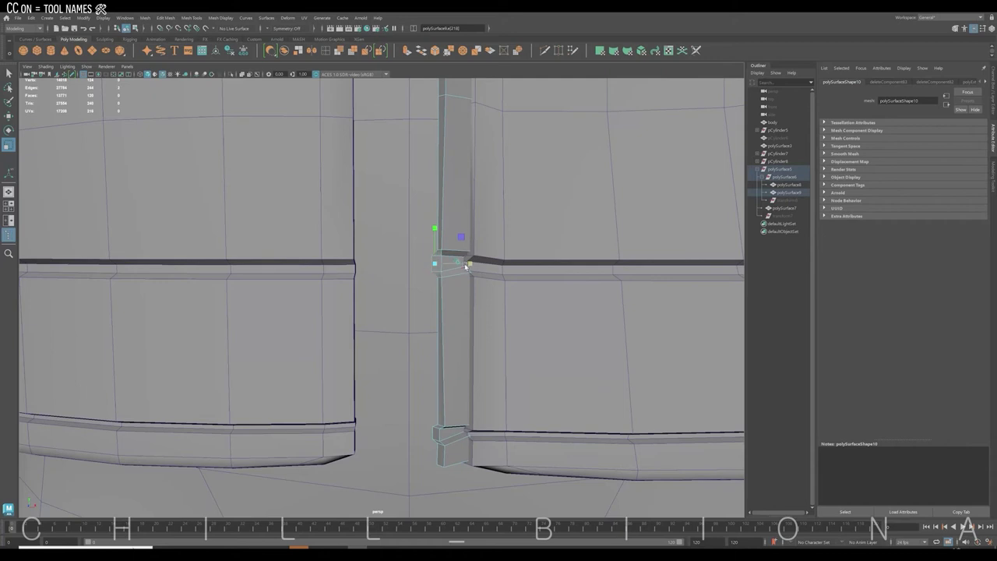
{"action": "left_click_drag", "start_coordinate": [453, 266], "coordinate": [346, 368], "text": "alt"}
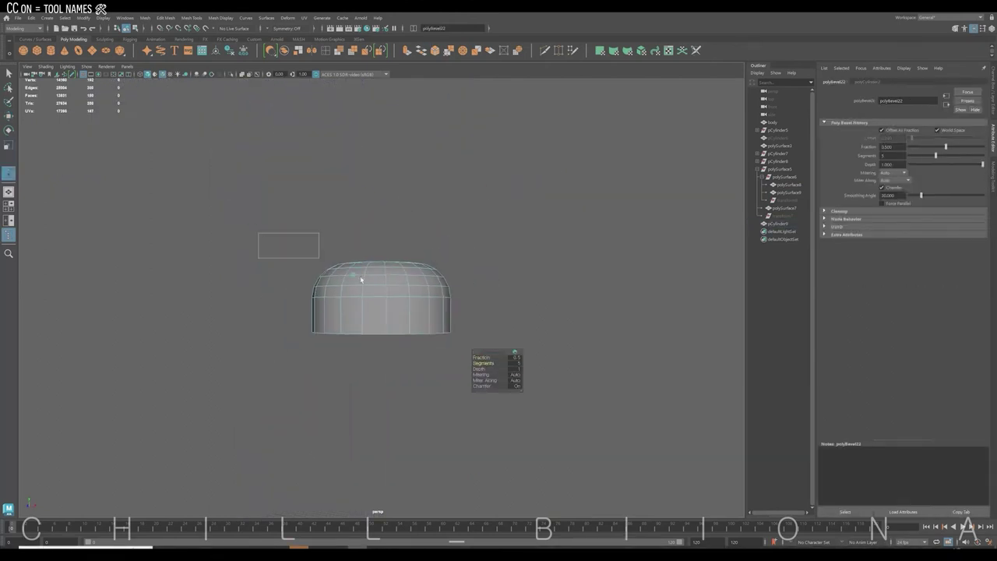
Step: Select the button cylinders at the sleeve cuff
{"action": "left_click_drag", "start_coordinate": [385, 274], "coordinate": [409, 279], "text": "alt"}
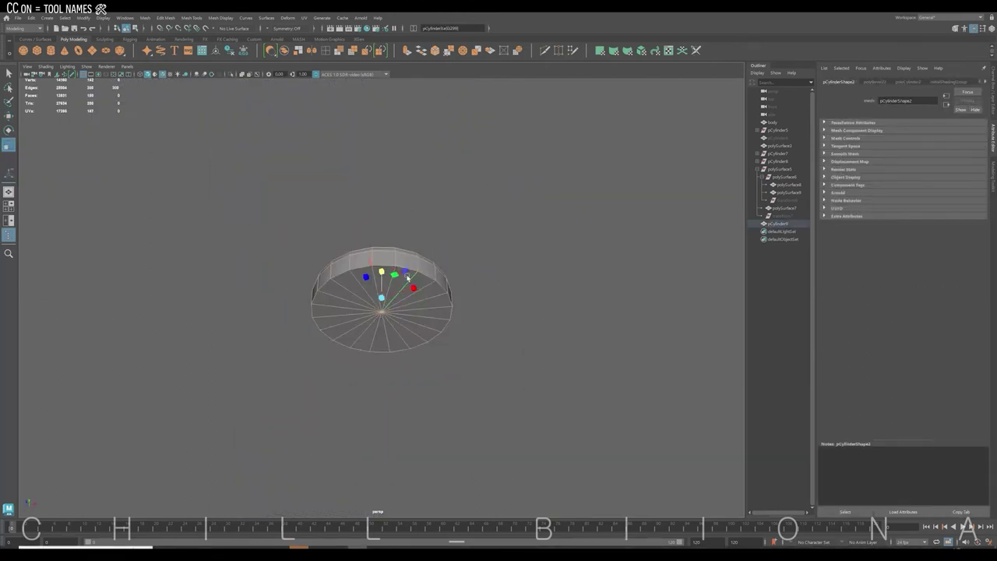
{"action": "right_click", "coordinate": [408, 278]}
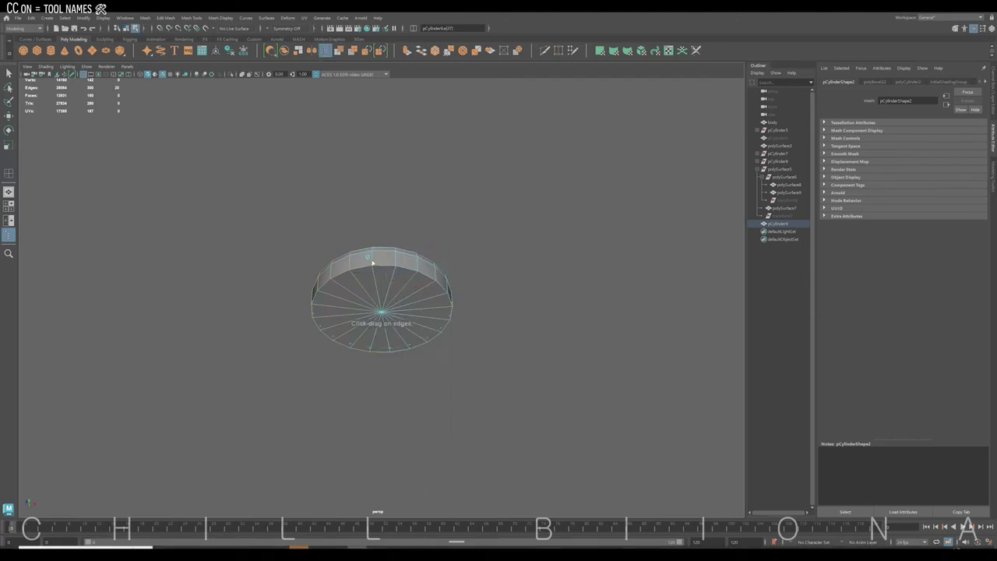
{"action": "scroll", "coordinate": [373, 264], "scroll_direction": "up", "scroll_amount": 3}
{"action": "right_click_drag", "start_coordinate": [383, 283], "coordinate": [380, 307]}
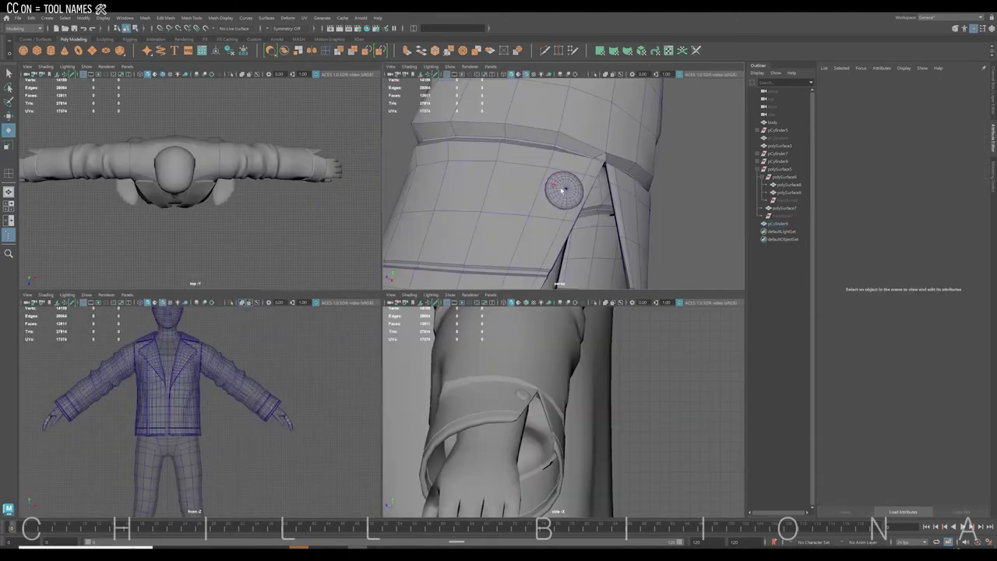
{"action": "left_click", "coordinate": [546, 184]}
{"action": "key", "text": "e"}
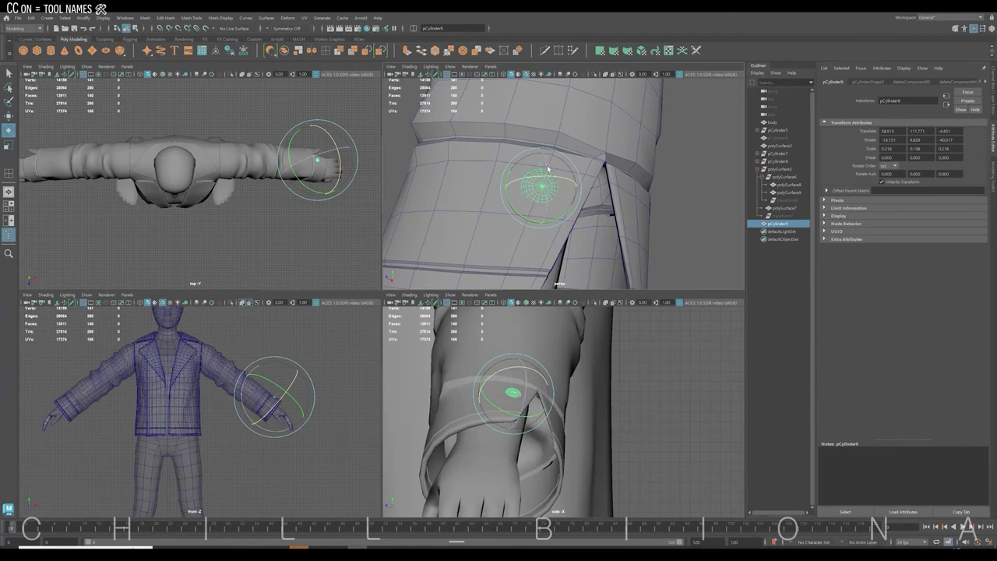
{"action": "key", "text": "w"}
{"action": "mouse_move", "coordinate": [549, 169]}
{"action": "left_mouse_down", "text": "alt"}
{"action": "mouse_move", "coordinate": [568, 195]}
{"action": "mouse_move", "coordinate": [556, 185]}
{"action": "mouse_move", "coordinate": [514, 212]}
{"action": "mouse_move", "coordinate": [537, 194]}
{"action": "left_mouse_up", "text": "alt"}
{"action": "left_click", "coordinate": [592, 216]}
{"action": "left_click", "coordinate": [555, 184]}
{"action": "scroll", "coordinate": [148, 250], "scroll_direction": "up", "scroll_amount": 5}
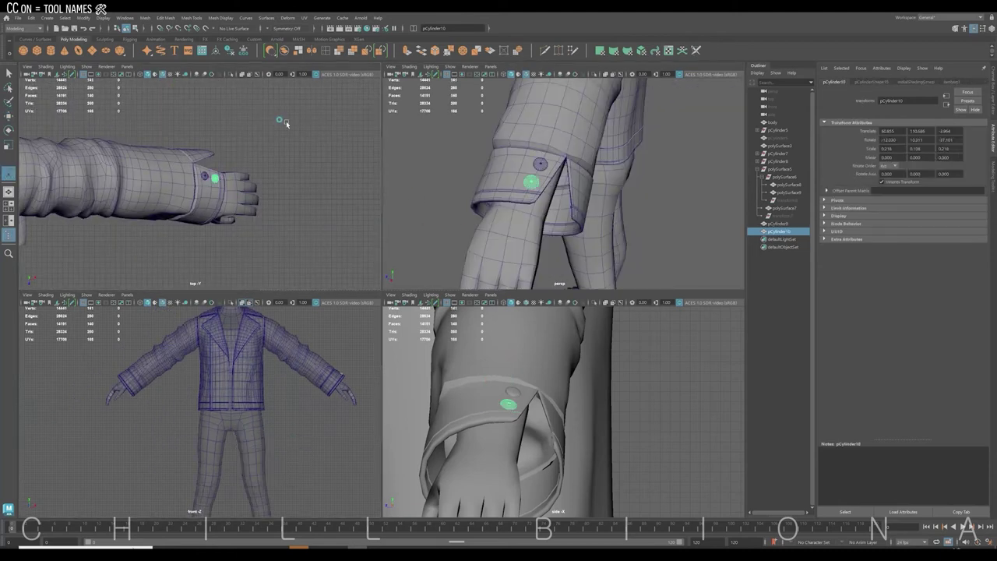
Step: Duplicate the button twice and rotate the new copies for their placements
{"action": "key", "text": "ctrl+d"}
{"action": "key", "text": "f"}
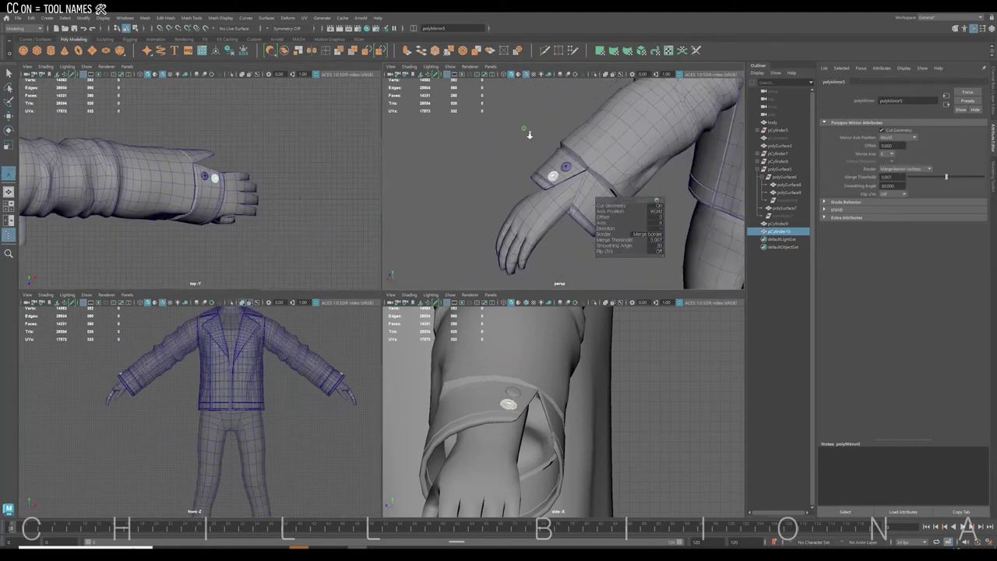
{"action": "mouse_move", "coordinate": [613, 193]}
{"action": "left_mouse_down", "text": "alt"}
{"action": "mouse_move", "coordinate": [530, 218]}
{"action": "mouse_move", "coordinate": [557, 168]}
{"action": "left_mouse_up", "text": "alt"}
{"action": "scroll", "coordinate": [518, 225], "scroll_direction": "down", "scroll_amount": 5}
{"action": "key", "text": "e"}
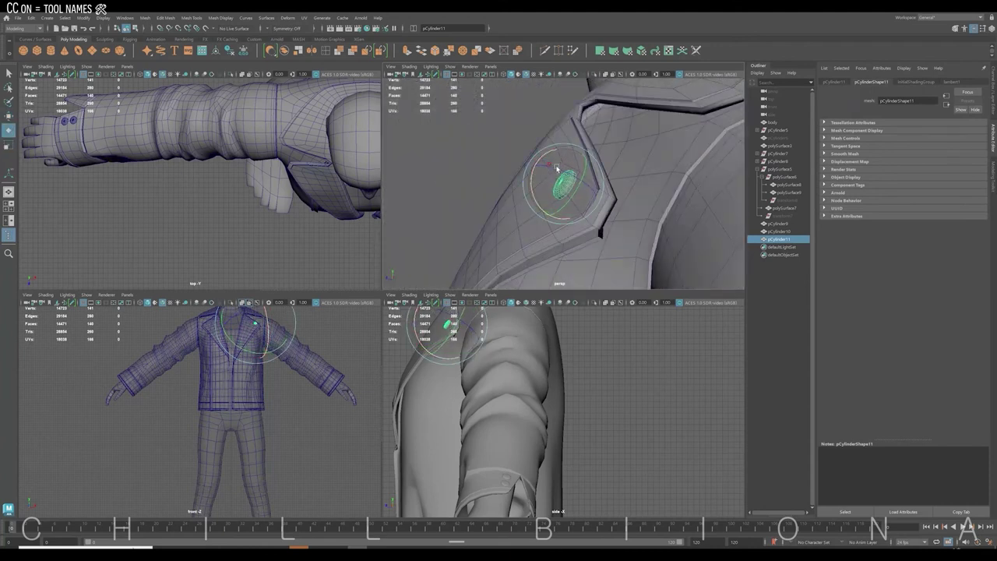
{"action": "key", "text": "ctrl+d"}
{"action": "key", "text": "w"}
{"action": "scroll", "coordinate": [563, 159], "scroll_direction": "down", "scroll_amount": 5}
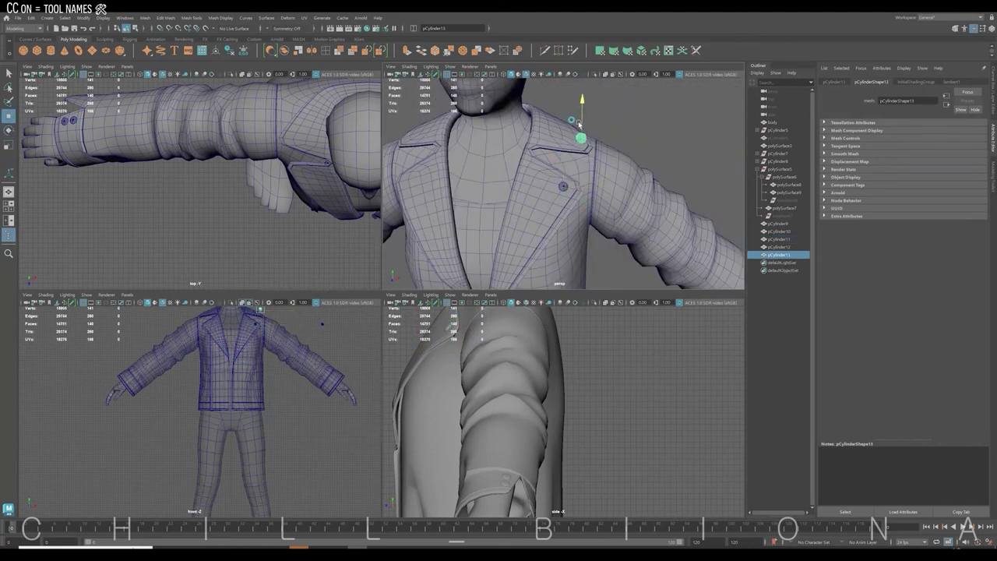
{"action": "key", "text": "e"}
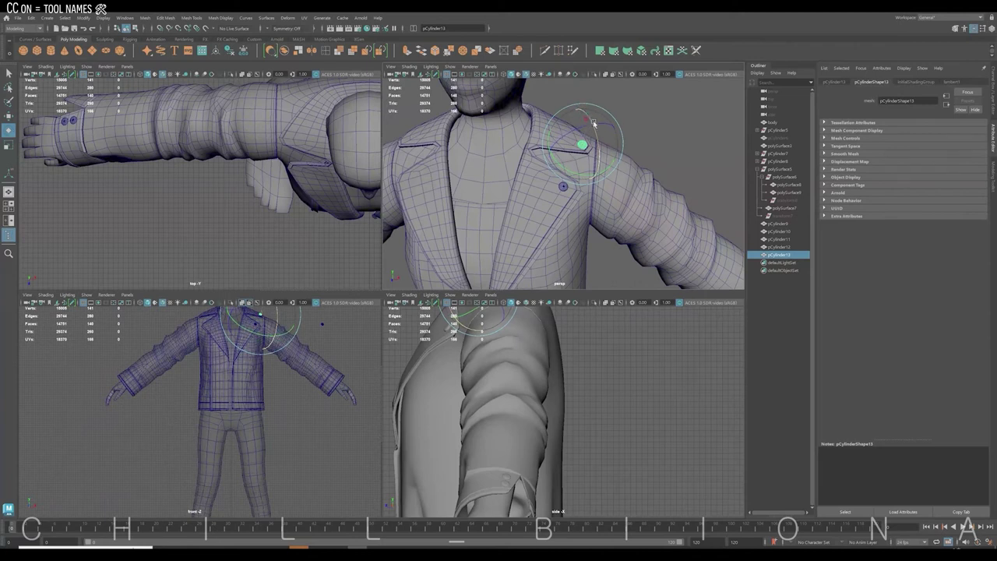
{"action": "scroll", "coordinate": [617, 168], "scroll_direction": "up", "scroll_amount": 2}
{"action": "scroll", "coordinate": [511, 208], "scroll_direction": "down", "scroll_amount": 5}
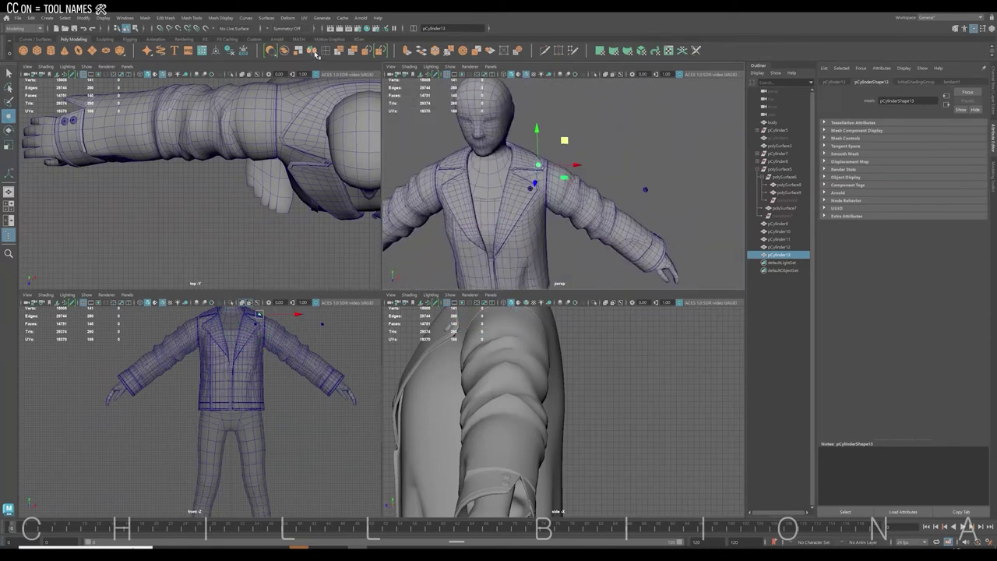
Step: Rotate the pCylinder12 button flush against the leather and move it onto the lower jacket front
{"action": "left_click", "coordinate": [315, 50]}
{"action": "left_click", "coordinate": [610, 169]}
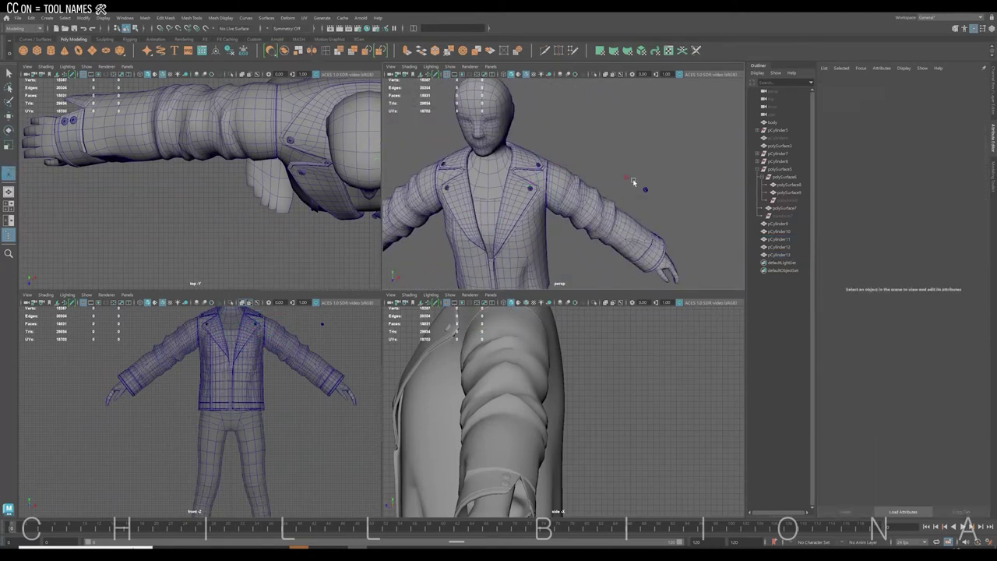
{"action": "left_click", "coordinate": [778, 247]}
{"action": "key", "text": "shift+f"}
{"action": "key", "text": "e"}
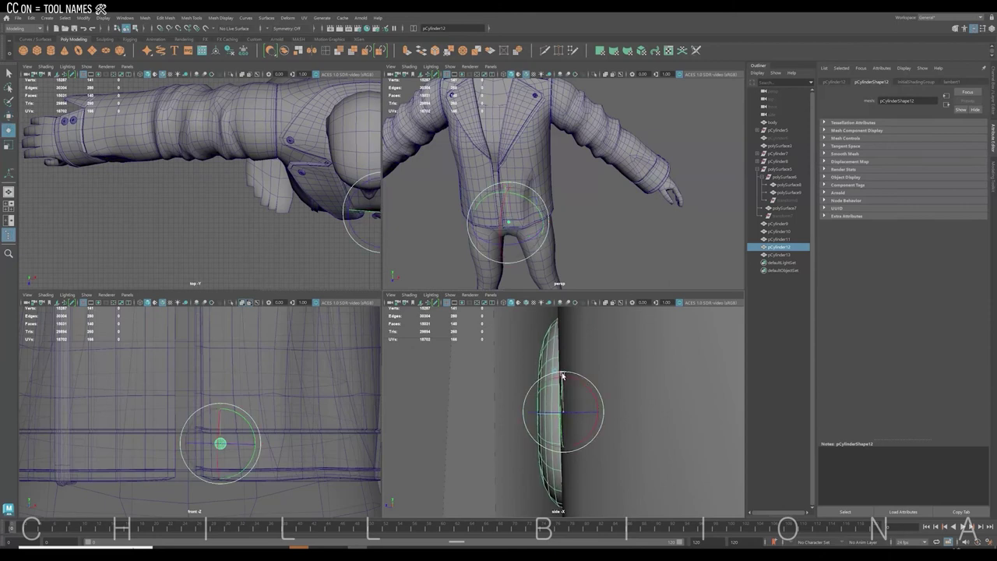
{"action": "left_click_drag", "start_coordinate": [563, 376], "coordinate": [527, 407]}
{"action": "key", "text": "w"}
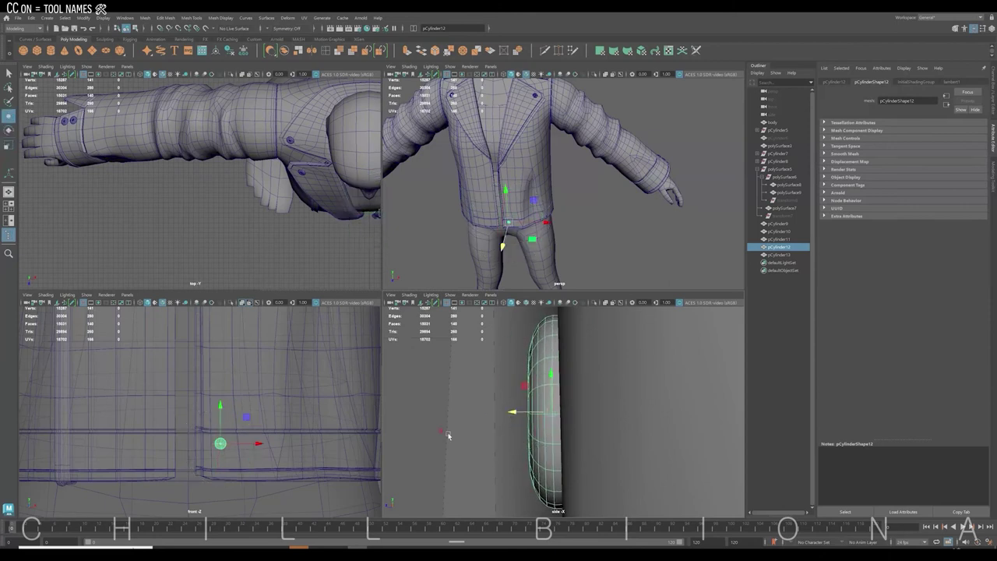
{"action": "scroll", "coordinate": [250, 356], "scroll_direction": "up", "scroll_amount": 3}
{"action": "middle_click_drag", "start_coordinate": [250, 356], "coordinate": [218, 396], "text": "alt"}
Step: Duplicate the lower button and place the copy below it near the waist
{"action": "key", "text": "ctrl+d"}
{"action": "left_click_drag", "start_coordinate": [243, 378], "coordinate": [246, 413]}
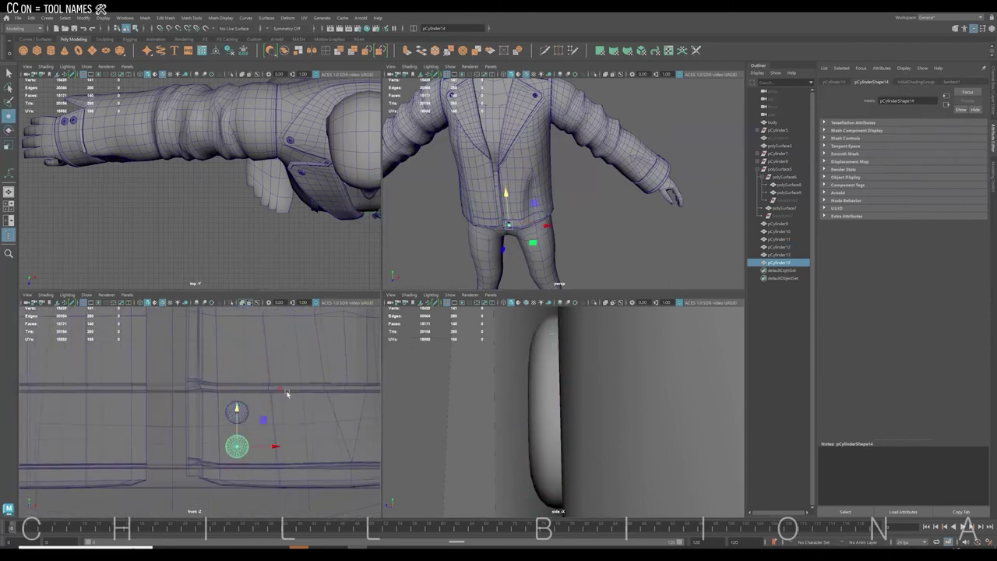
{"action": "scroll", "coordinate": [466, 247], "scroll_direction": "down", "scroll_amount": 3}
{"action": "left_click_drag", "start_coordinate": [465, 247], "coordinate": [519, 226], "text": "alt"}
{"action": "left_click", "coordinate": [519, 194]}
{"action": "key", "text": "space"}
Step: Apply Soften Edge shading to the jacket mesh
{"action": "key", "text": "f"}
{"action": "left_click", "coordinate": [220, 17]}
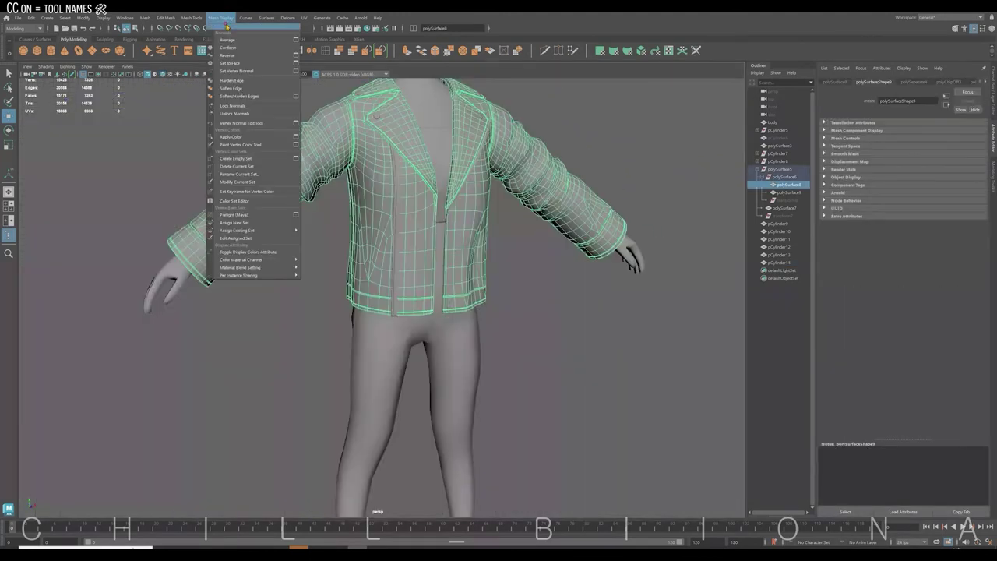
{"action": "left_click", "coordinate": [242, 92]}
{"action": "scroll", "coordinate": [583, 130], "scroll_direction": "up", "scroll_amount": 5}
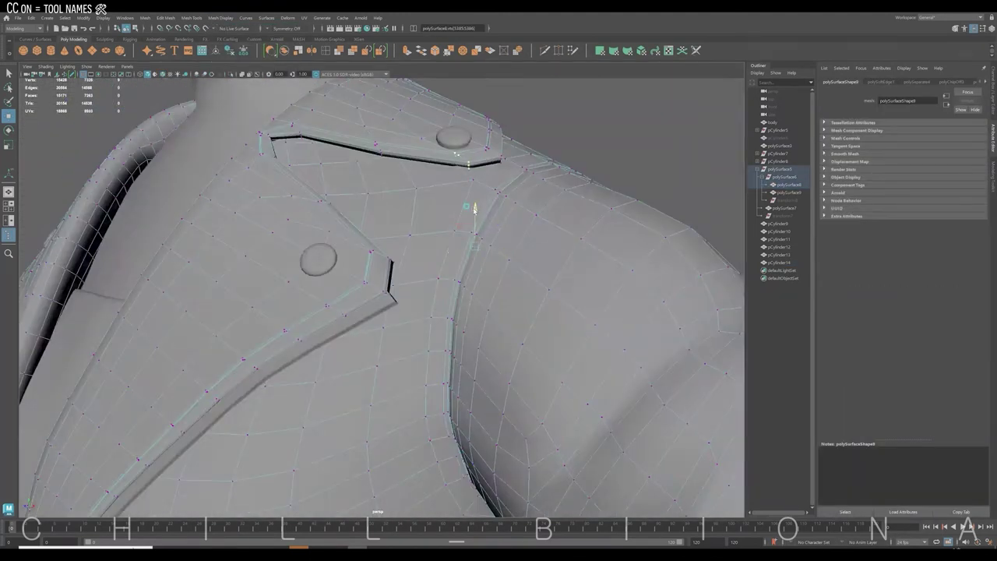
{"action": "left_click_drag", "start_coordinate": [467, 234], "coordinate": [452, 278], "text": "alt"}
{"action": "scroll", "coordinate": [438, 243], "scroll_direction": "down", "scroll_amount": 4}
{"action": "left_click_drag", "start_coordinate": [481, 233], "coordinate": [436, 233], "text": "alt"}
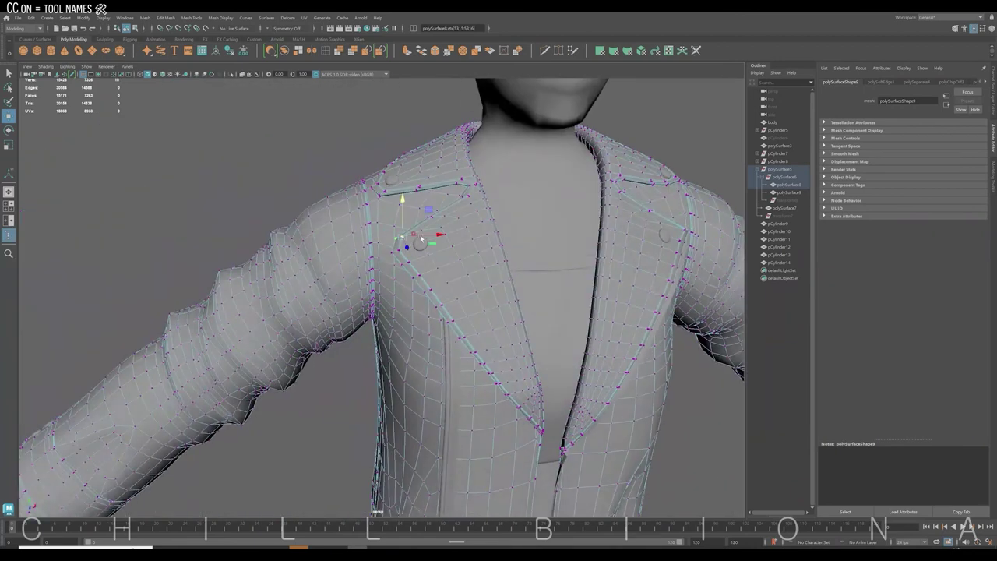
{"action": "scroll", "coordinate": [467, 250], "scroll_direction": "up", "scroll_amount": 5}
Step: Select the front zipper strip faces and smooth them
{"action": "left_click", "coordinate": [537, 172]}
{"action": "scroll", "coordinate": [585, 157], "scroll_direction": "up", "scroll_amount": 5}
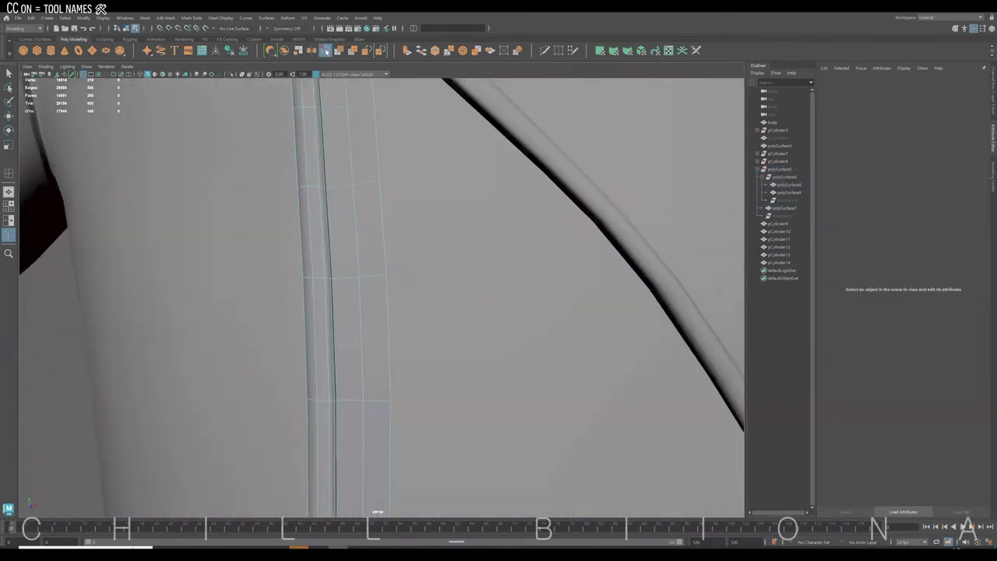
{"action": "left_click", "coordinate": [328, 115]}
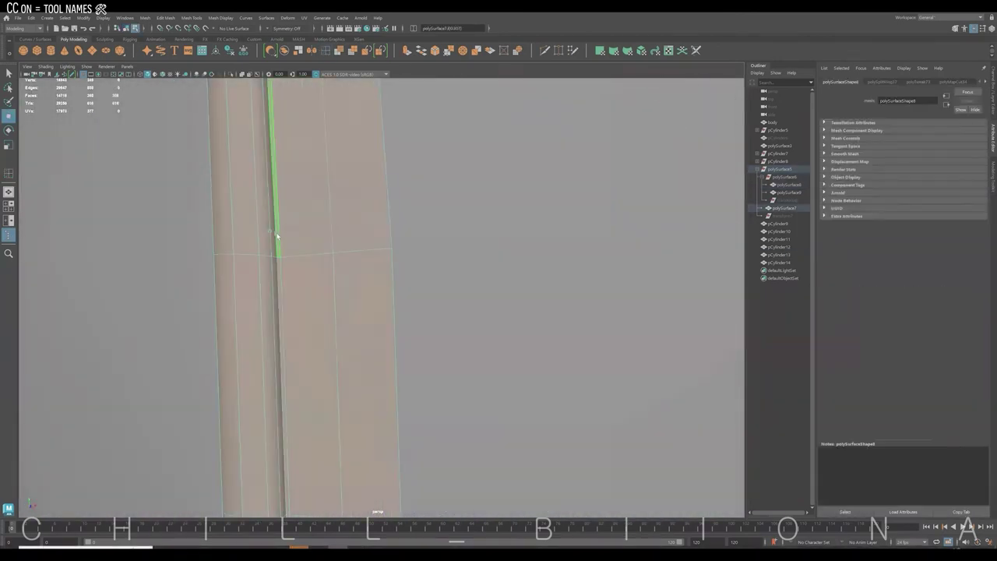
{"action": "left_click_drag", "start_coordinate": [283, 263], "coordinate": [342, 213], "text": "alt"}
{"action": "scroll", "coordinate": [342, 214], "scroll_direction": "down", "scroll_amount": 3}
{"action": "left_click", "coordinate": [368, 238]}
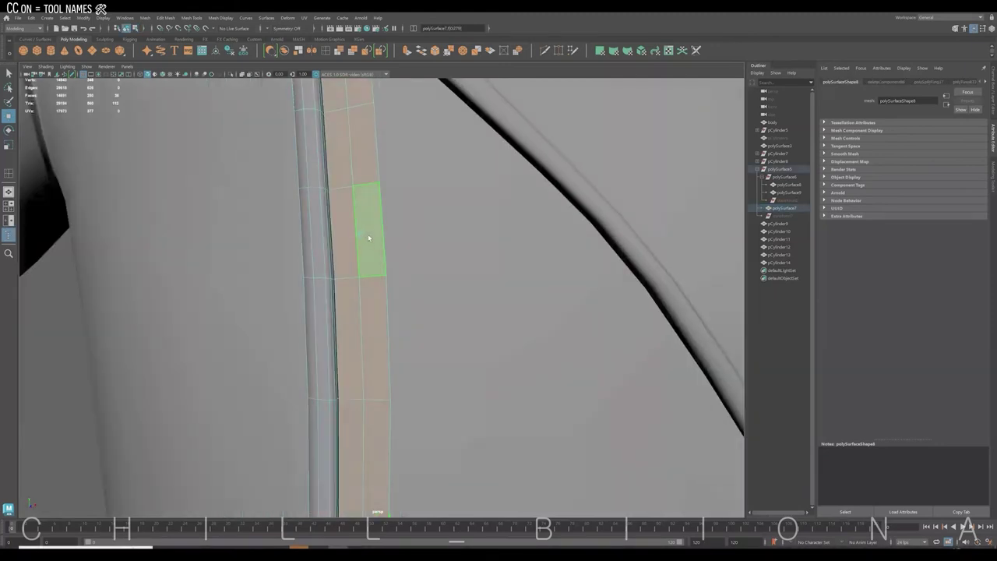
{"action": "left_click_drag", "start_coordinate": [568, 173], "coordinate": [435, 245], "text": "alt"}
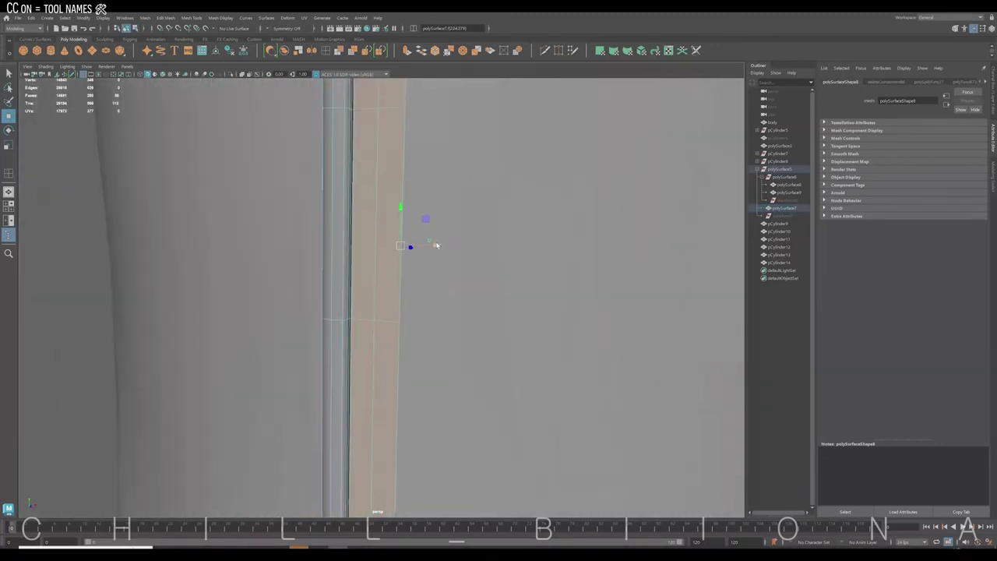
{"action": "right_click_drag", "start_coordinate": [407, 229], "coordinate": [405, 312], "text": "shift"}
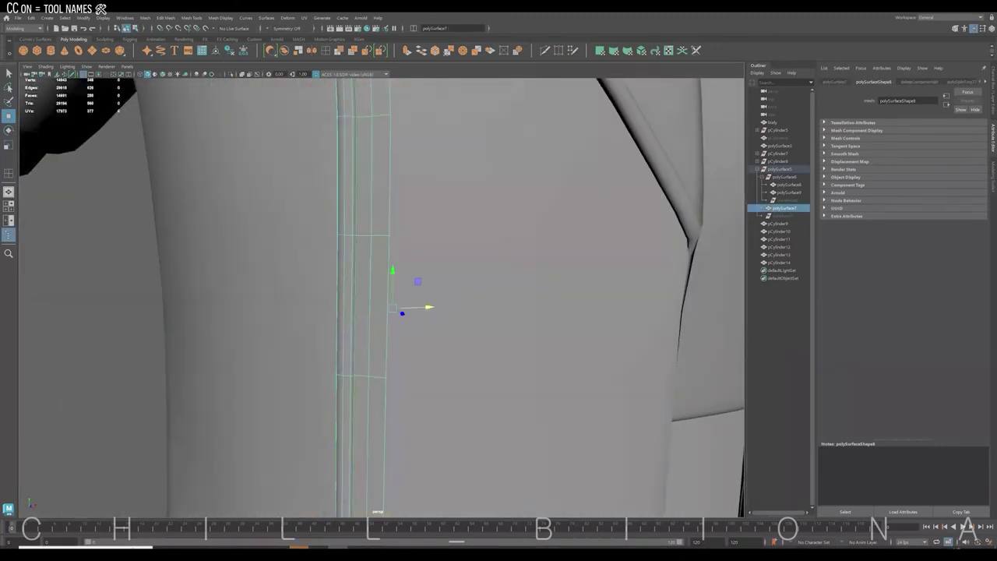
{"action": "scroll", "coordinate": [467, 234], "scroll_direction": "down", "scroll_amount": 5}
{"action": "scroll", "coordinate": [374, 296], "scroll_direction": "up", "scroll_amount": 5}
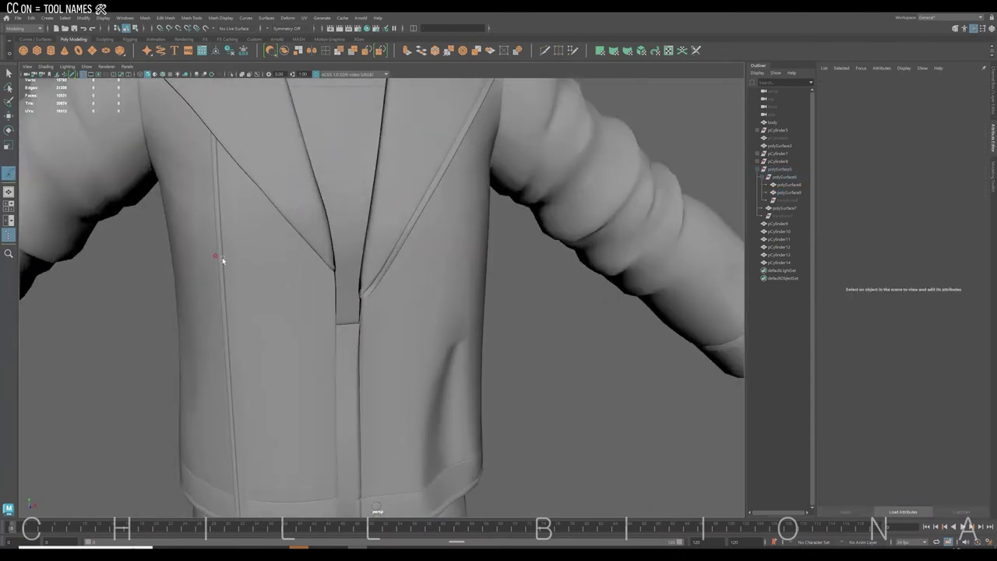
{"action": "left_click", "coordinate": [222, 257]}
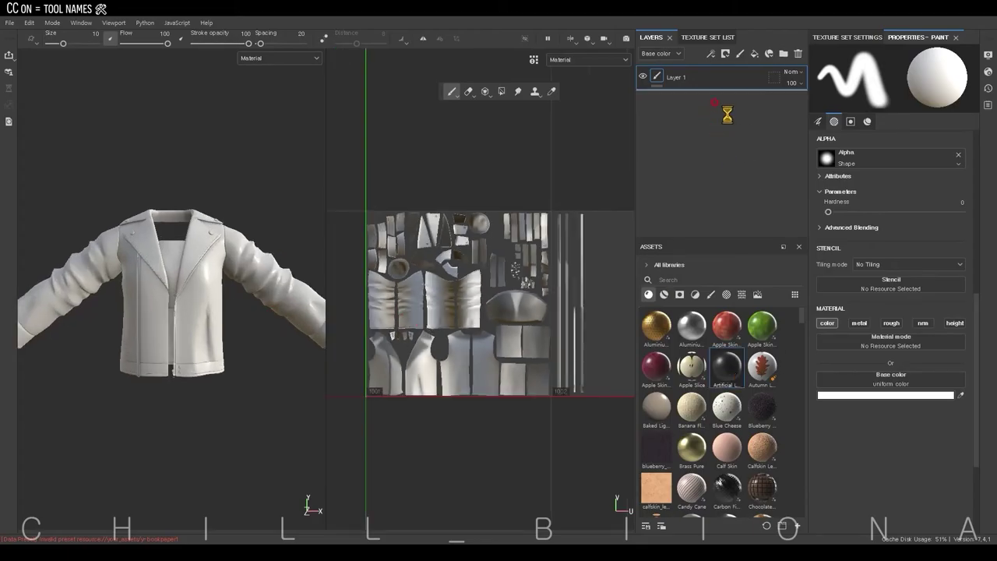
Step: Apply Artificial Leather to the jacket and try Polygon Fill in UV-island mode
{"action": "left_click", "coordinate": [783, 53]}
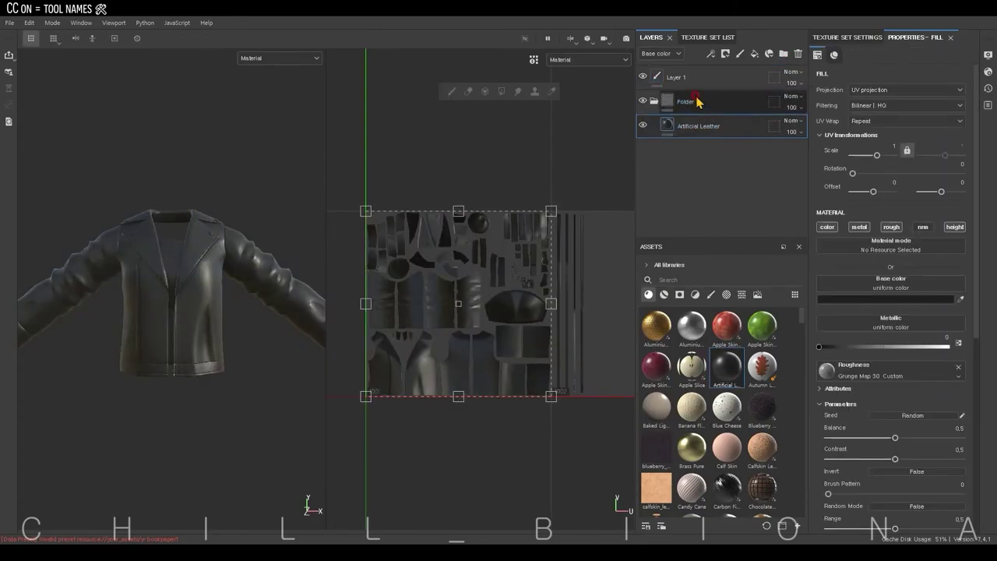
{"action": "left_click", "coordinate": [501, 91]}
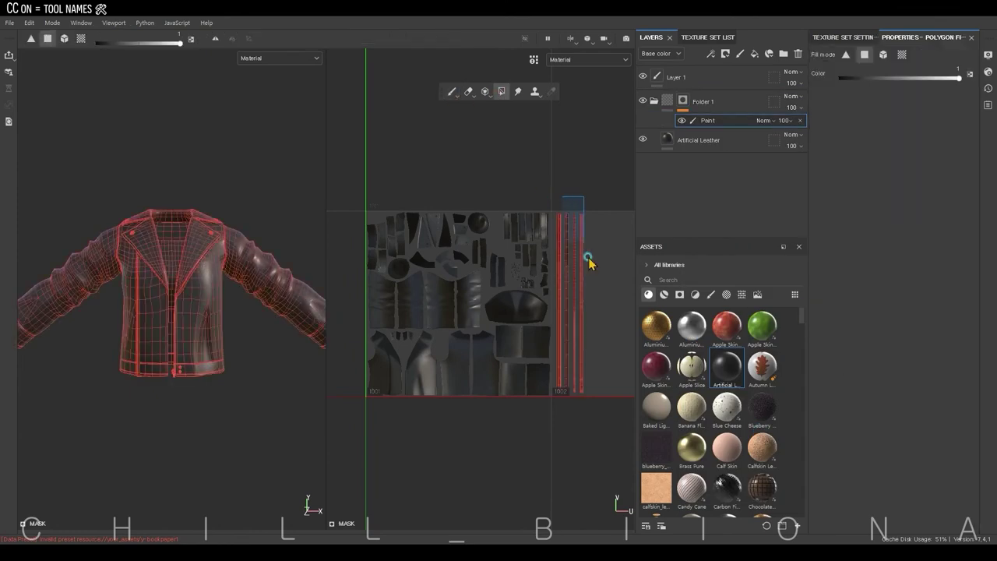
{"action": "key", "text": "4"}
{"action": "scroll", "coordinate": [523, 166], "scroll_direction": "up", "scroll_amount": 5}
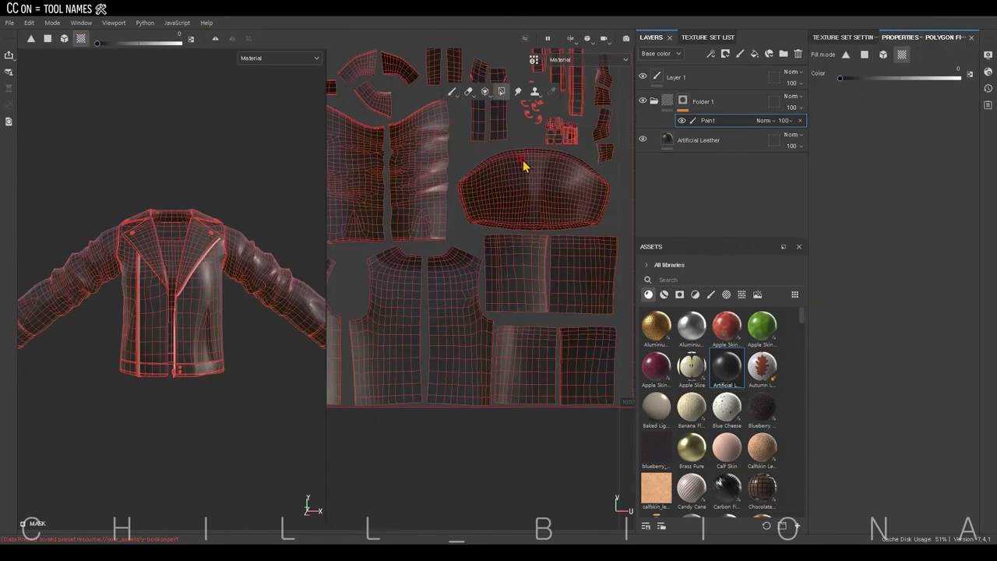
{"action": "scroll", "coordinate": [525, 147], "scroll_direction": "down", "scroll_amount": 4}
{"action": "scroll", "coordinate": [496, 247], "scroll_direction": "up", "scroll_amount": 1}
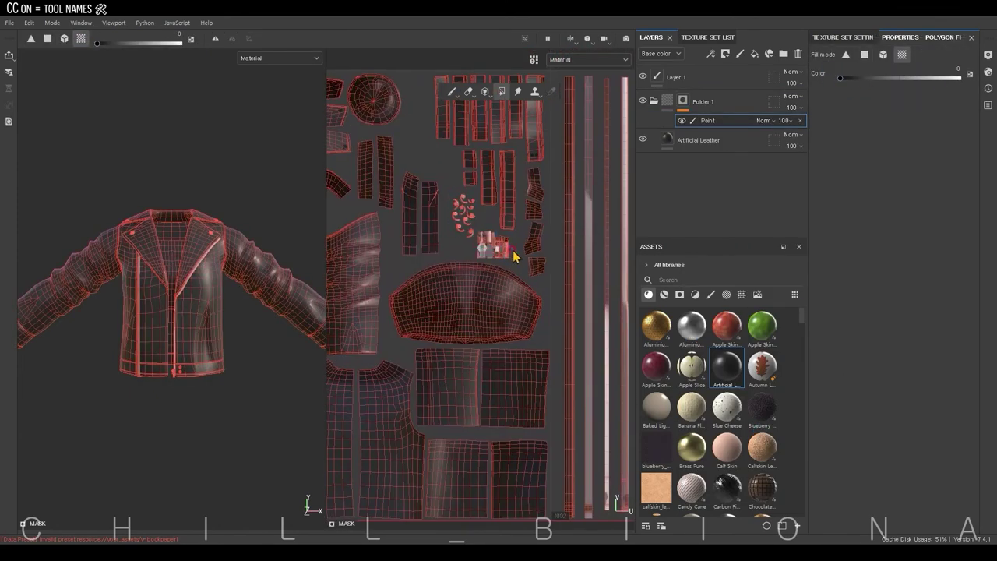
{"action": "scroll", "coordinate": [514, 255], "scroll_direction": "down", "scroll_amount": 3}
{"action": "scroll", "coordinate": [448, 327], "scroll_direction": "down", "scroll_amount": 2}
{"action": "key", "text": "1"}
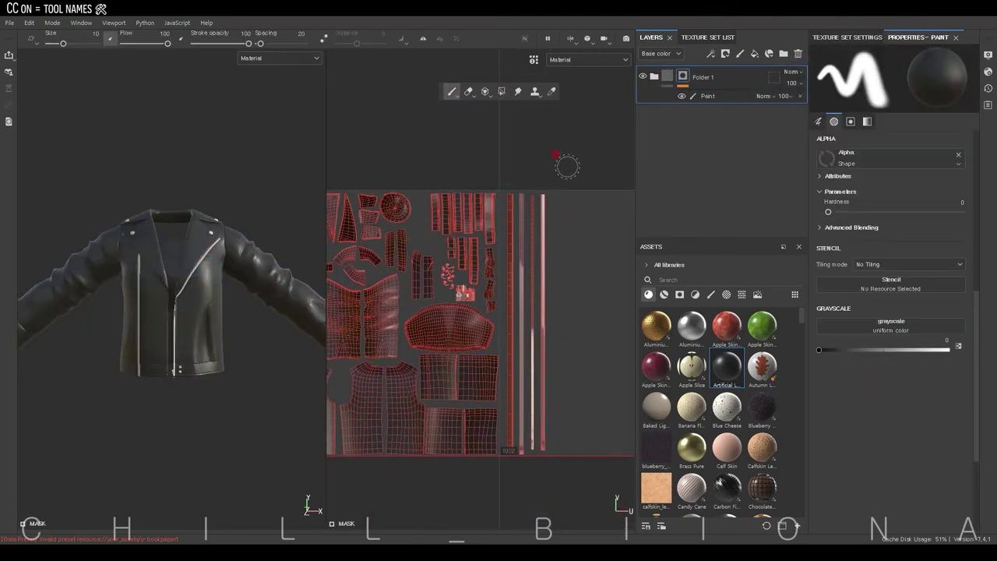
Step: Add new folders to the layer stack, removing a stray Aluminium Pure layer
{"action": "left_click", "coordinate": [784, 52]}
{"action": "left_click_drag", "start_coordinate": [697, 77], "coordinate": [698, 85]}
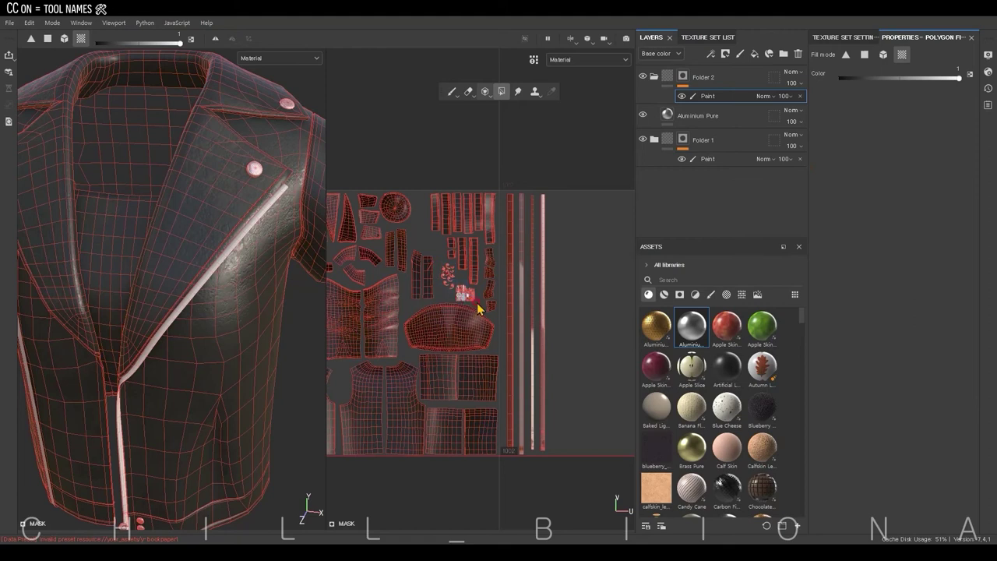
{"action": "key", "text": "1"}
{"action": "scroll", "coordinate": [269, 337], "scroll_direction": "up", "scroll_amount": 3}
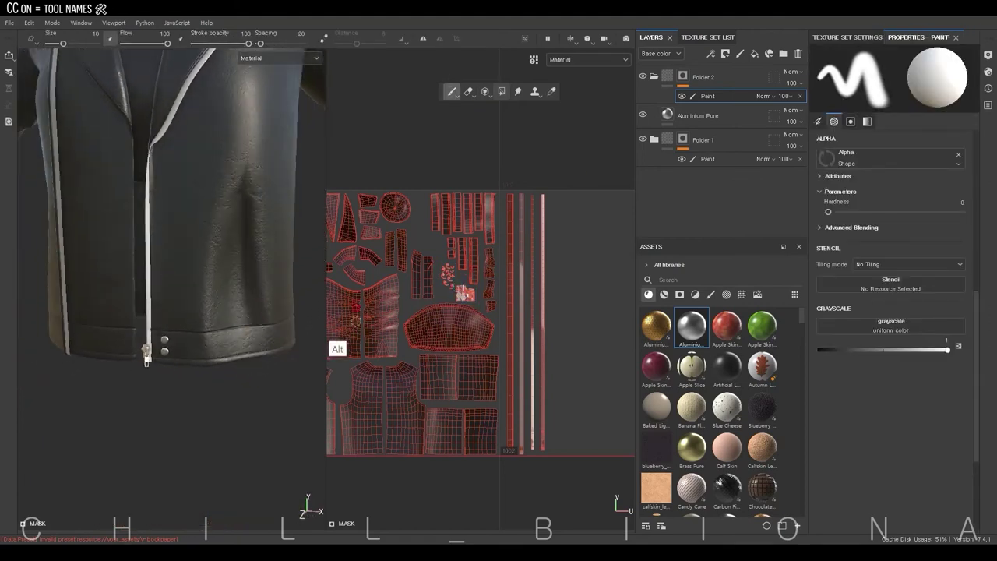
{"action": "left_click", "coordinate": [795, 53]}
{"action": "left_click", "coordinate": [784, 52]}
{"action": "scroll", "coordinate": [717, 406], "scroll_direction": "down", "scroll_amount": 10}
Step: Add a Zipper material layer and scale and offset its texture along the zip strip
{"action": "left_click_drag", "start_coordinate": [727, 456], "coordinate": [701, 101]}
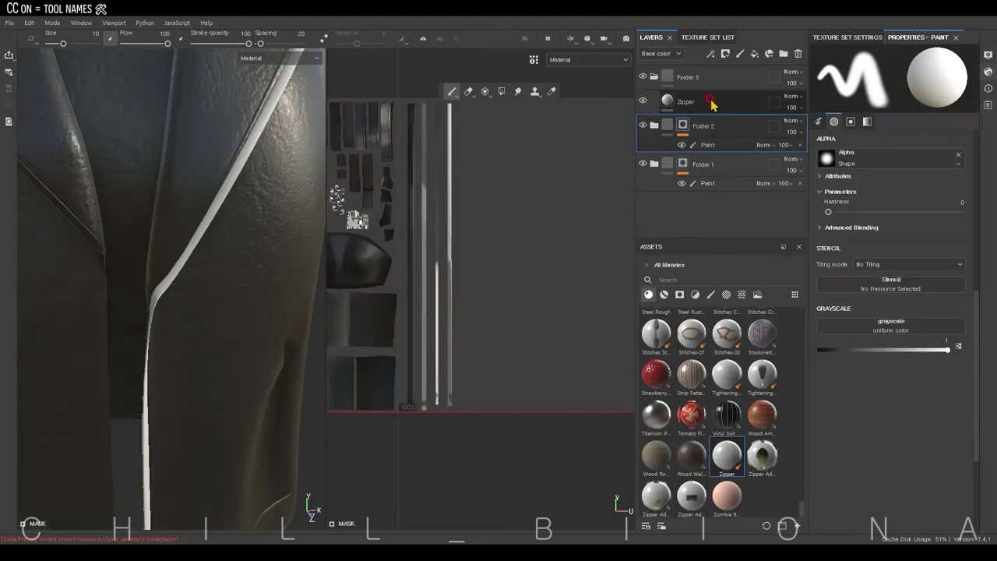
{"action": "mouse_move", "coordinate": [492, 291]}
{"action": "left_mouse_down"}
{"action": "mouse_move", "coordinate": [517, 382]}
{"action": "mouse_move", "coordinate": [363, 349]}
{"action": "left_mouse_up"}
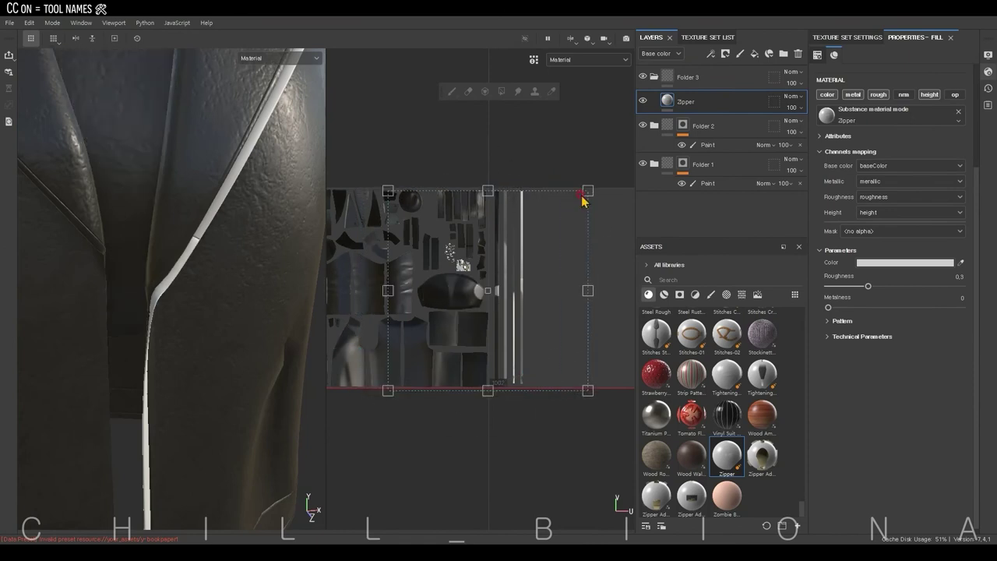
{"action": "mouse_move", "coordinate": [584, 200]}
{"action": "left_mouse_down"}
{"action": "mouse_move", "coordinate": [536, 343]}
{"action": "mouse_move", "coordinate": [564, 363]}
{"action": "mouse_move", "coordinate": [590, 296]}
{"action": "left_mouse_up"}
{"action": "scroll", "coordinate": [590, 296], "scroll_direction": "up", "scroll_amount": 2}
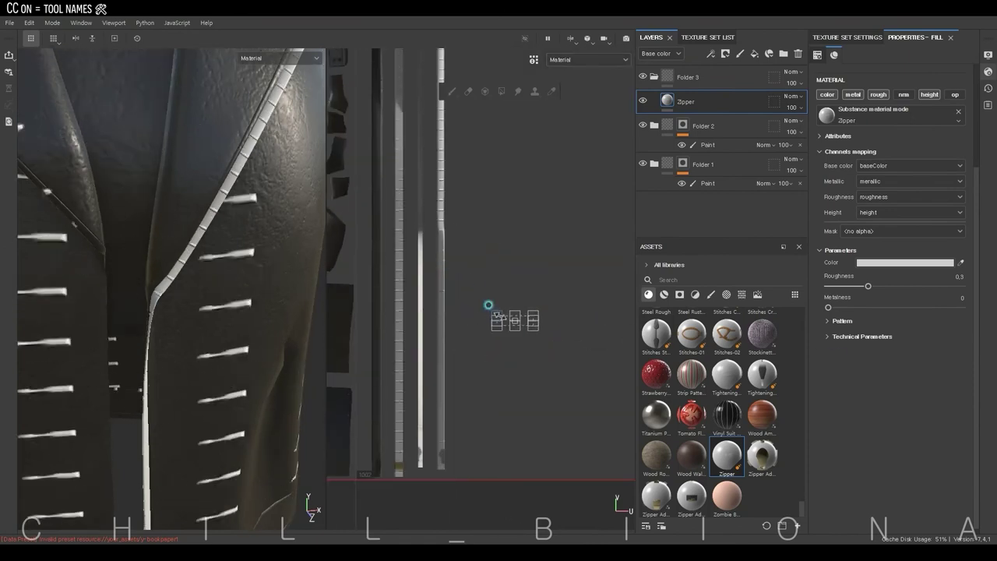
{"action": "left_click_drag", "start_coordinate": [479, 300], "coordinate": [490, 323]}
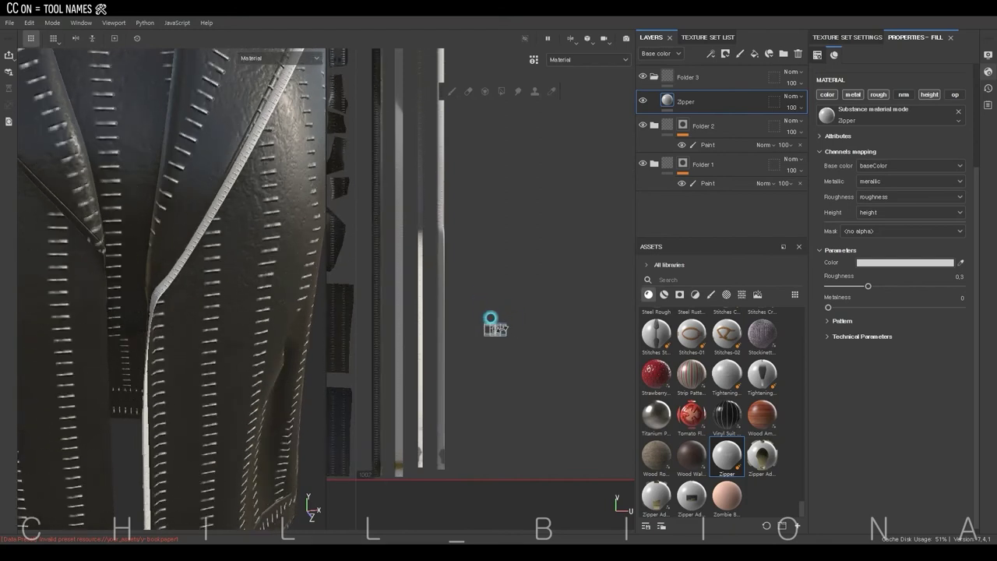
{"action": "scroll", "coordinate": [896, 233], "scroll_direction": "up", "scroll_amount": 5}
{"action": "left_click_drag", "start_coordinate": [879, 191], "coordinate": [893, 192]}
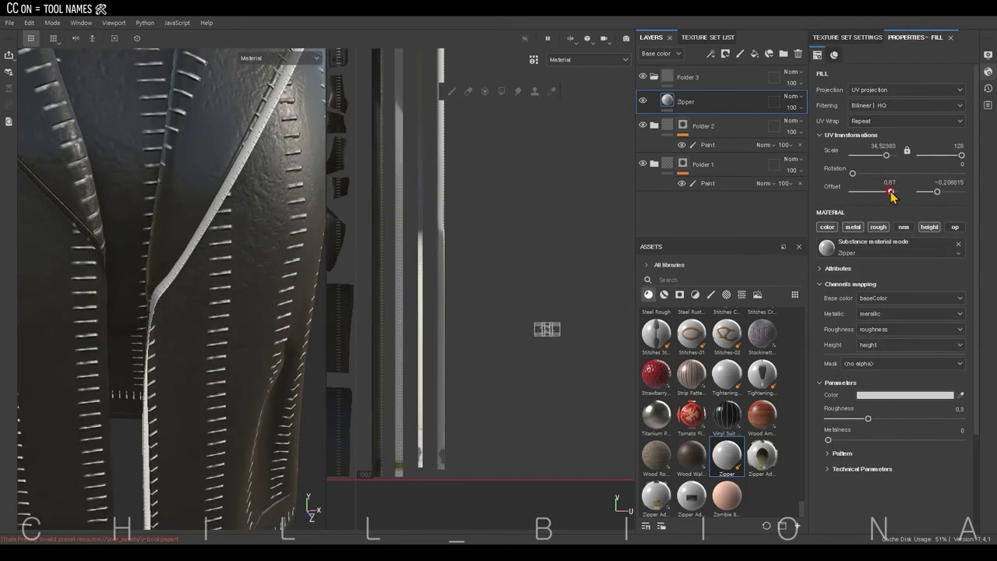
{"action": "scroll", "coordinate": [489, 361], "scroll_direction": "up", "scroll_amount": 2}
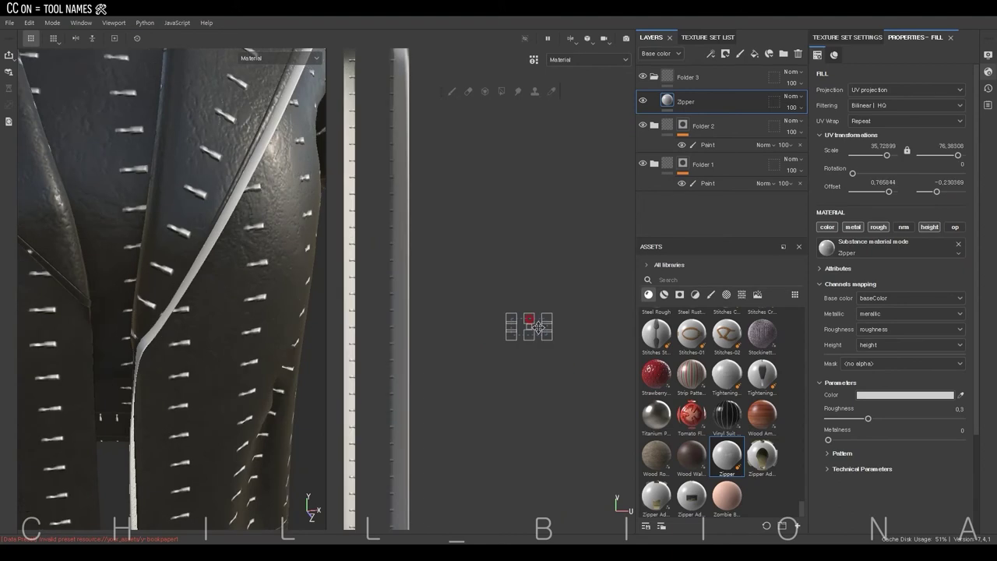
{"action": "left_click_drag", "start_coordinate": [528, 327], "coordinate": [403, 333]}
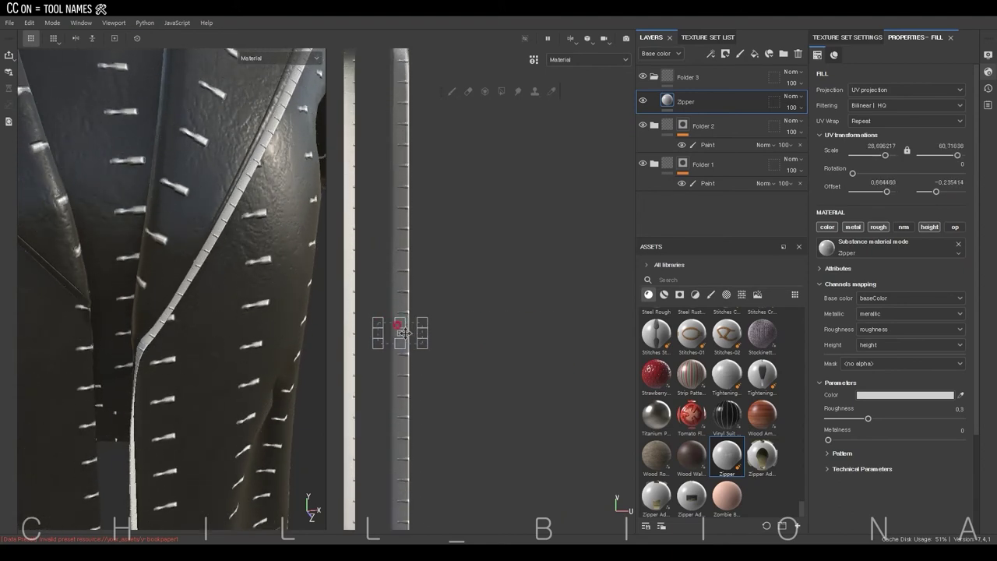
Step: Set the Zipper's Metalness to 1 and squash its texture for denser teeth
{"action": "left_click", "coordinate": [970, 441]}
{"action": "left_click", "coordinate": [828, 452]}
{"action": "scroll", "coordinate": [828, 452], "scroll_direction": "down", "scroll_amount": 3}
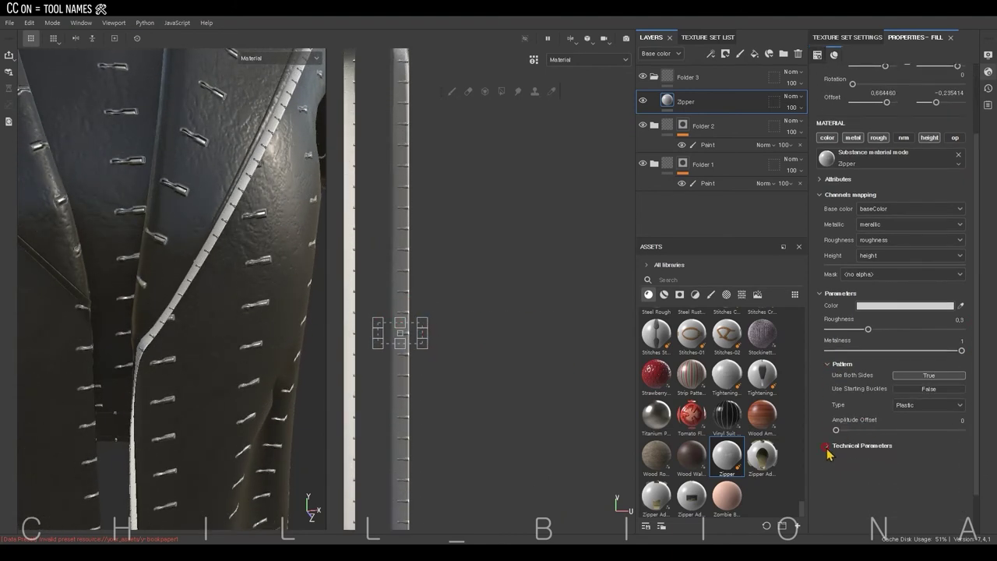
{"action": "left_click_drag", "start_coordinate": [398, 321], "coordinate": [390, 329]}
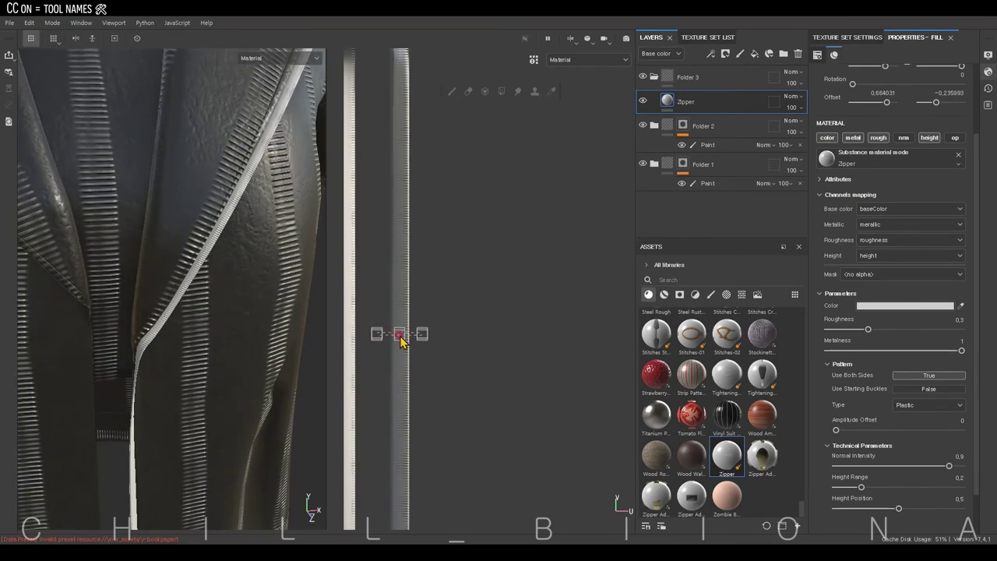
{"action": "left_click", "coordinate": [896, 179]}
{"action": "scroll", "coordinate": [979, 207], "scroll_direction": "up", "scroll_amount": 3}
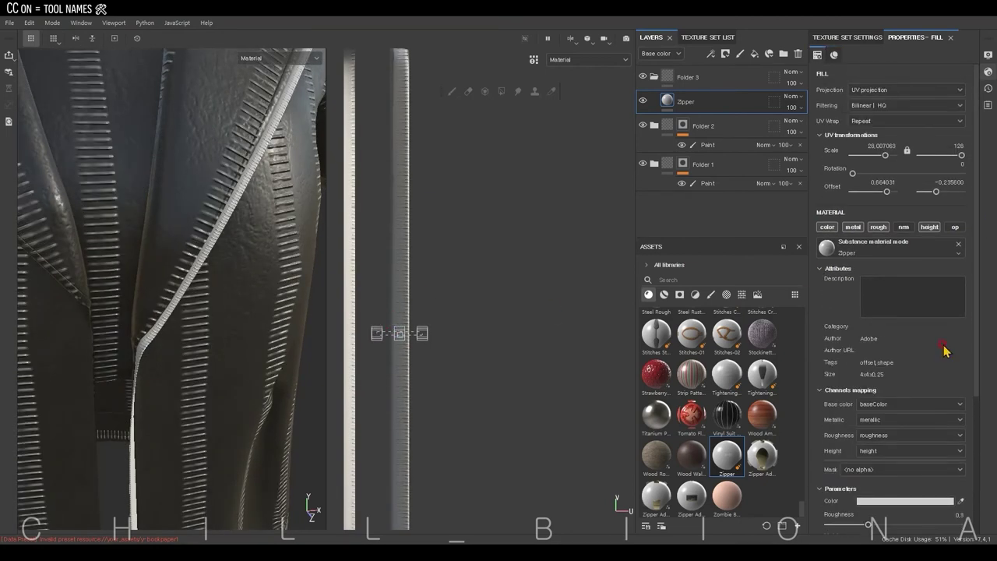
{"action": "left_click", "coordinate": [903, 501]}
{"action": "scroll", "coordinate": [979, 365], "scroll_direction": "down", "scroll_amount": 1}
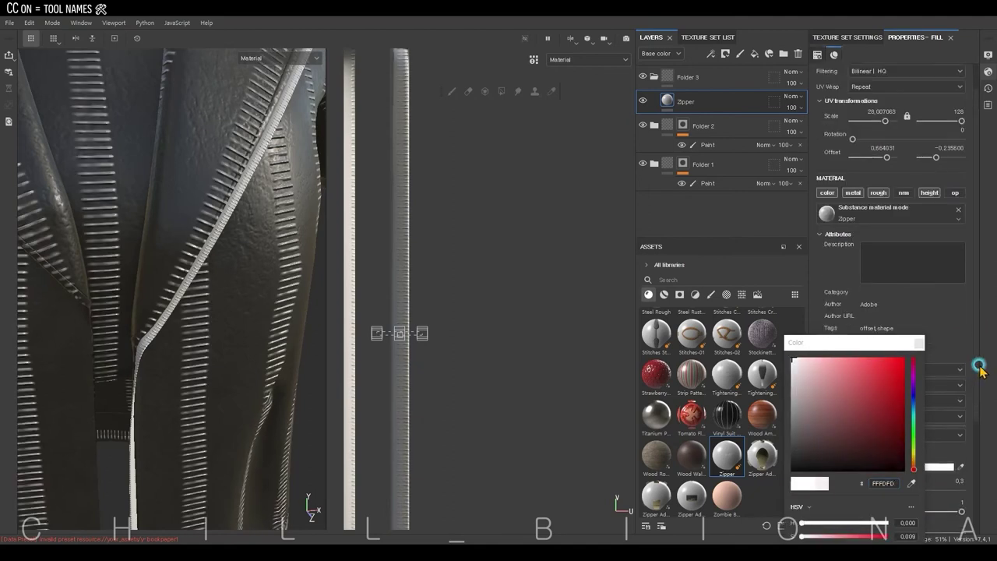
{"action": "left_click", "coordinate": [754, 53]}
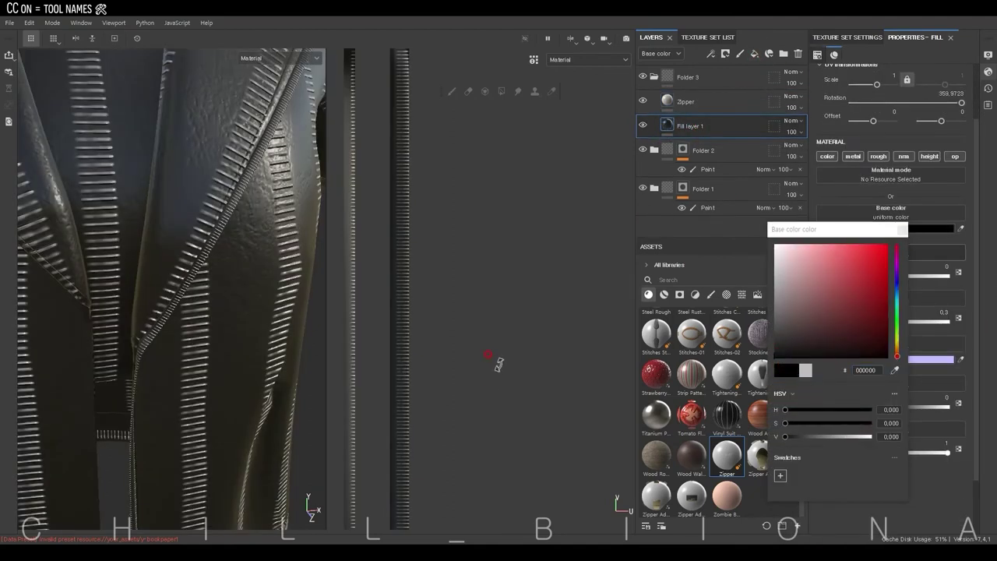
{"action": "left_click", "coordinate": [688, 77]}
Step: Give the Zipper layer a black mask, polygon-filled on the zip strip UVs only
{"action": "mouse_move", "coordinate": [319, 363]}
{"action": "left_mouse_down", "text": "alt"}
{"action": "mouse_move", "coordinate": [214, 382]}
{"action": "mouse_move", "coordinate": [420, 371]}
{"action": "left_mouse_up", "text": "alt"}
{"action": "left_click", "coordinate": [686, 101]}
{"action": "key", "text": "4"}
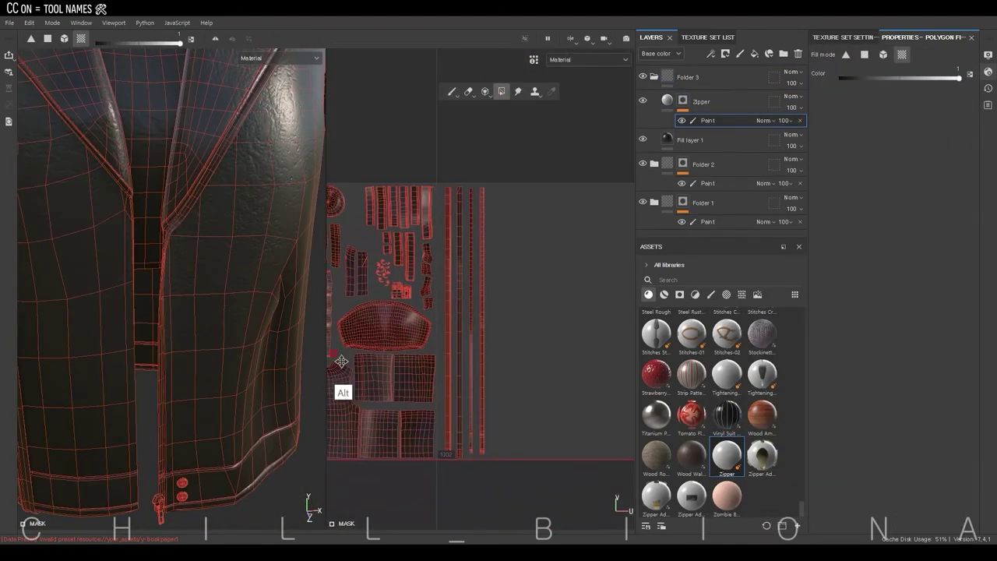
{"action": "left_click_drag", "start_coordinate": [476, 176], "coordinate": [513, 488]}
{"action": "key", "text": "1"}
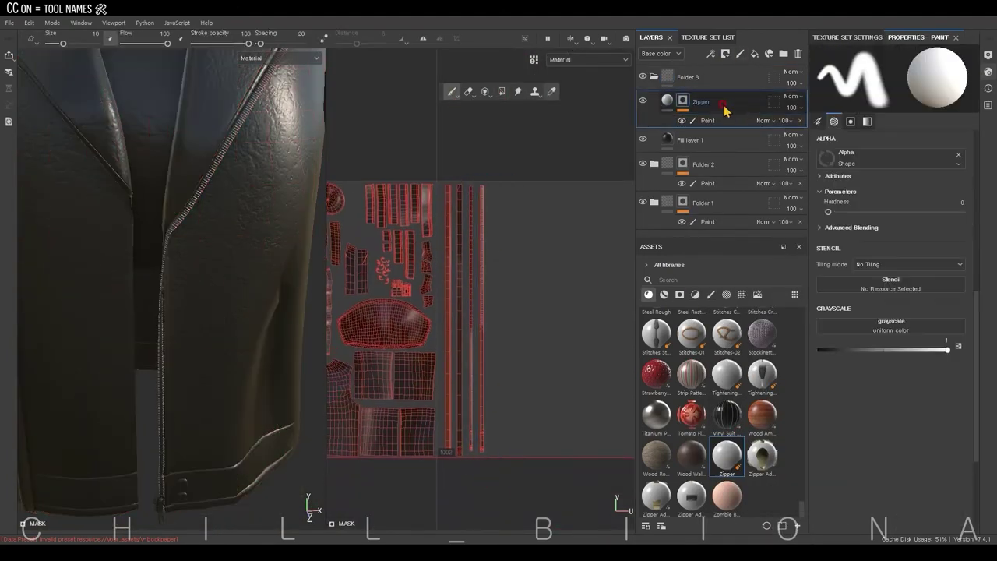
Step: Duplicate the Zipper layer, mask it to the other strip, and stretch its texture to fit
{"action": "key", "text": "ctrl+d"}
{"action": "key", "text": "4"}
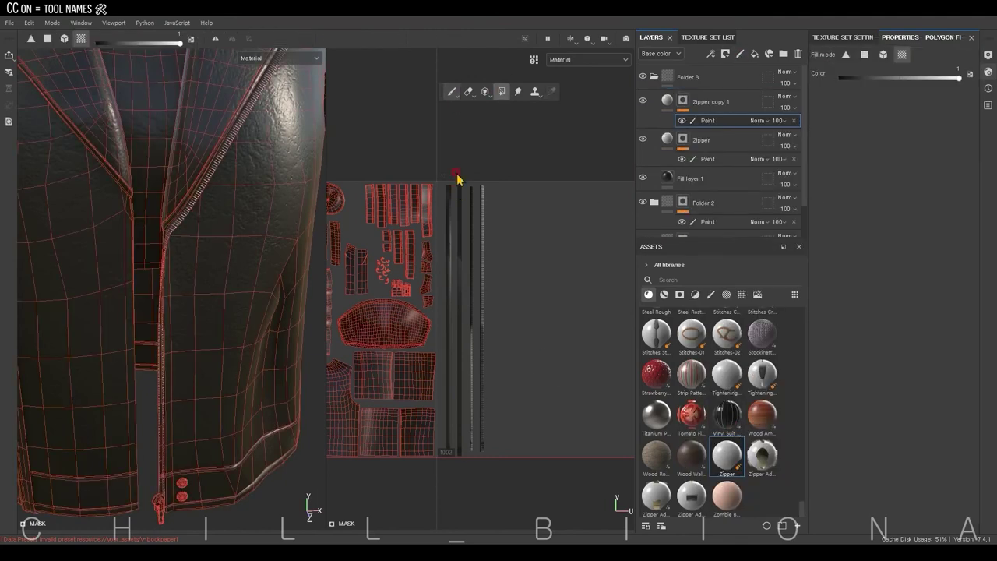
{"action": "left_click_drag", "start_coordinate": [457, 173], "coordinate": [463, 467]}
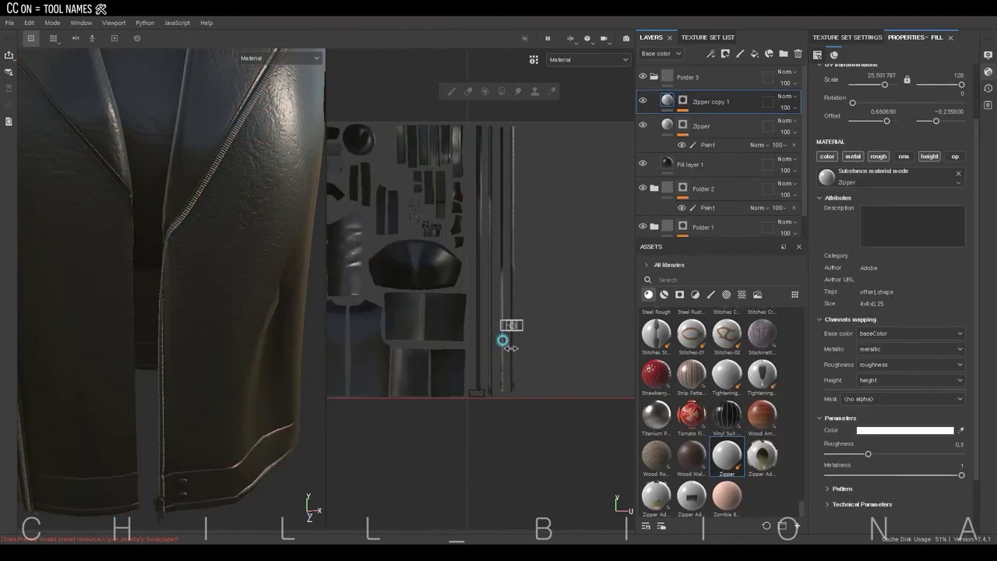
{"action": "scroll", "coordinate": [319, 346], "scroll_direction": "up", "scroll_amount": 5}
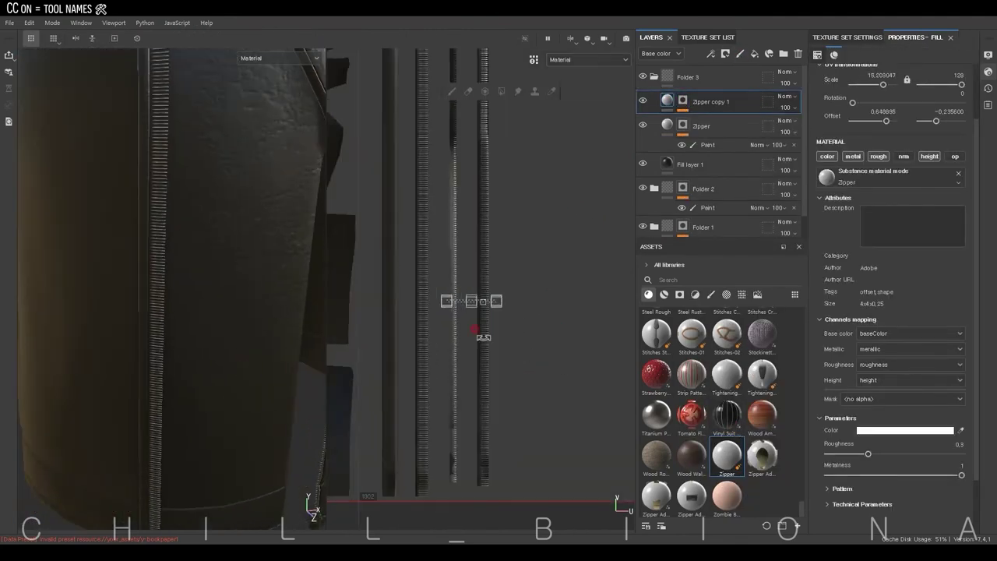
{"action": "scroll", "coordinate": [478, 288], "scroll_direction": "up", "scroll_amount": 5}
{"action": "mouse_move", "coordinate": [296, 367]}
{"action": "left_mouse_down", "text": "alt"}
{"action": "mouse_move", "coordinate": [149, 478]}
{"action": "mouse_move", "coordinate": [218, 416]}
{"action": "mouse_move", "coordinate": [239, 428]}
{"action": "mouse_move", "coordinate": [296, 374]}
{"action": "left_mouse_up", "text": "alt"}
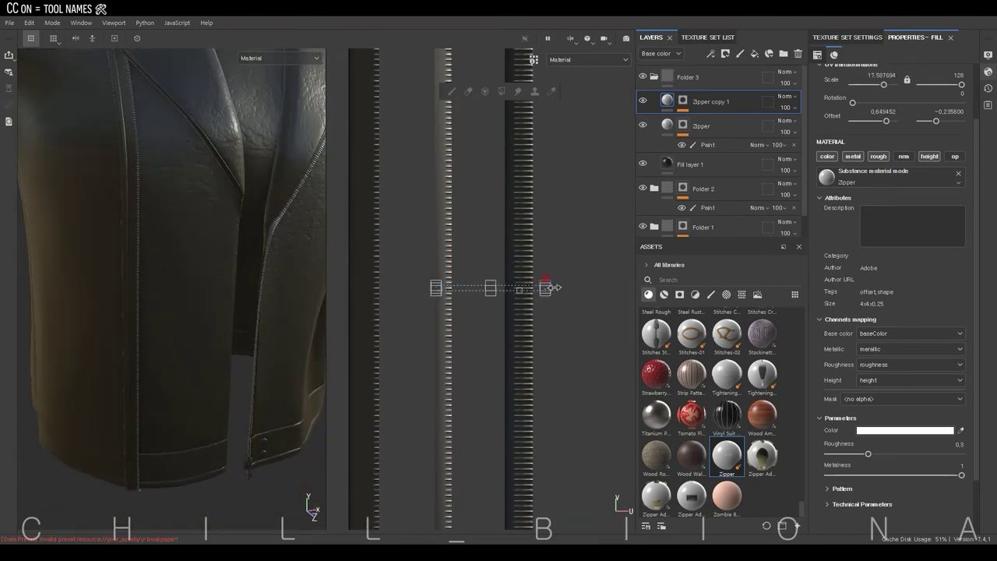
{"action": "left_click_drag", "start_coordinate": [463, 279], "coordinate": [457, 276]}
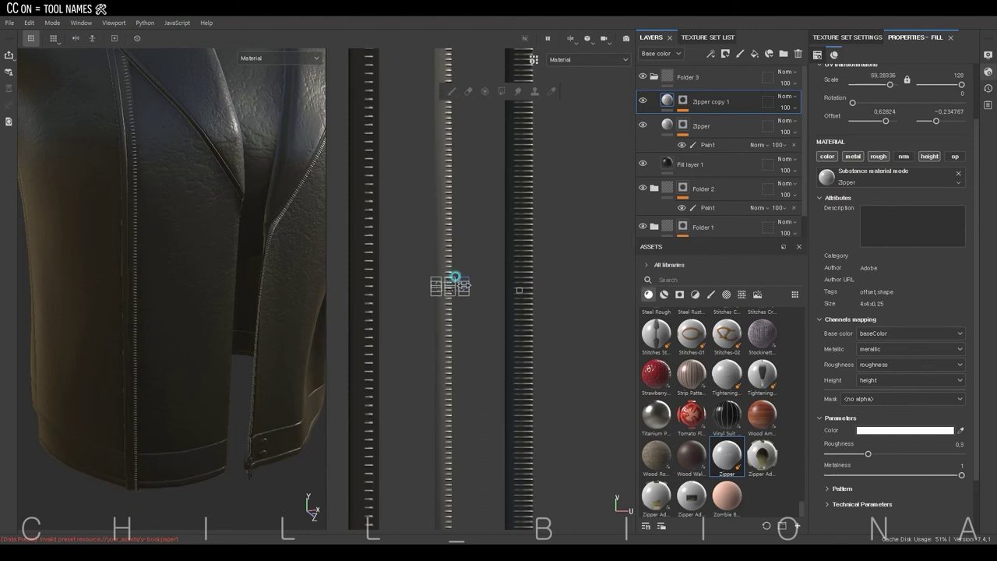
{"action": "scroll", "coordinate": [448, 288], "scroll_direction": "up", "scroll_amount": 2}
{"action": "mouse_move", "coordinate": [155, 351]}
{"action": "left_mouse_down", "text": "alt"}
{"action": "mouse_move", "coordinate": [189, 396]}
{"action": "mouse_move", "coordinate": [199, 392]}
{"action": "left_mouse_up", "text": "alt"}
Step: Reselect the original Zipper layer and view the whole jacket
{"action": "left_click", "coordinate": [701, 125]}
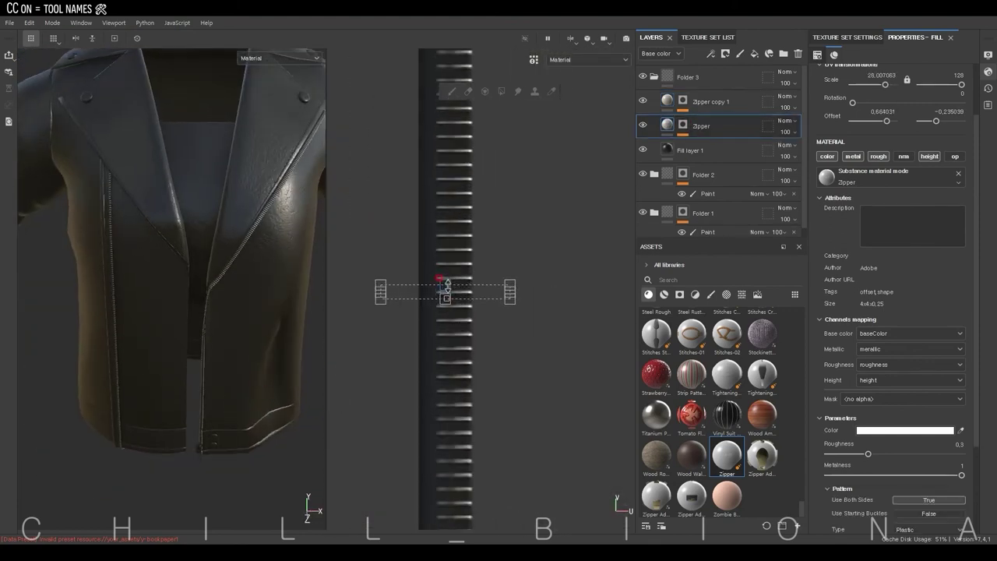
{"action": "left_click_drag", "start_coordinate": [234, 358], "coordinate": [263, 338], "text": "alt"}
{"action": "mouse_move", "coordinate": [264, 339]}
{"action": "right_mouse_down", "text": "alt"}
{"action": "mouse_move", "coordinate": [292, 334]}
{"action": "mouse_move", "coordinate": [184, 428]}
{"action": "right_mouse_up", "text": "alt"}
{"action": "scroll", "coordinate": [434, 407], "scroll_direction": "down", "scroll_amount": 2}
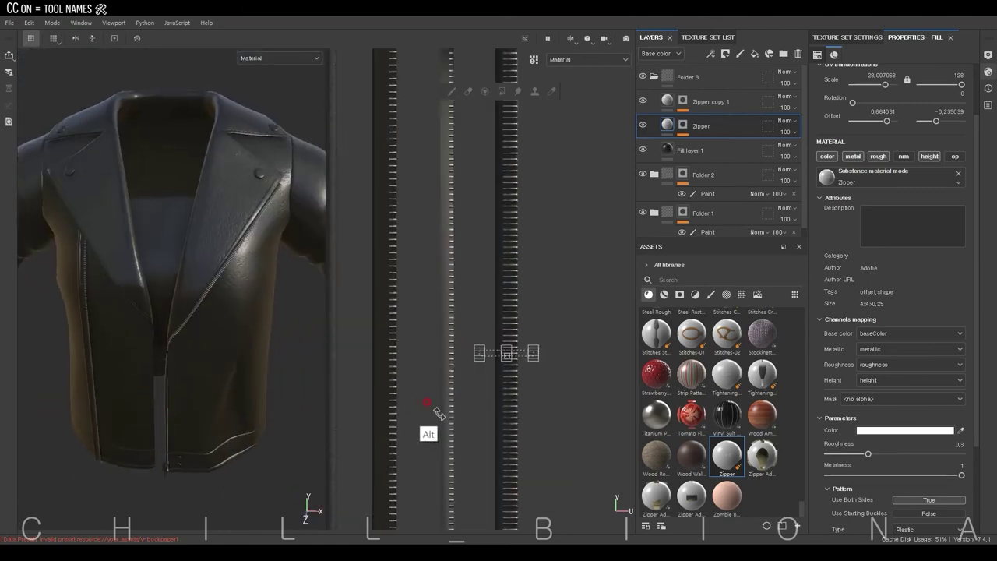
{"action": "scroll", "coordinate": [476, 389], "scroll_direction": "down", "scroll_amount": 2}
{"action": "scroll", "coordinate": [480, 395], "scroll_direction": "down", "scroll_amount": 2}
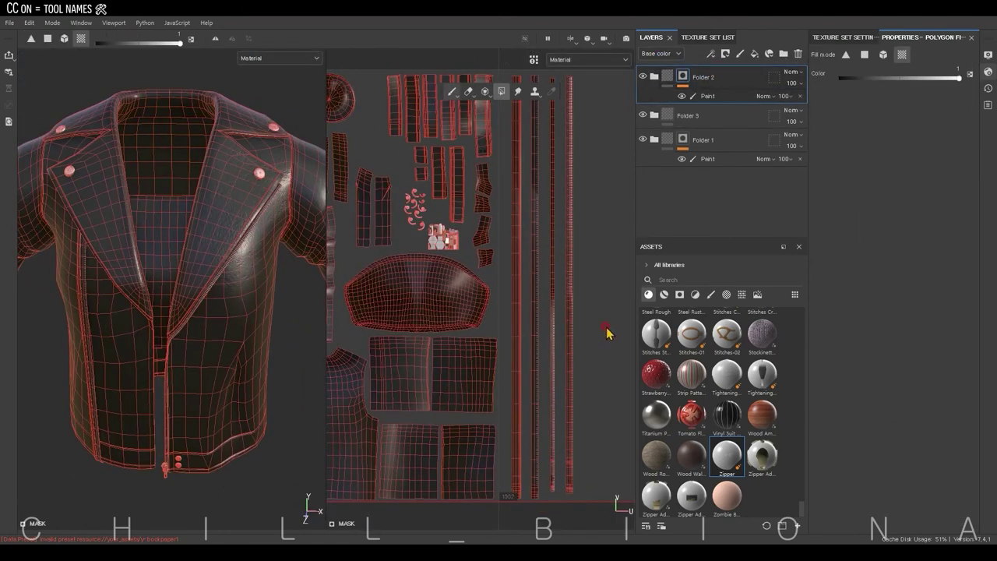
Step: Select Folder 1, try polygon fill on it, then undo
{"action": "left_click_drag", "start_coordinate": [296, 319], "coordinate": [216, 418], "text": "alt"}
{"action": "left_click", "coordinate": [699, 141]}
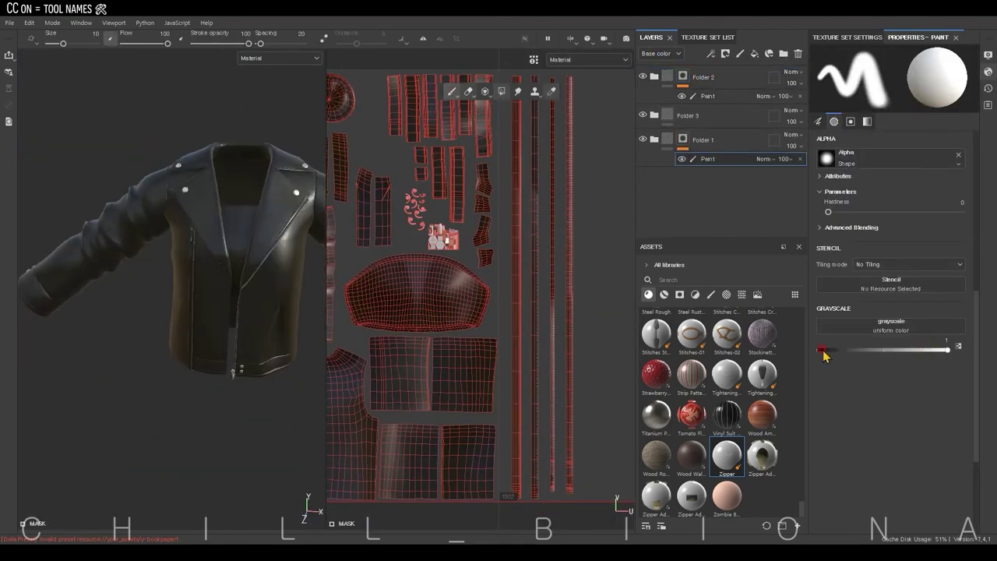
{"action": "scroll", "coordinate": [404, 226], "scroll_direction": "down", "scroll_amount": 2}
{"action": "key", "text": "4"}
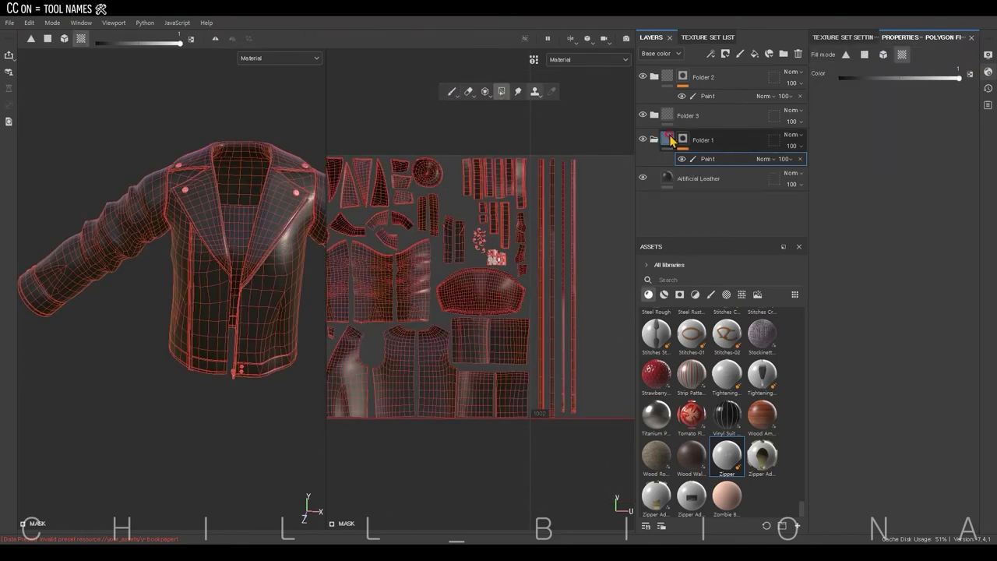
{"action": "left_click", "coordinate": [452, 91]}
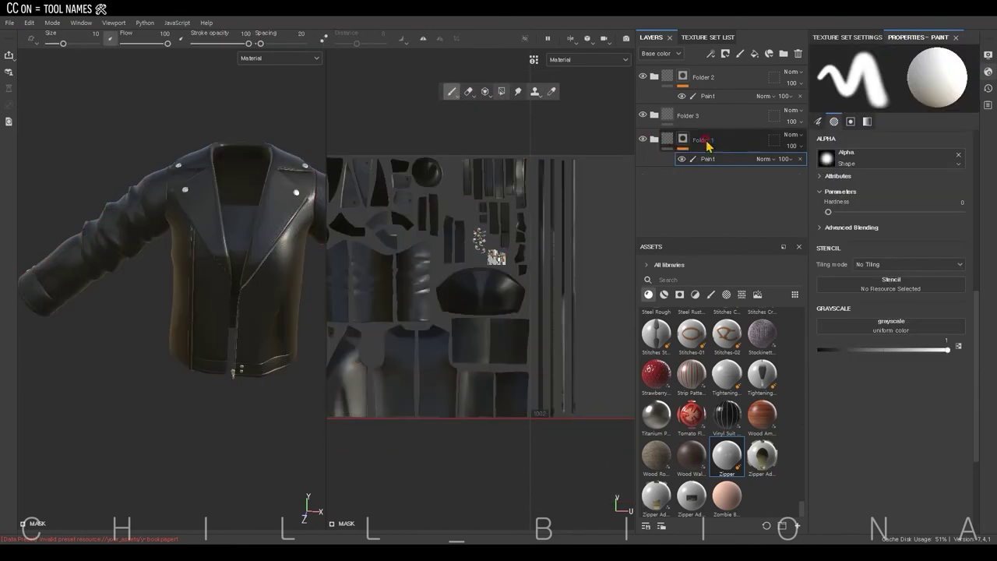
{"action": "key", "text": "ctrl+z"}
{"action": "key", "text": "ctrl+z"}
{"action": "key", "text": "ctrl+z"}
Step: Restrict Folder 3's mask to the zipper strips, collapse it, and add Folder 4
{"action": "left_click", "coordinate": [683, 115]}
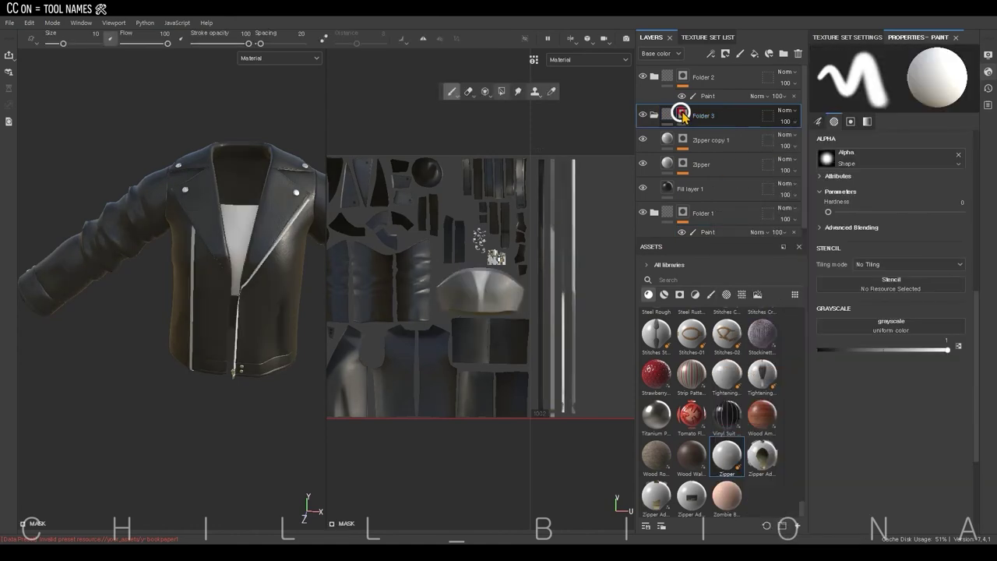
{"action": "left_click", "coordinate": [503, 92]}
{"action": "left_click_drag", "start_coordinate": [549, 145], "coordinate": [600, 440]}
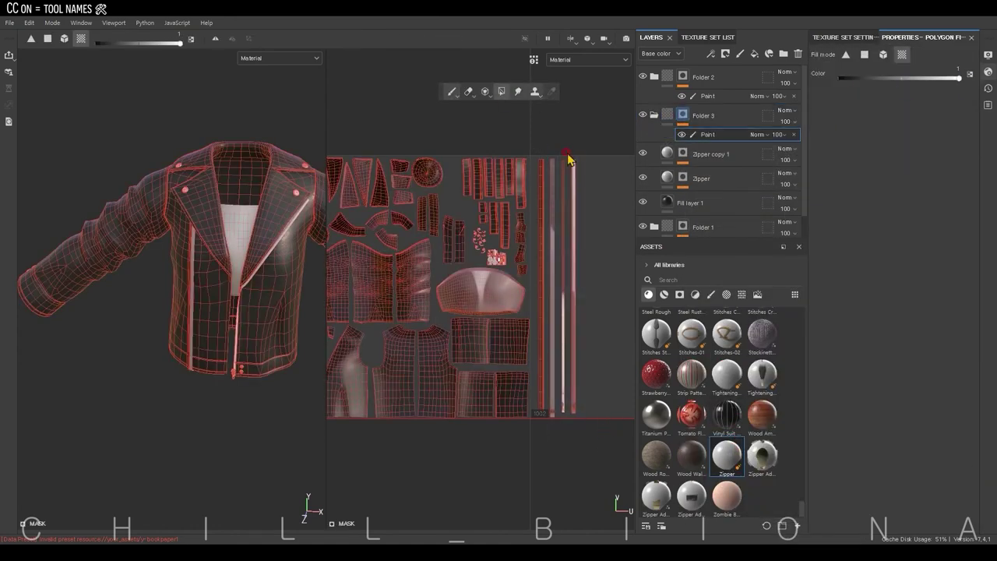
{"action": "left_click", "coordinate": [654, 116]}
{"action": "key", "text": "1"}
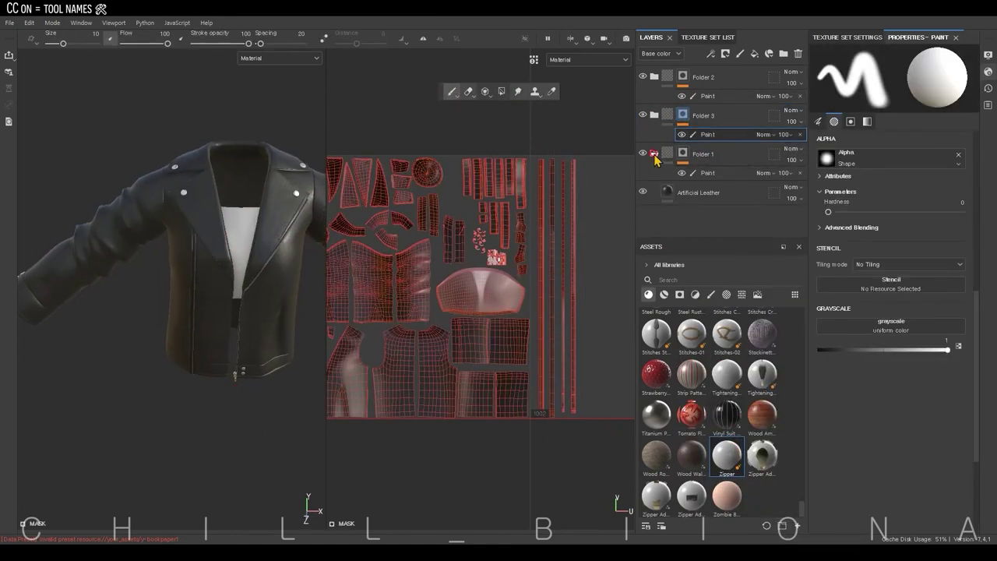
{"action": "left_click", "coordinate": [783, 53]}
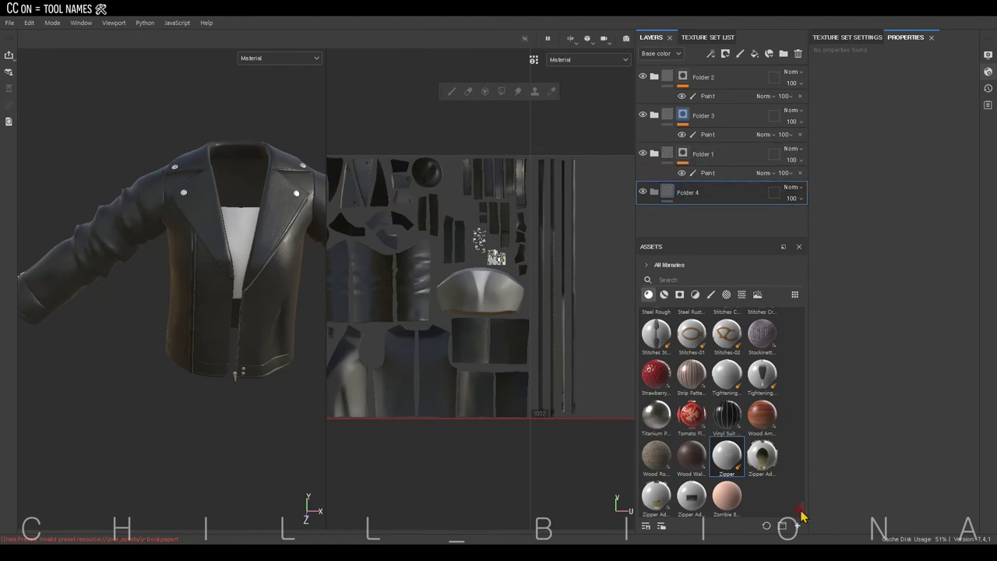
Step: Add a paint layer inside Folder 4
{"action": "left_click_drag", "start_coordinate": [802, 508], "coordinate": [803, 463]}
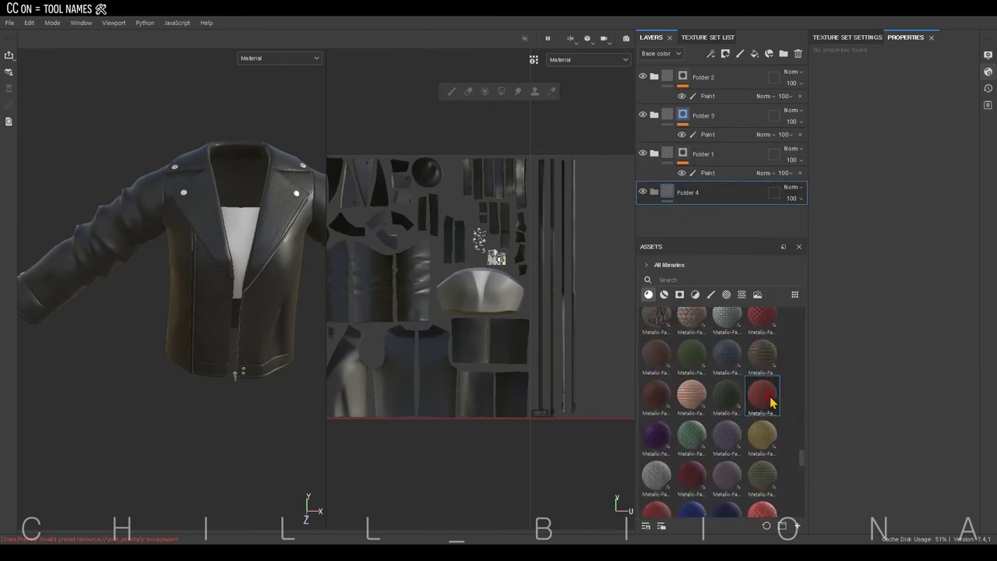
{"action": "left_click_drag", "start_coordinate": [688, 193], "coordinate": [701, 71]}
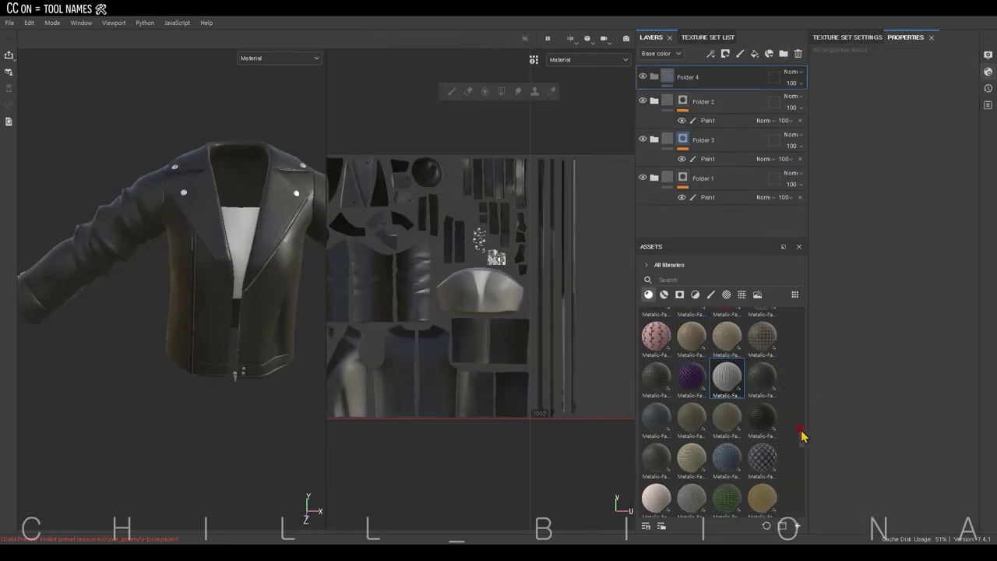
{"action": "scroll", "coordinate": [802, 425], "scroll_direction": "up", "scroll_amount": 5}
{"action": "scroll", "coordinate": [754, 439], "scroll_direction": "down", "scroll_amount": 1}
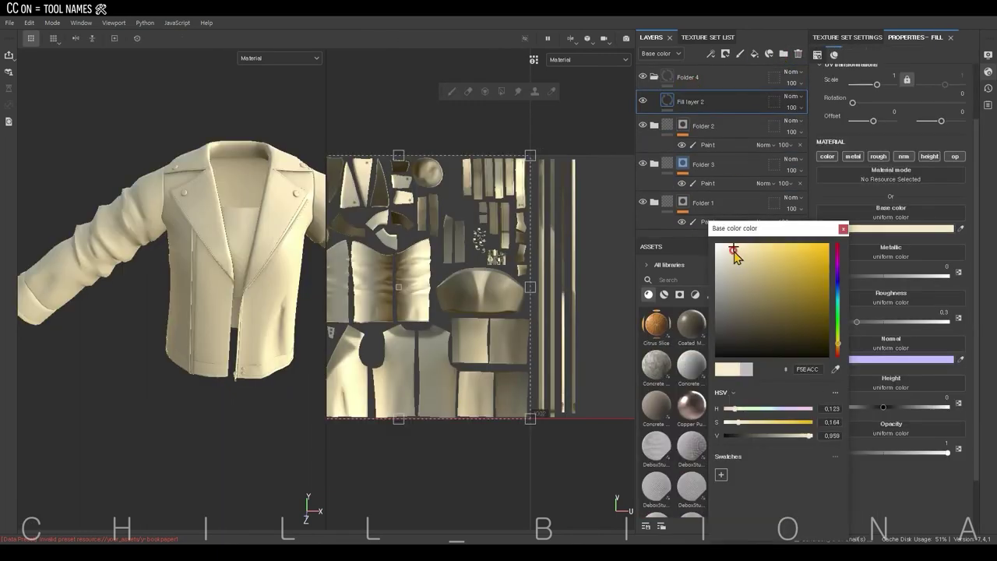
{"action": "left_click", "coordinate": [692, 78]}
{"action": "right_click", "coordinate": [681, 76]}
{"action": "left_click", "coordinate": [735, 411]}
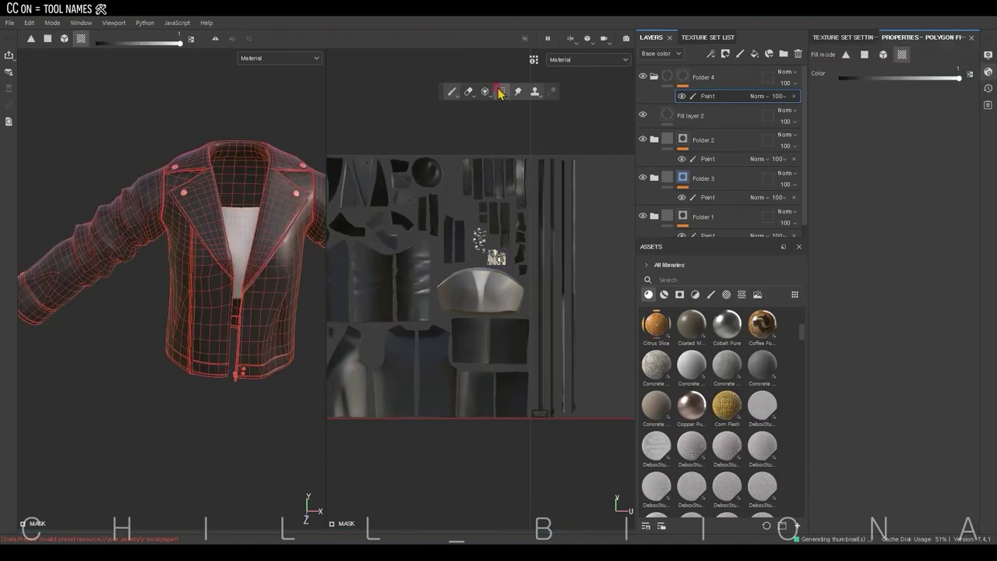
Step: Load the Shape Lines alpha into Fill layer 2's grayscale slot for stripes
{"action": "left_click", "coordinate": [690, 115]}
{"action": "left_click", "coordinate": [726, 294]}
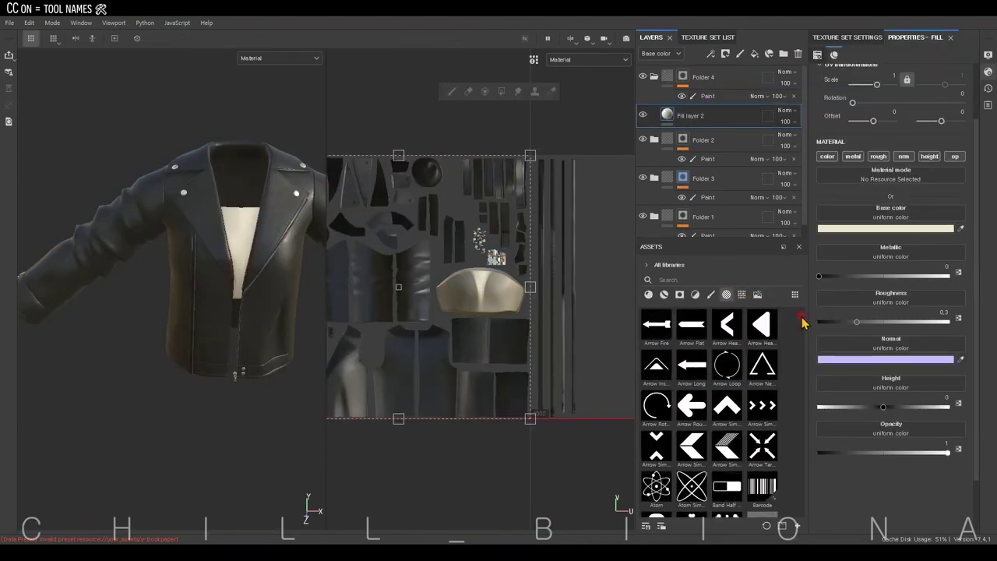
{"action": "left_click_drag", "start_coordinate": [802, 318], "coordinate": [802, 473]}
{"action": "right_click", "coordinate": [683, 114]}
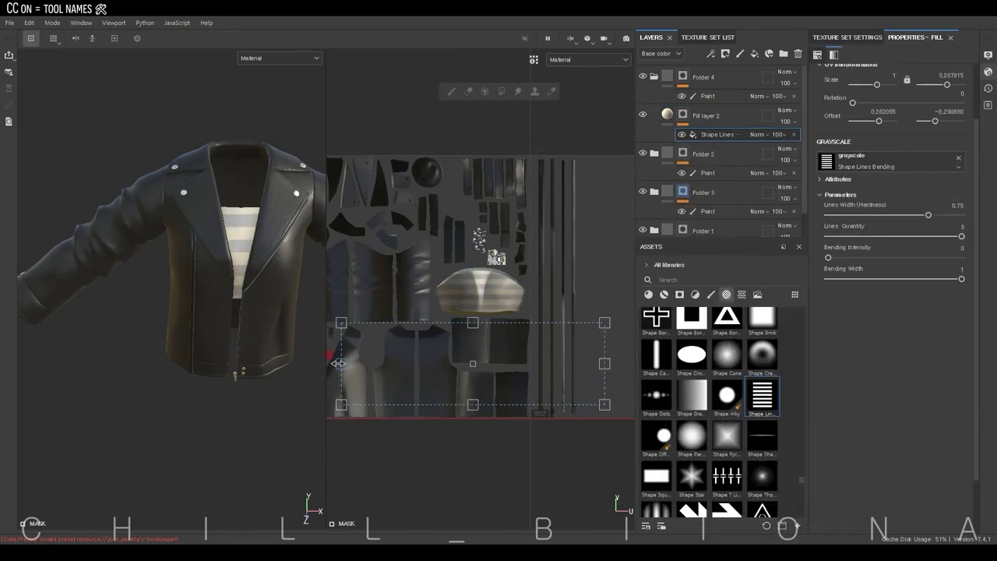
{"action": "key", "text": "Delete"}
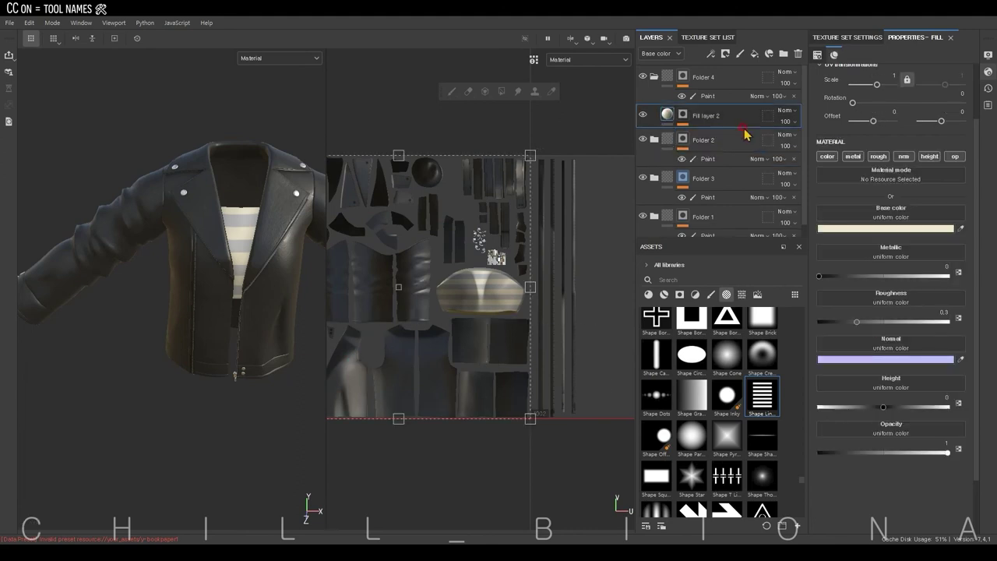
Step: Duplicate Fill layer 2 and set the copy's base colour to mint green (8AD5C8)
{"action": "right_click", "coordinate": [684, 115]}
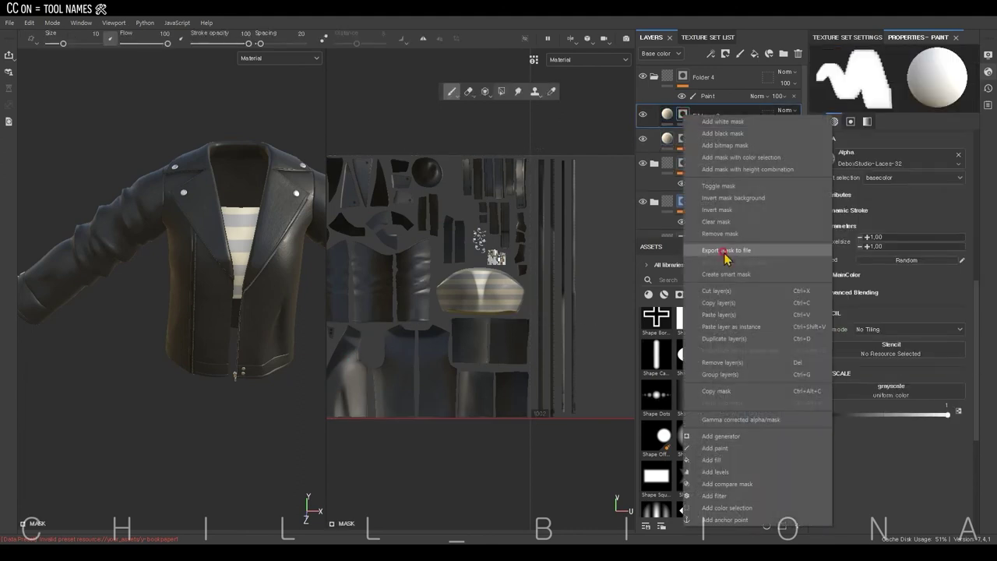
{"action": "left_click", "coordinate": [724, 252]}
{"action": "left_click", "coordinate": [872, 229]}
{"action": "left_click", "coordinate": [815, 236]}
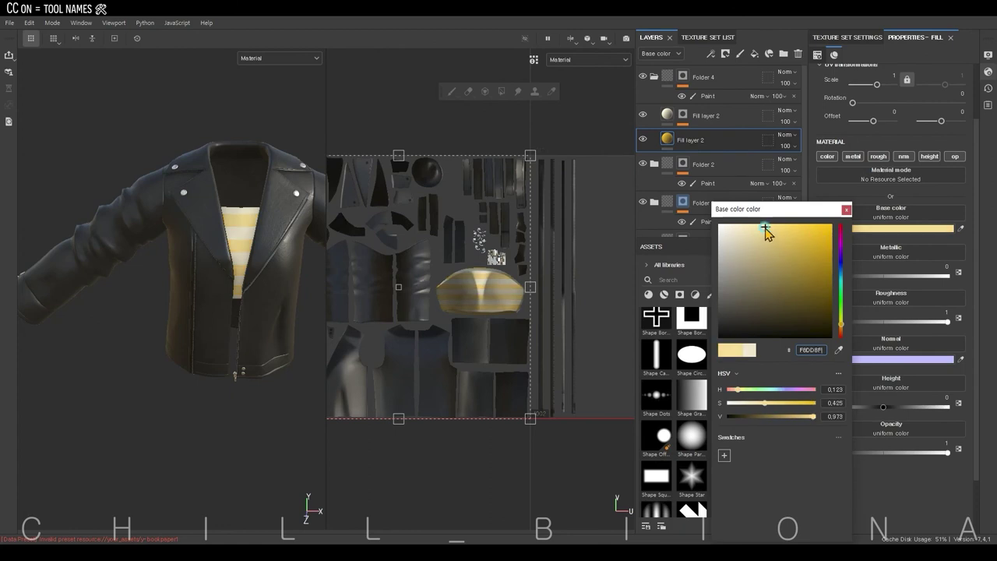
{"action": "left_click_drag", "start_coordinate": [841, 234], "coordinate": [842, 292]}
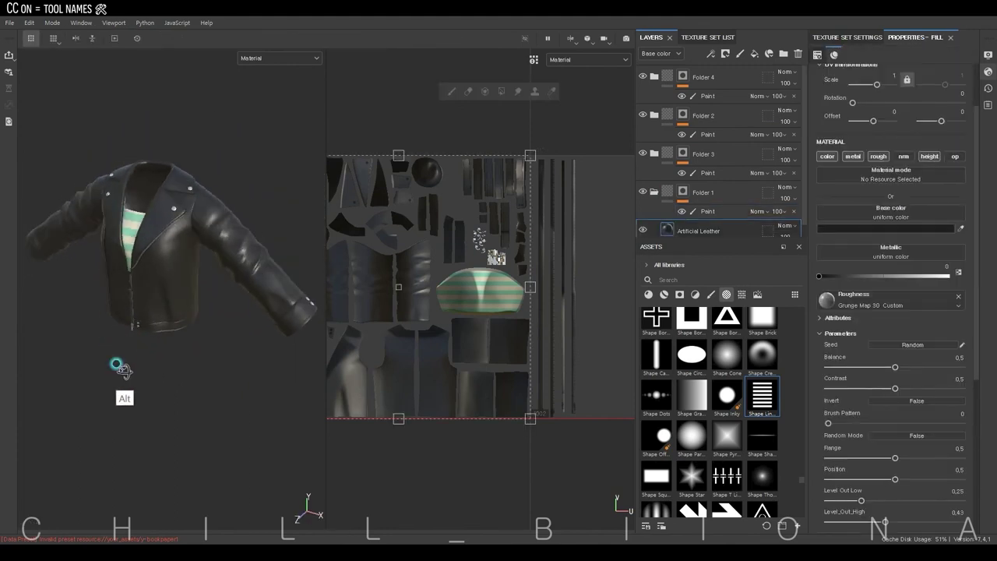
Step: Duplicate the Artificial Leather layer and give the copy a pale pinkish base colour, Normal blending and opacity 10
{"action": "key", "text": "ctrl+d"}
{"action": "left_click_drag", "start_coordinate": [976, 323], "coordinate": [977, 229]}
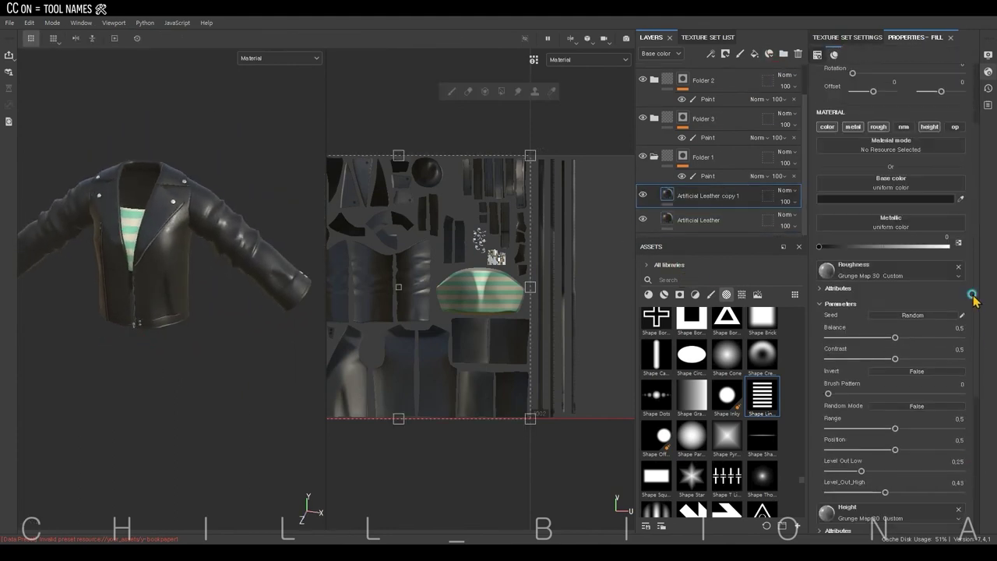
{"action": "left_click", "coordinate": [935, 299]}
{"action": "left_click", "coordinate": [800, 218]}
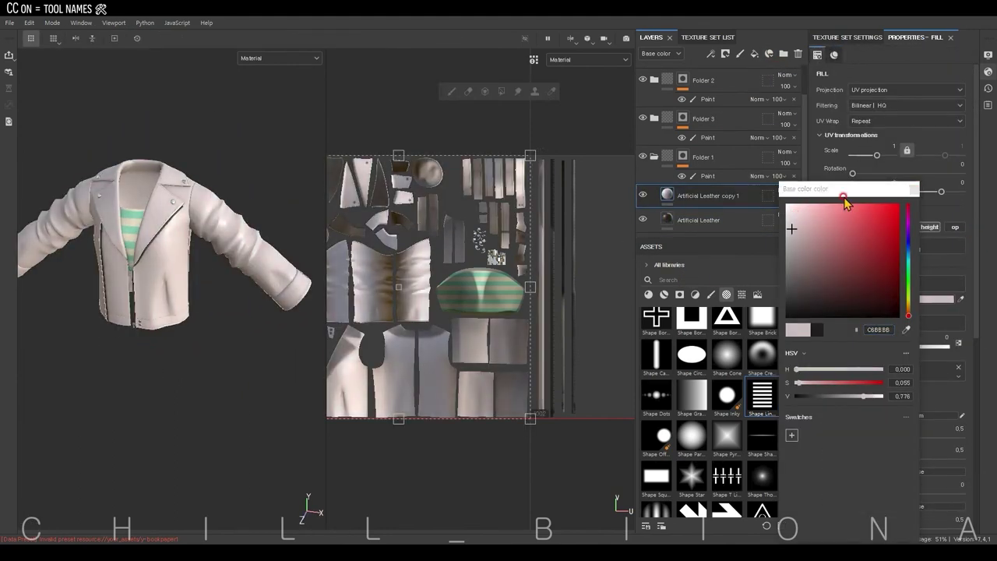
{"action": "left_click", "coordinate": [785, 191]}
{"action": "left_click", "coordinate": [795, 257]}
{"action": "left_click", "coordinate": [785, 190]}
{"action": "left_click", "coordinate": [787, 196]}
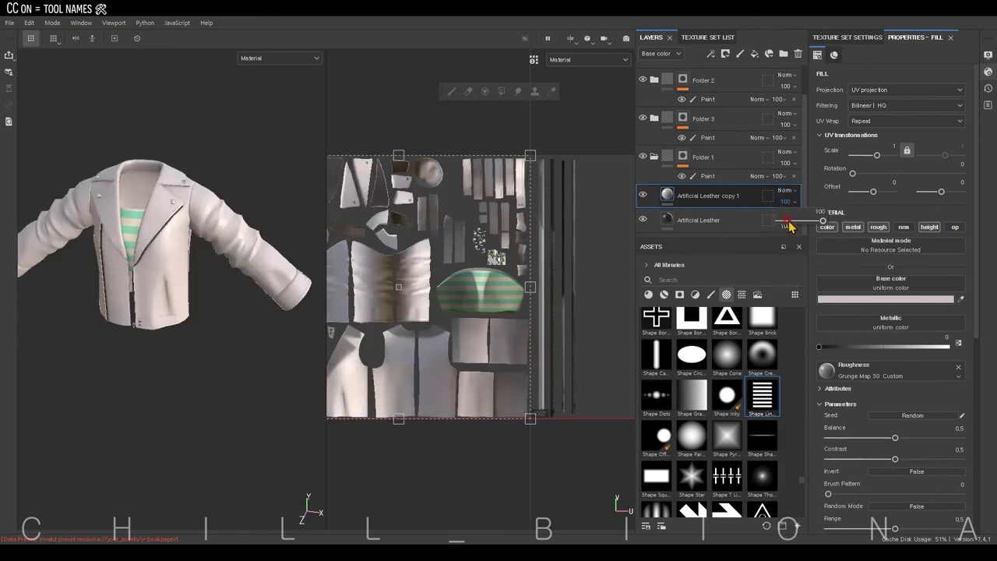
{"action": "left_click_drag", "start_coordinate": [785, 201], "coordinate": [748, 201]}
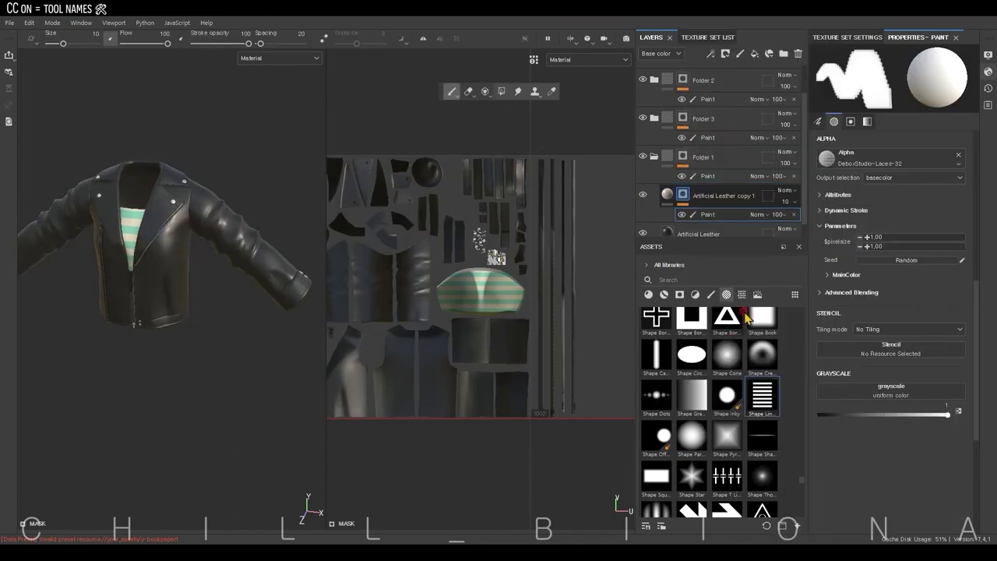
Step: Pick the Bark brush and add a new fill layer over the jacket
{"action": "left_click_drag", "start_coordinate": [800, 512], "coordinate": [805, 308]}
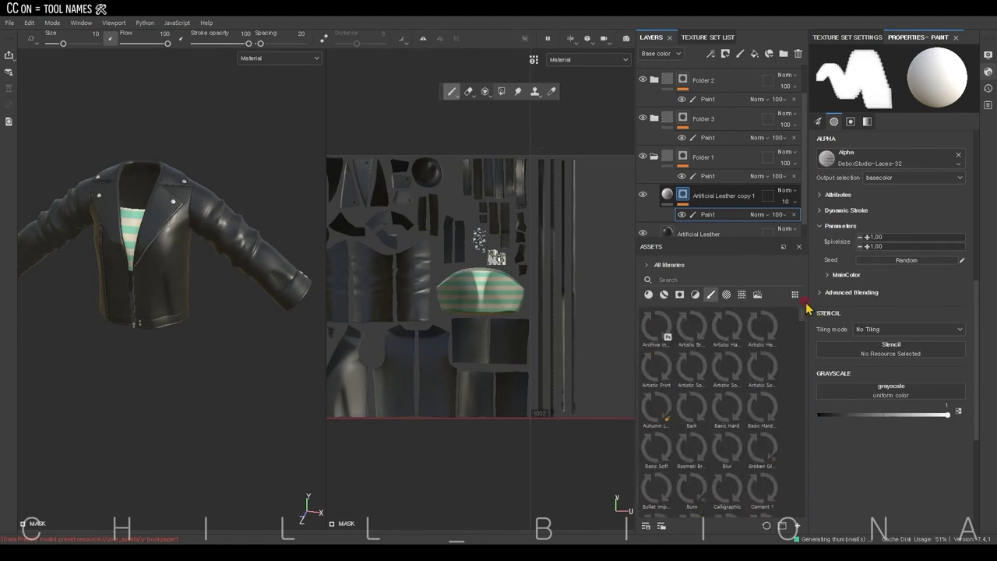
{"action": "left_click", "coordinate": [699, 435]}
{"action": "scroll", "coordinate": [217, 204], "scroll_direction": "up", "scroll_amount": 3}
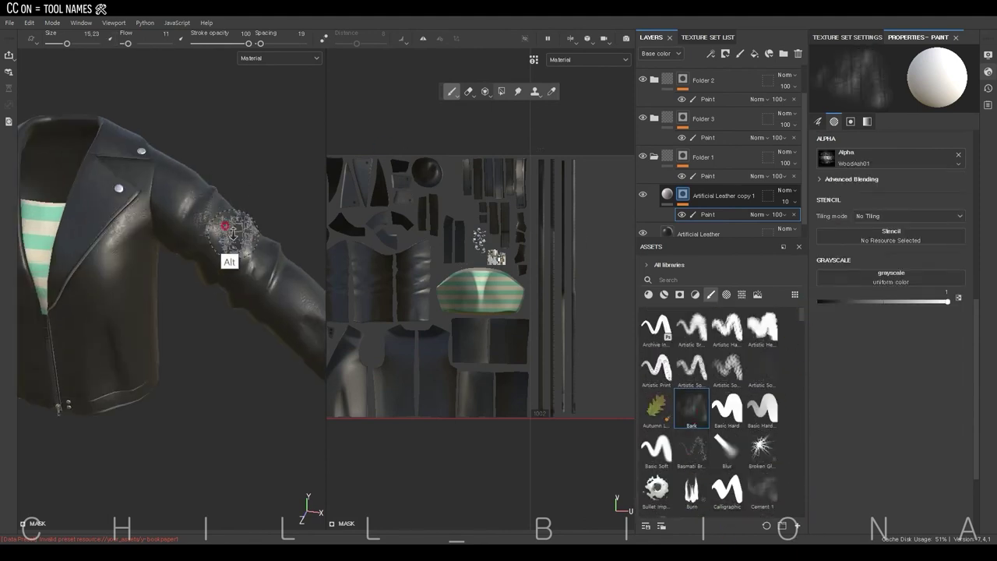
{"action": "scroll", "coordinate": [223, 258], "scroll_direction": "up", "scroll_amount": 3}
{"action": "left_click_drag", "start_coordinate": [231, 251], "coordinate": [222, 432], "text": "ctrl"}
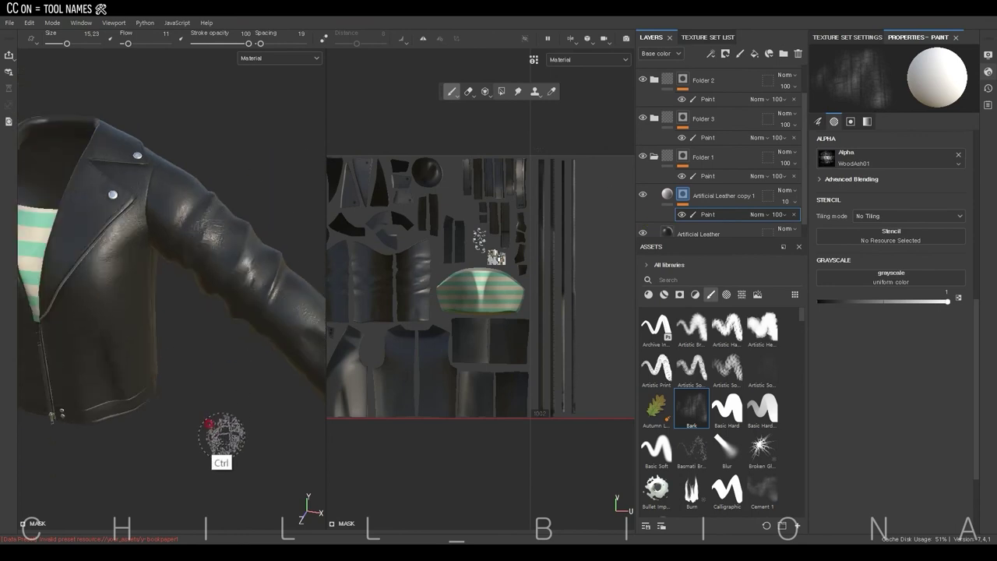
{"action": "left_click", "coordinate": [754, 53]}
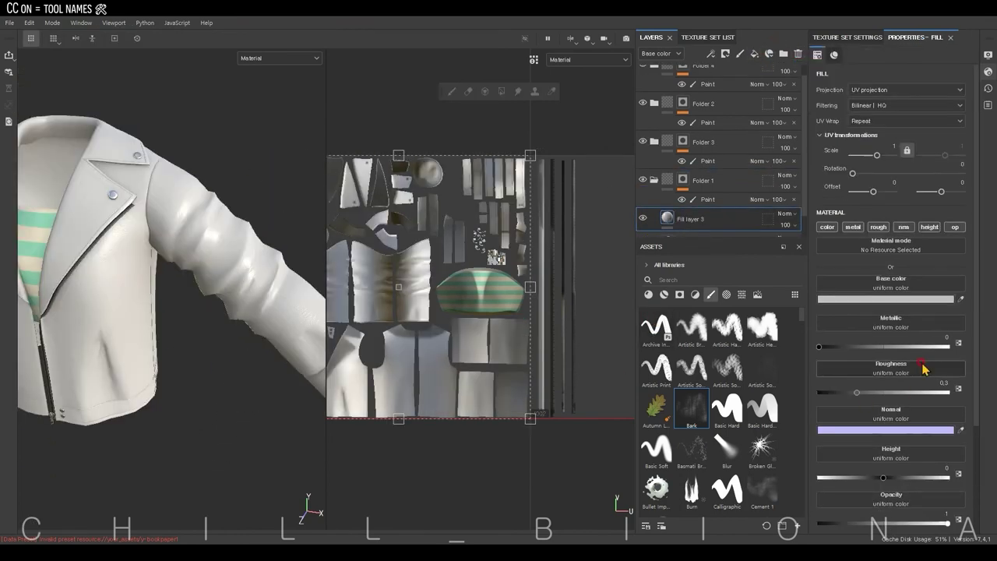
Step: Give Fill layer 3 a black mask and add a paint layer to it
{"action": "right_click", "coordinate": [701, 219]}
{"action": "left_click", "coordinate": [705, 22]}
{"action": "right_click", "coordinate": [701, 219]}
{"action": "left_click", "coordinate": [670, 338]}
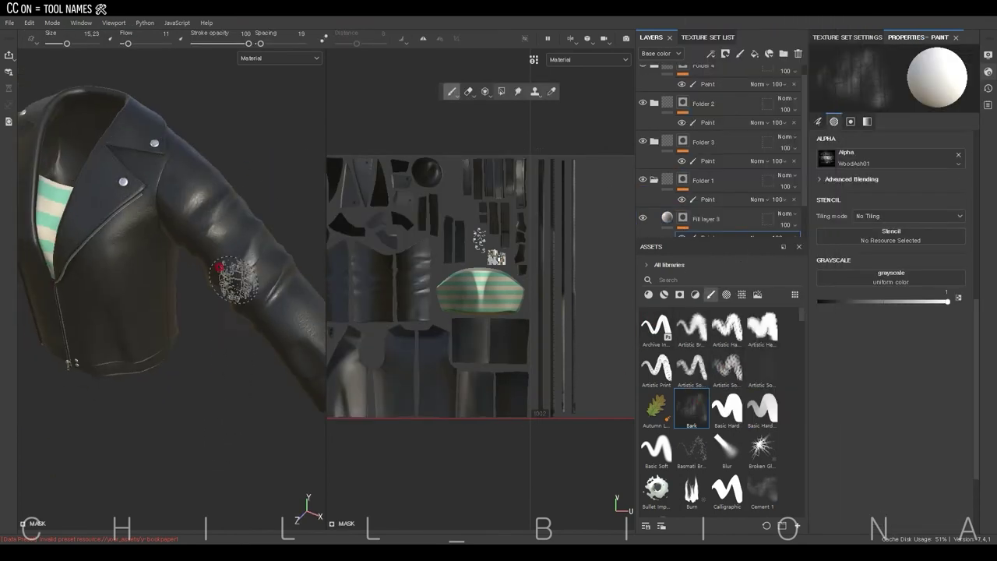
Step: Orbit the jacket from the front round to the left sleeve and its cuff opening
{"action": "left_click_drag", "start_coordinate": [117, 100], "coordinate": [195, 311], "text": "alt"}
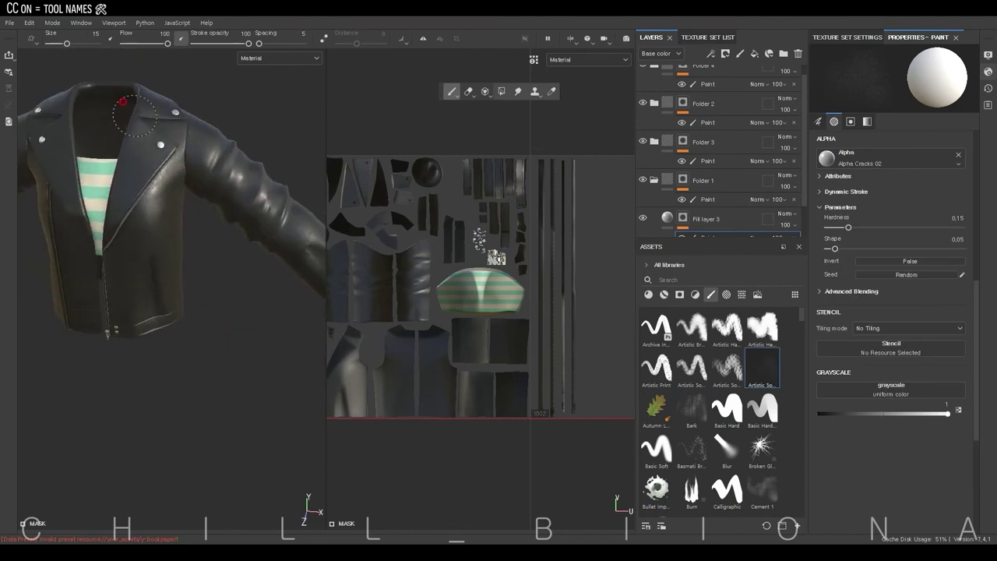
{"action": "left_click_drag", "start_coordinate": [158, 187], "coordinate": [287, 131], "text": "alt"}
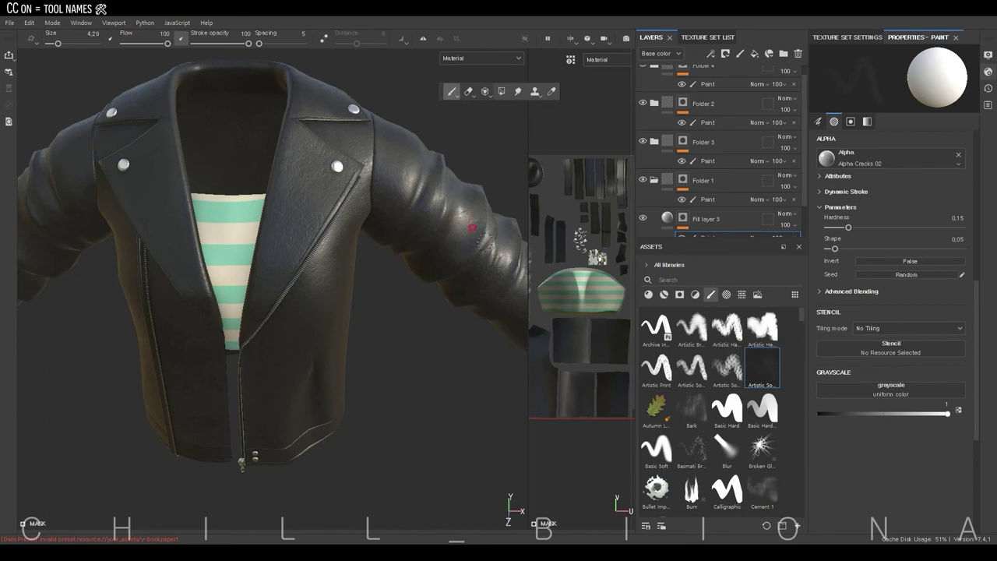
{"action": "left_click_drag", "start_coordinate": [485, 232], "coordinate": [646, 219], "text": "alt"}
{"action": "left_click_drag", "start_coordinate": [442, 218], "coordinate": [407, 303], "text": "alt"}
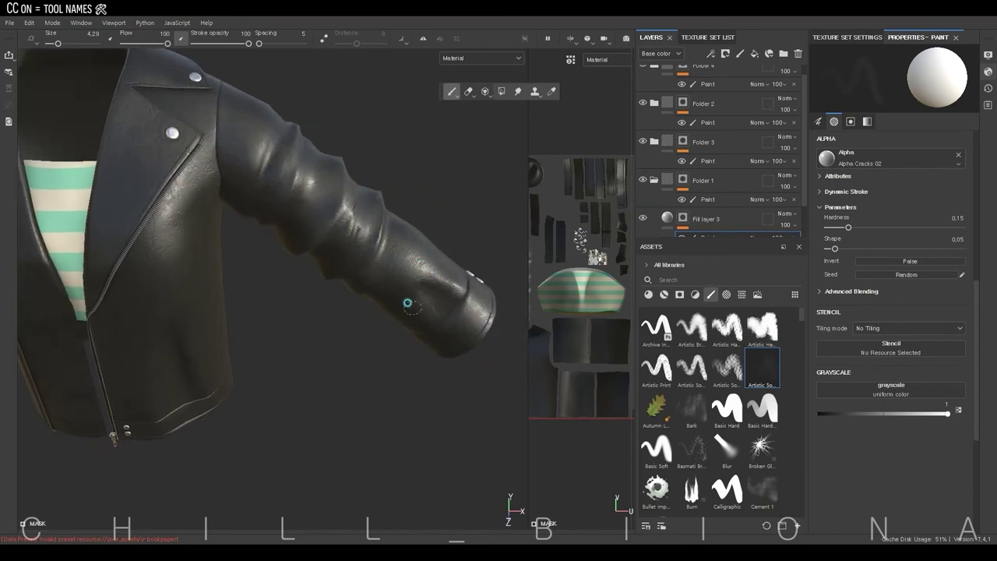
{"action": "mouse_move", "coordinate": [480, 300]}
{"action": "left_mouse_down", "text": "alt"}
{"action": "mouse_move", "coordinate": [314, 356]}
{"action": "mouse_move", "coordinate": [333, 327]}
{"action": "left_mouse_up", "text": "alt"}
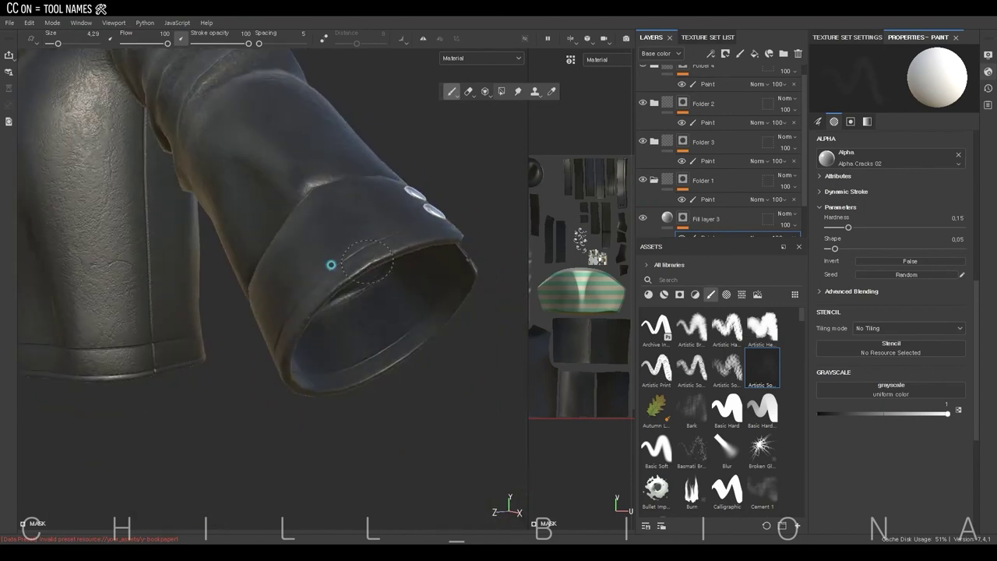
{"action": "left_click_drag", "start_coordinate": [331, 265], "coordinate": [212, 237], "text": "alt"}
Step: Work around the left sleeve and buttoned cuff for the Alpha Cracks 02 worn-leather detail
{"action": "right_click_drag", "start_coordinate": [313, 415], "coordinate": [250, 448], "text": "alt"}
{"action": "mouse_move", "coordinate": [250, 448]}
{"action": "left_mouse_down", "text": "alt"}
{"action": "mouse_move", "coordinate": [490, 363]}
{"action": "mouse_move", "coordinate": [232, 227]}
{"action": "left_mouse_up", "text": "alt"}
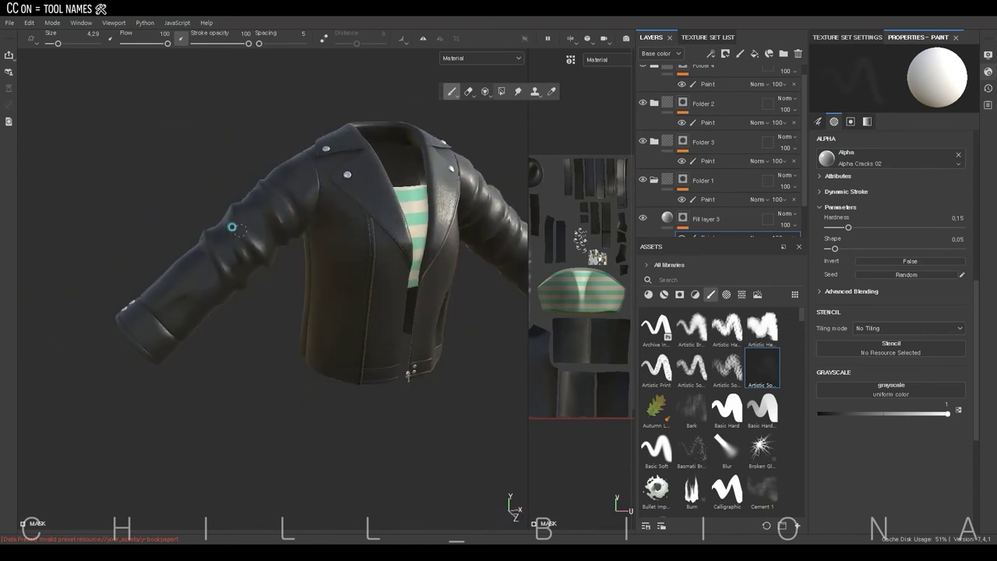
{"action": "right_click_drag", "start_coordinate": [231, 226], "coordinate": [200, 113], "text": "alt"}
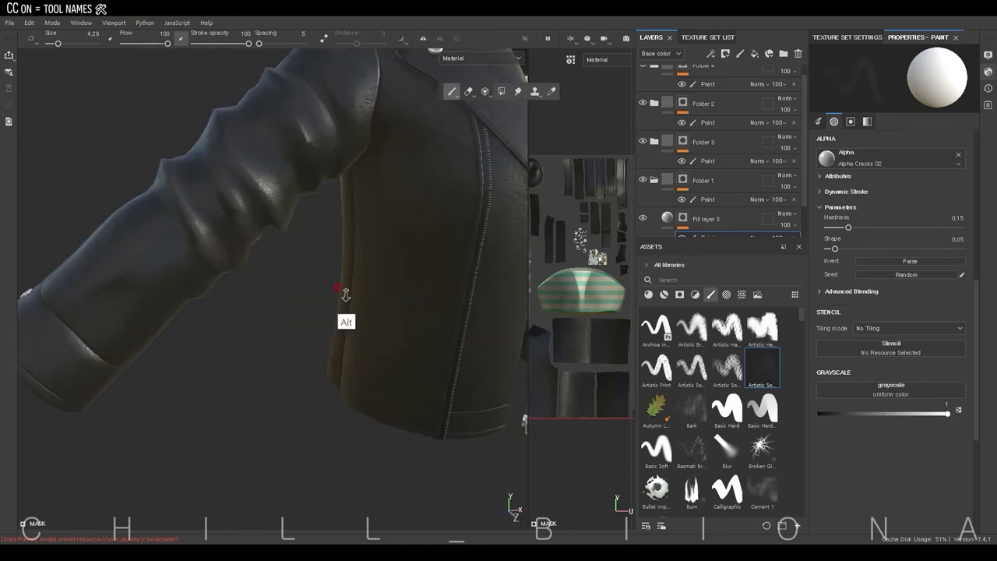
{"action": "right_click_drag", "start_coordinate": [345, 294], "coordinate": [209, 273], "text": "alt"}
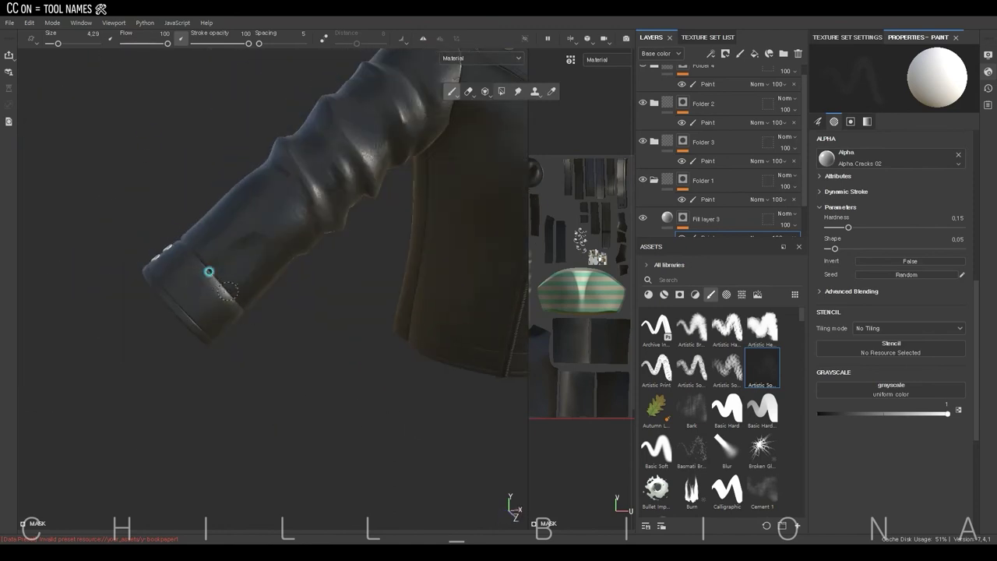
{"action": "mouse_move", "coordinate": [209, 273]}
{"action": "left_mouse_down", "text": "alt"}
{"action": "mouse_move", "coordinate": [385, 338]}
{"action": "mouse_move", "coordinate": [326, 304]}
{"action": "left_mouse_up", "text": "alt"}
{"action": "left_click_drag", "start_coordinate": [471, 371], "coordinate": [259, 155], "text": "alt"}
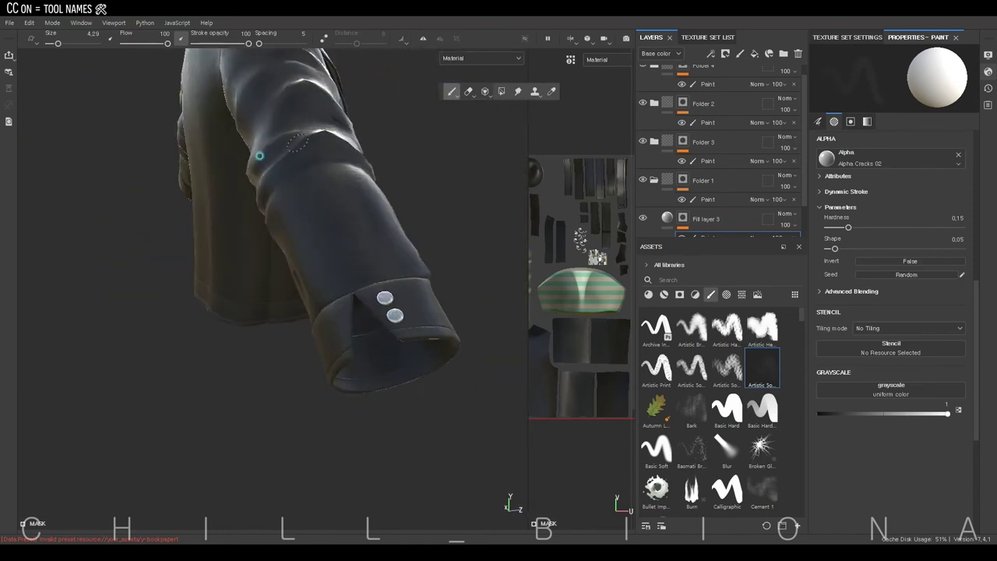
{"action": "left_click_drag", "start_coordinate": [279, 369], "coordinate": [345, 205], "text": "alt"}
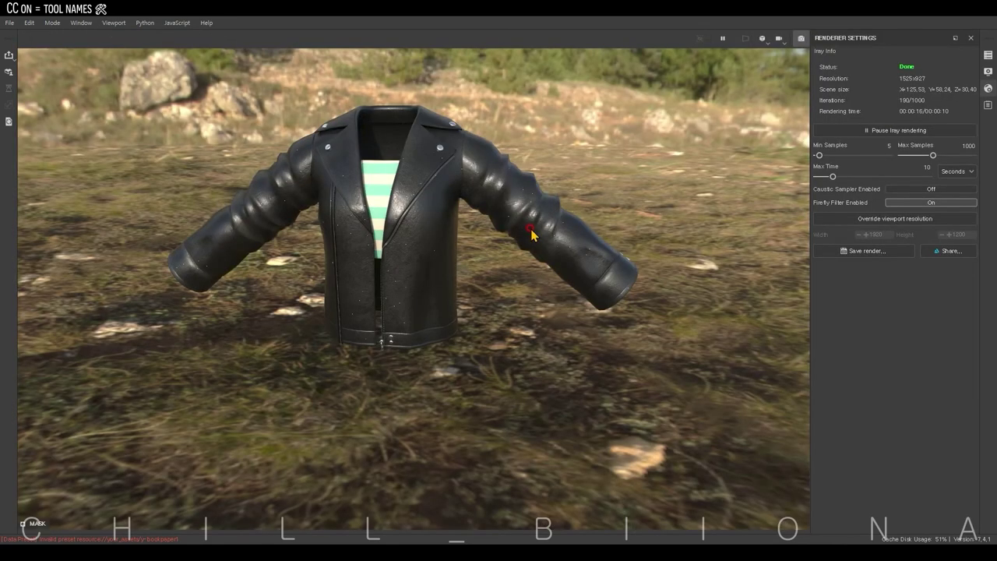
{"action": "left_click_drag", "start_coordinate": [809, 69], "coordinate": [777, 85]}
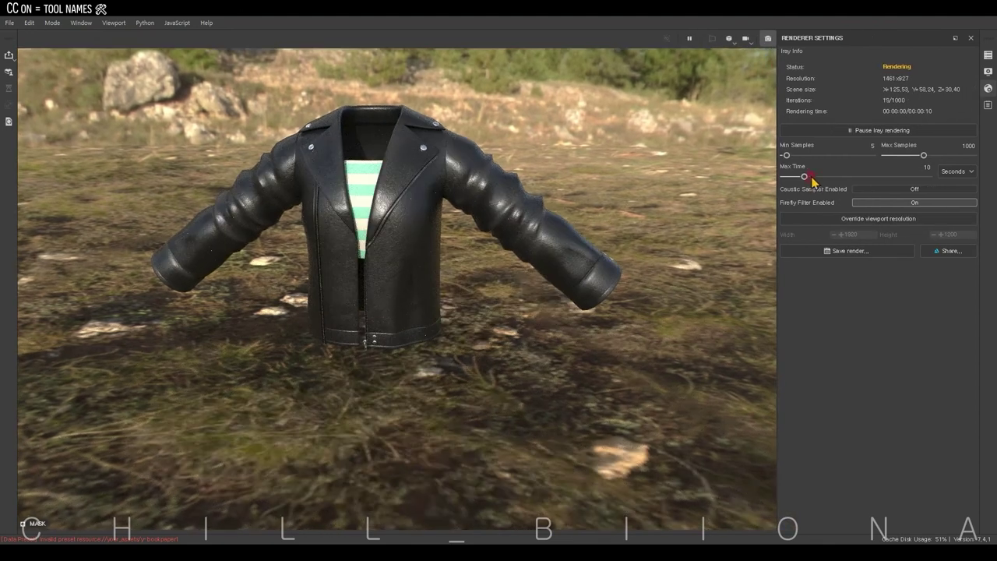